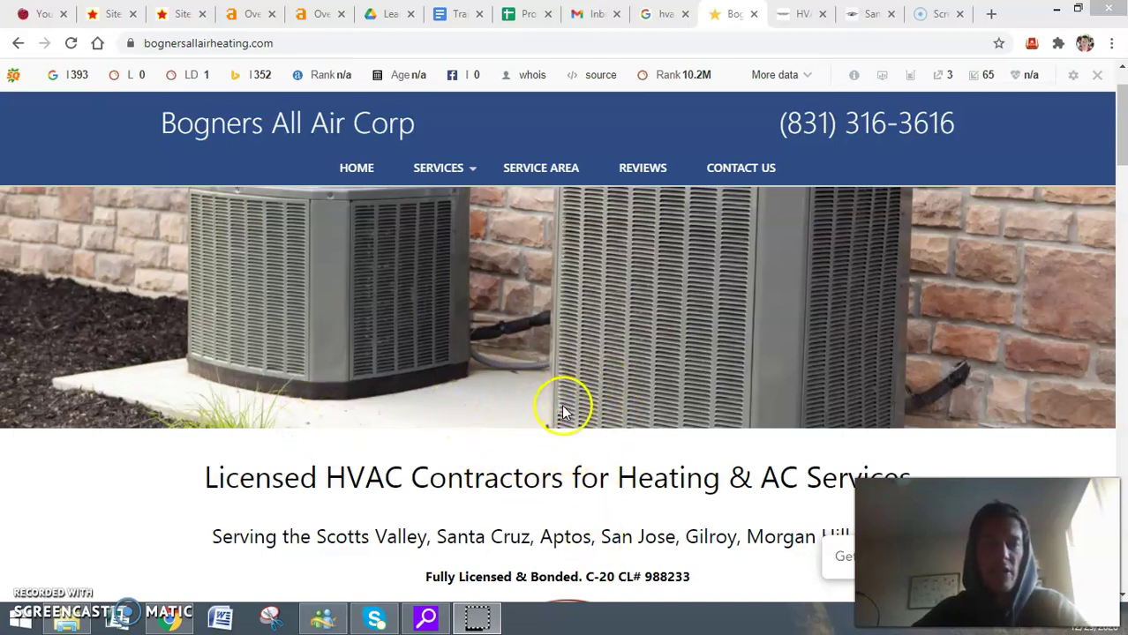
# Step: Review the Bogners All Air Corp homepage's headings, intro text, services list, Scotts Valley sections and quote call-outs
pyautogui.scroll(-1, 380, 459)
pyautogui.scroll(-3, 435, 454)
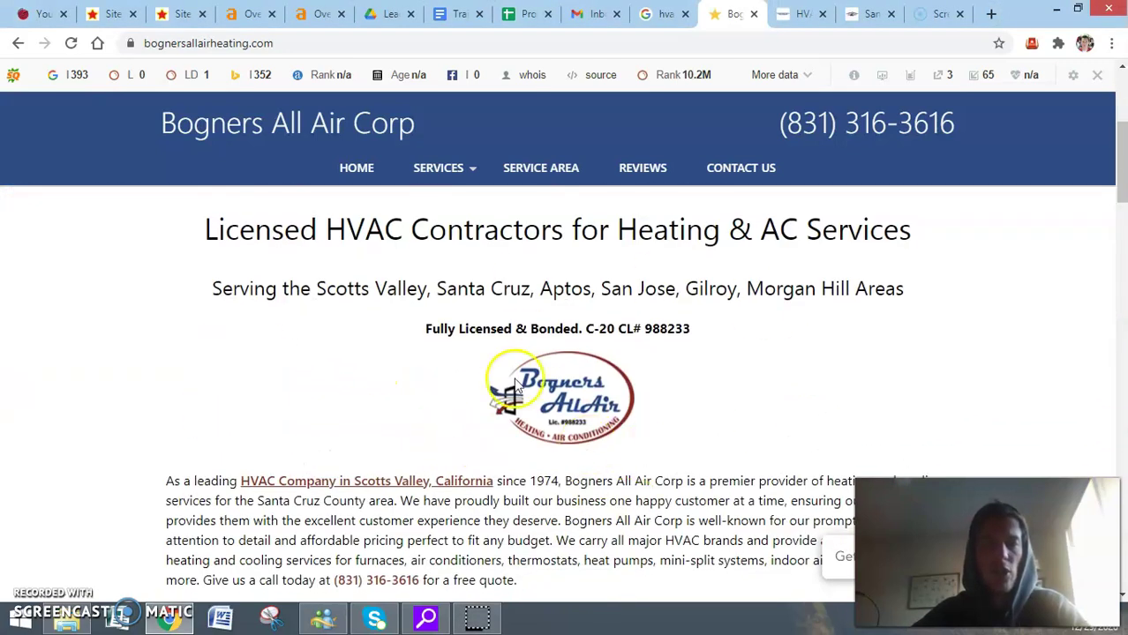
pyautogui.scroll(-2, 468, 450)
pyautogui.scroll(2, 565, 450)
pyautogui.scroll(-5, 575, 441)
pyautogui.scroll(-2, 443, 468)
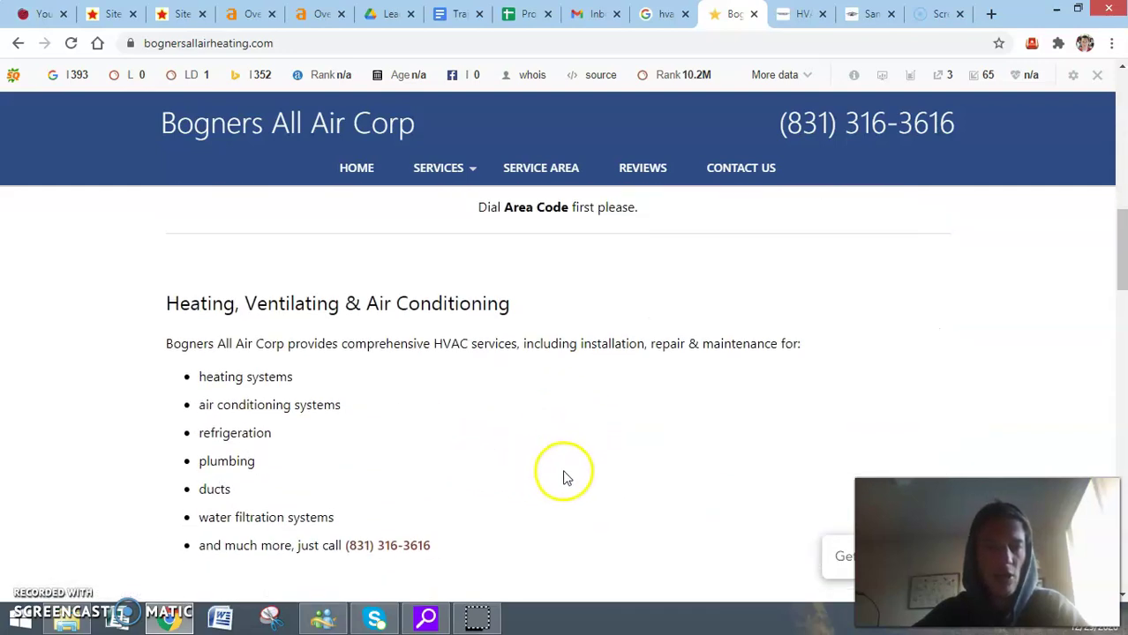
pyautogui.scroll(-2, 574, 470)
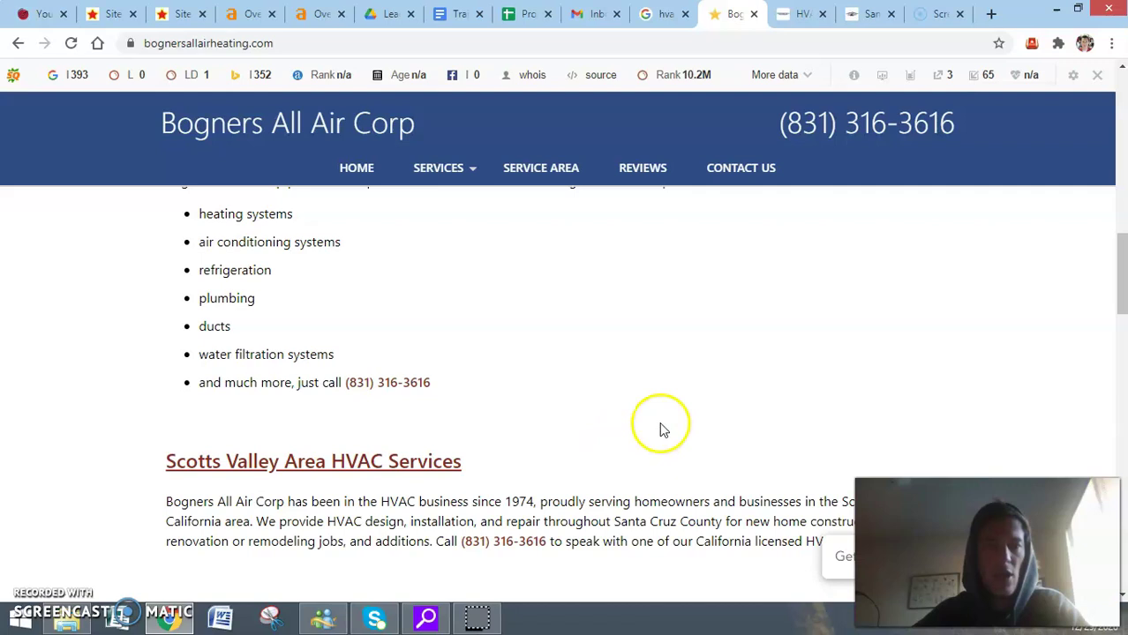
pyautogui.scroll(-2, 661, 428)
pyautogui.scroll(-1, 547, 353)
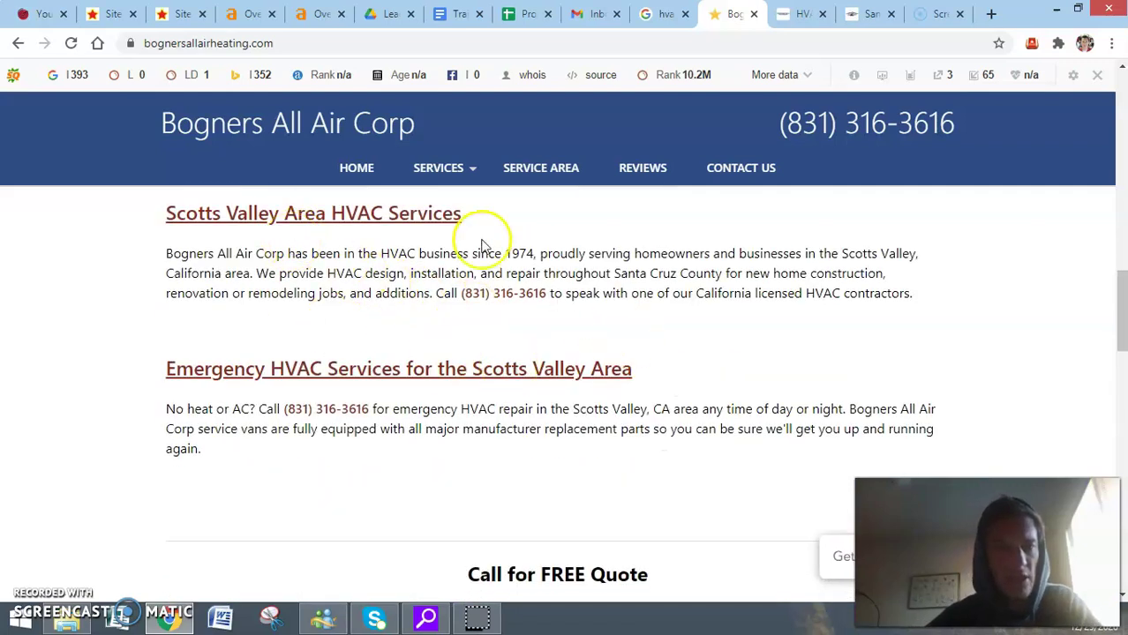
pyautogui.scroll(-1, 583, 371)
pyautogui.scroll(-2, 640, 428)
pyautogui.scroll(3, 642, 428)
pyautogui.scroll(8, 433, 402)
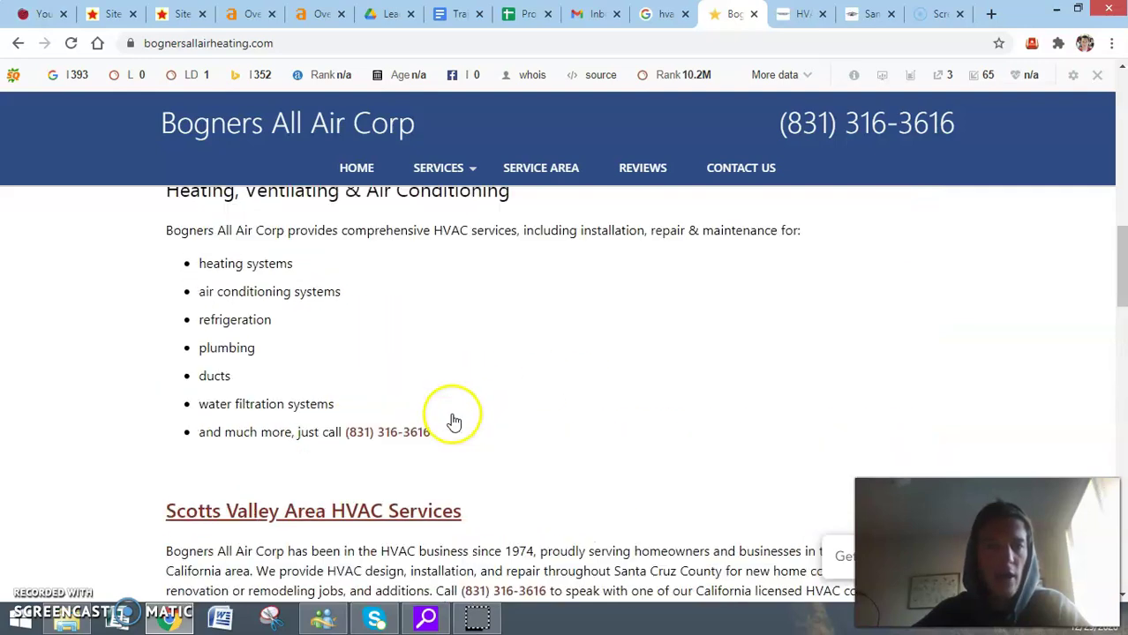
pyautogui.scroll(3, 467, 411)
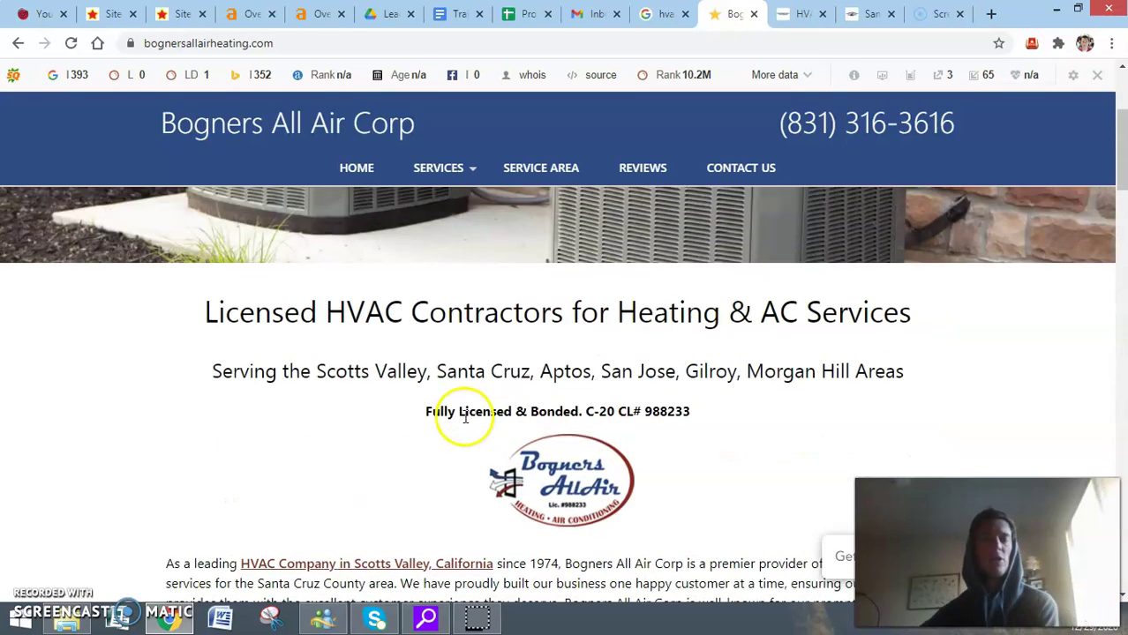
pyautogui.scroll(-3, 468, 417)
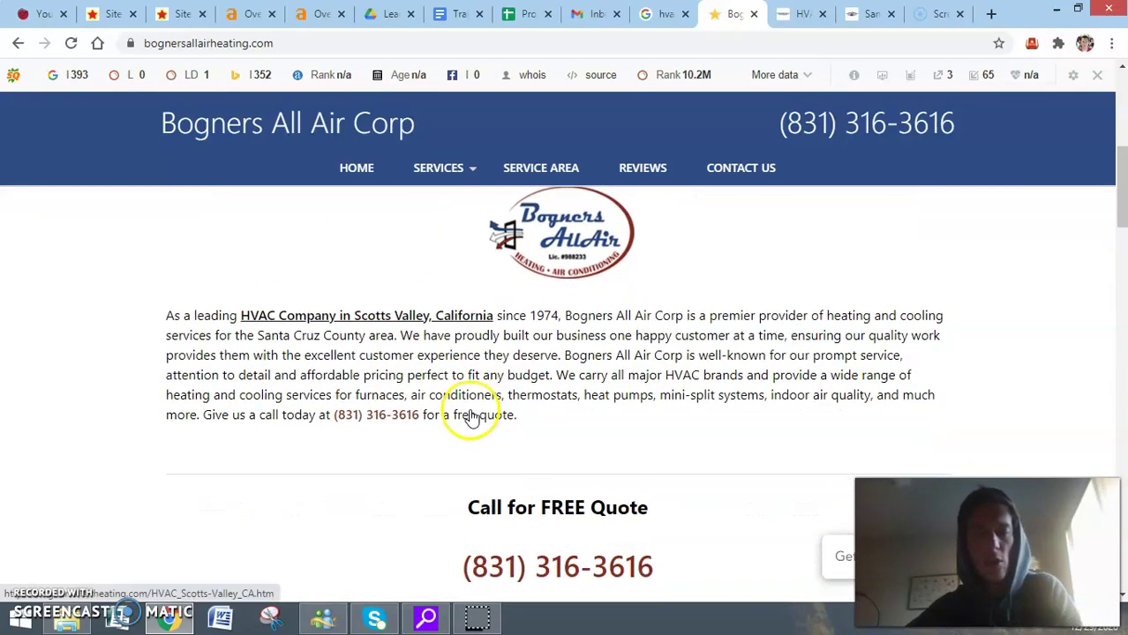
pyautogui.scroll(-10, 359, 392)
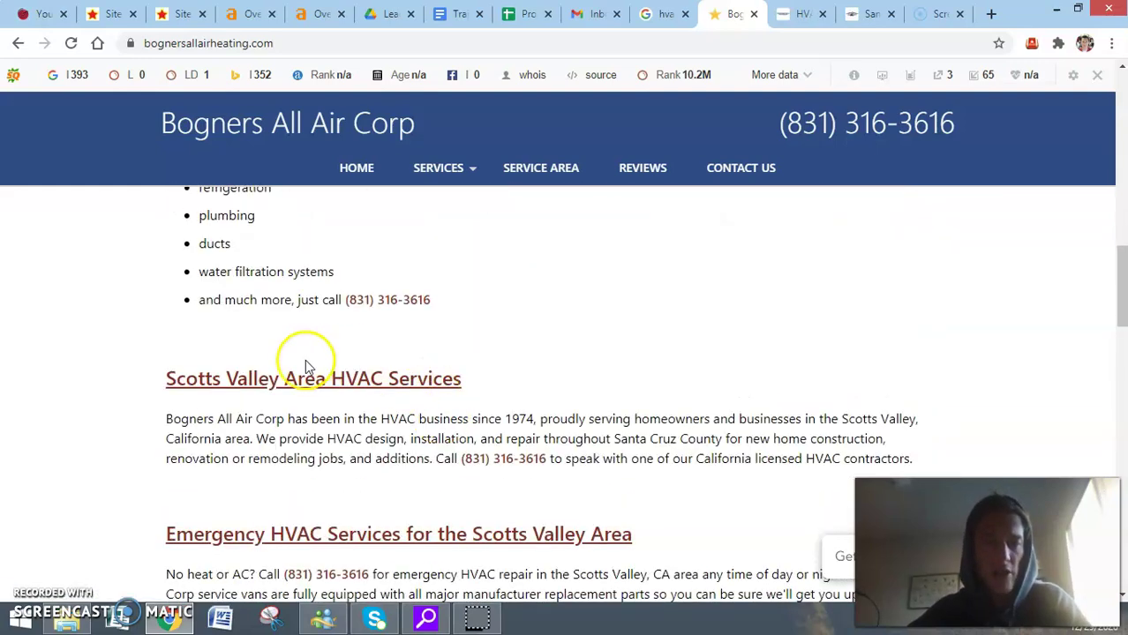
pyautogui.scroll(-5, 371, 380)
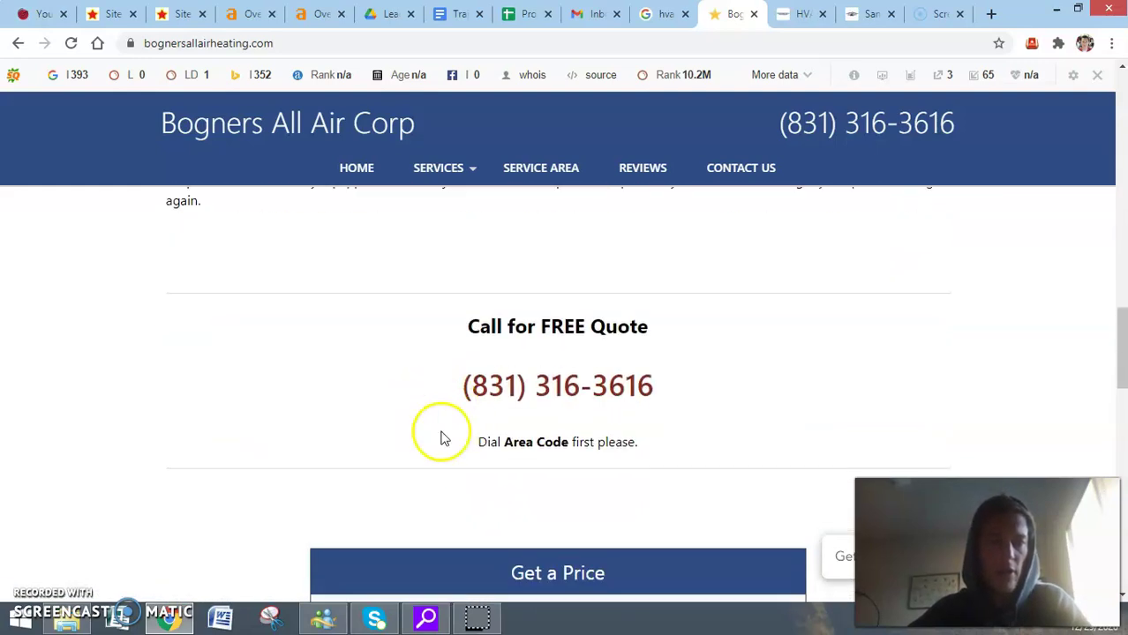
pyautogui.scroll(-3, 534, 433)
pyautogui.scroll(12, 468, 395)
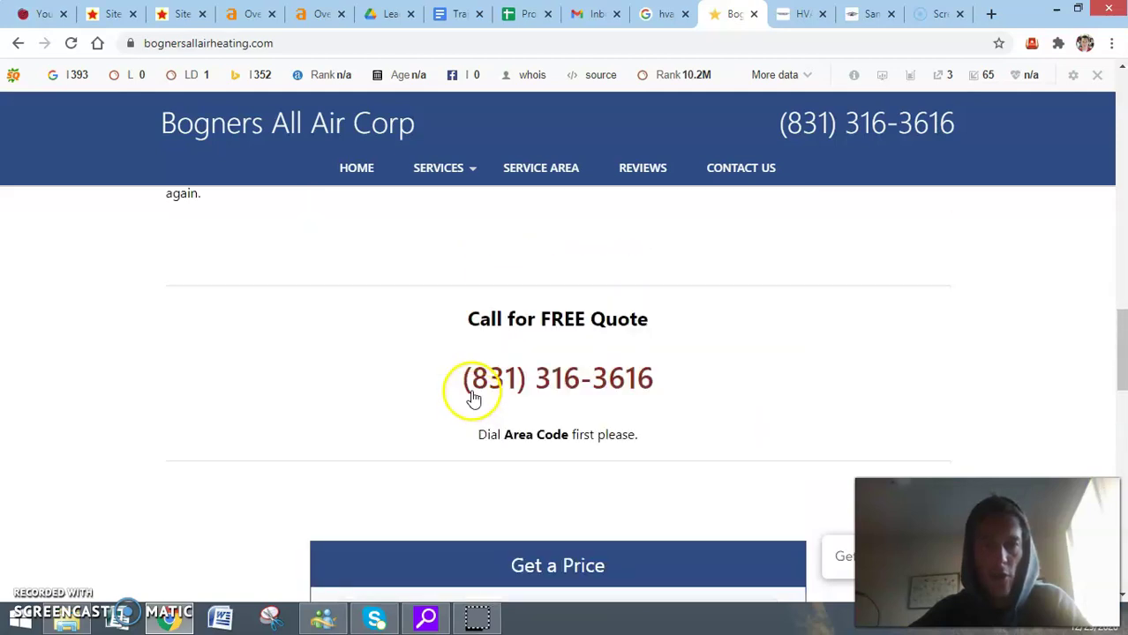
# Step: Examine the AC Installation service page's headings and text, and return to the site's homepage
pyautogui.moveTo(437, 167)
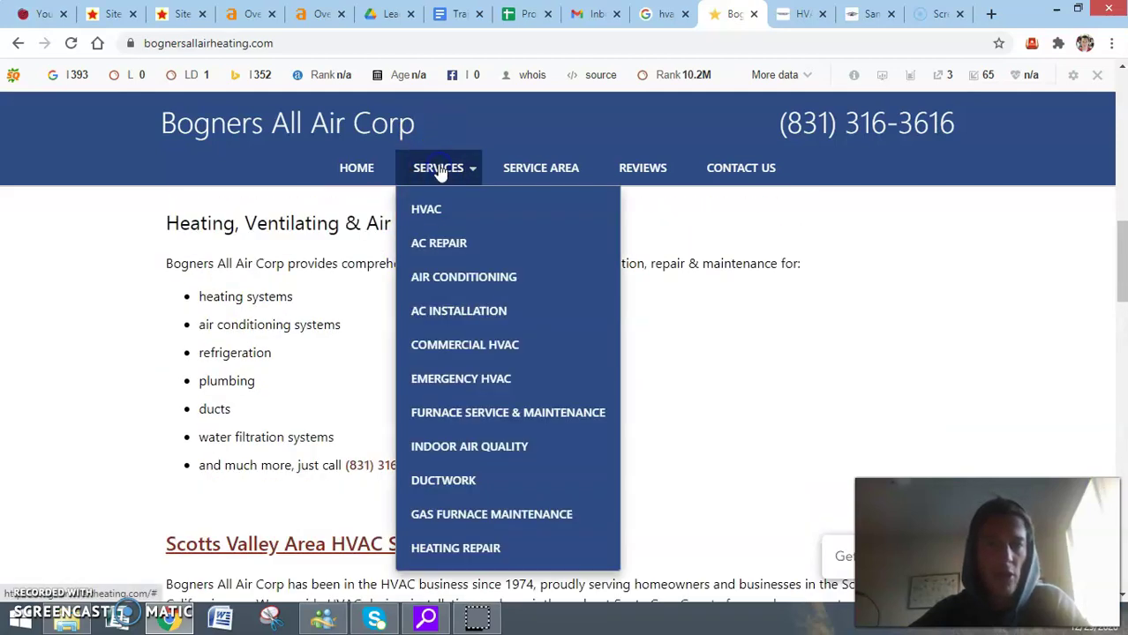
pyautogui.click(459, 310)
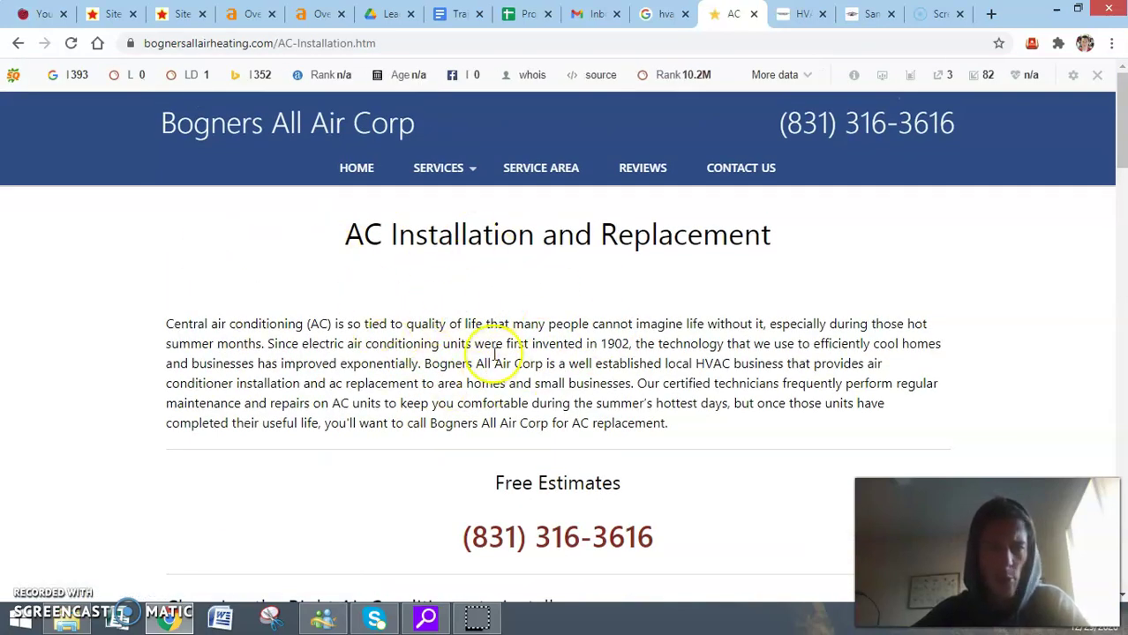
pyautogui.scroll(-5, 459, 362)
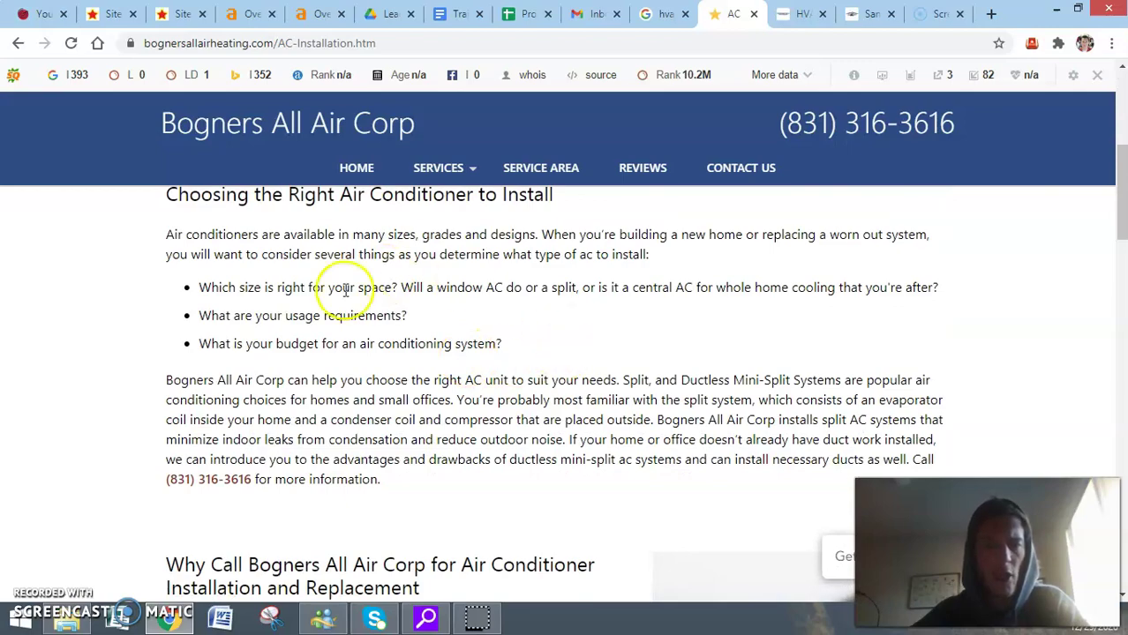
pyautogui.scroll(-7, 371, 292)
pyautogui.scroll(12, 565, 380)
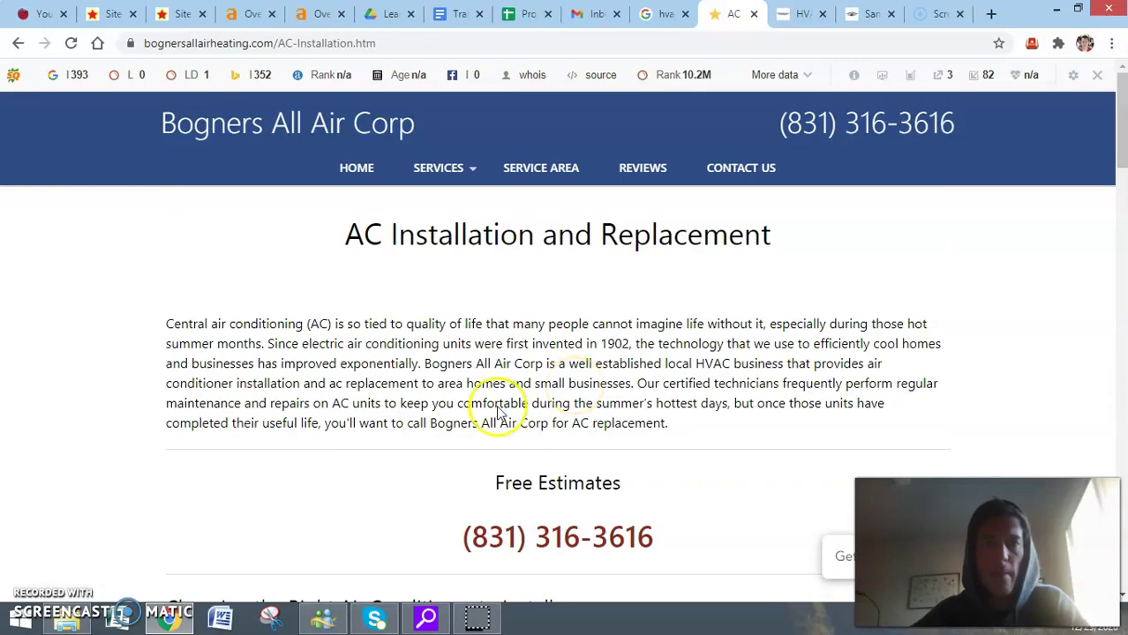
pyautogui.click(358, 172)
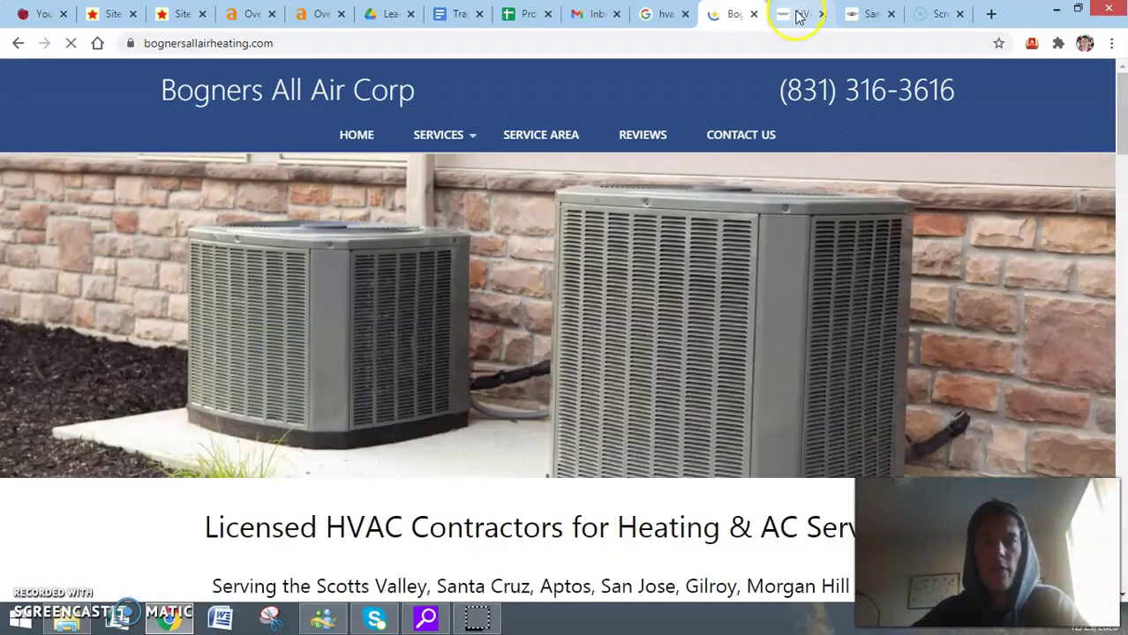
# Step: Switch to the Bogner Sheet Metal site and review its homepage from the header down to the work photo gallery
pyautogui.click(791, 14)
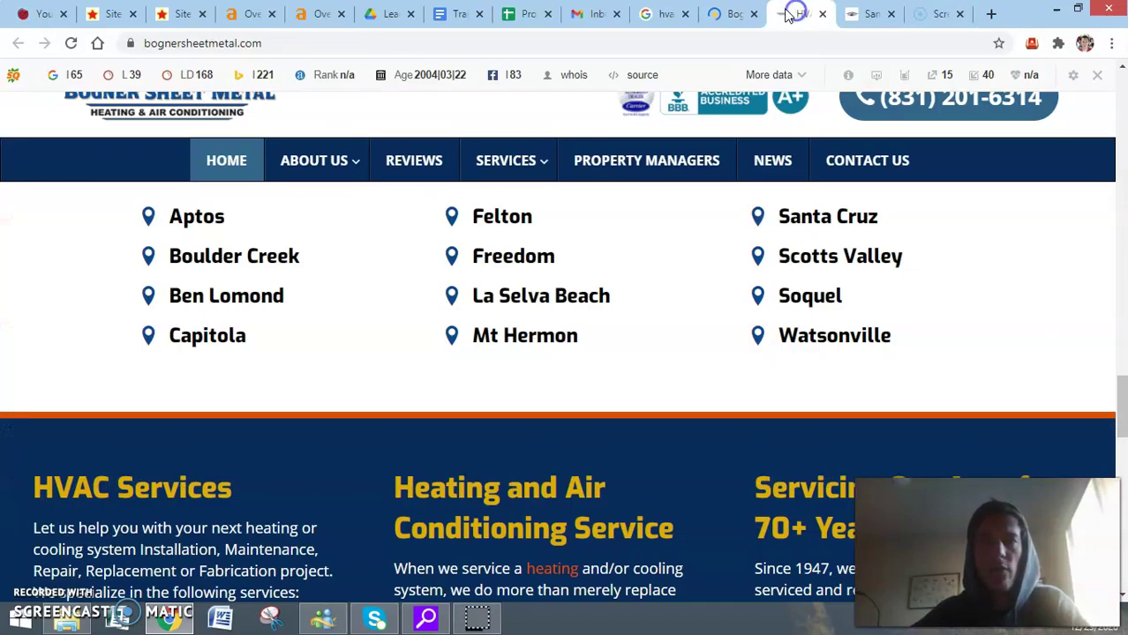
pyautogui.scroll(6, 579, 320)
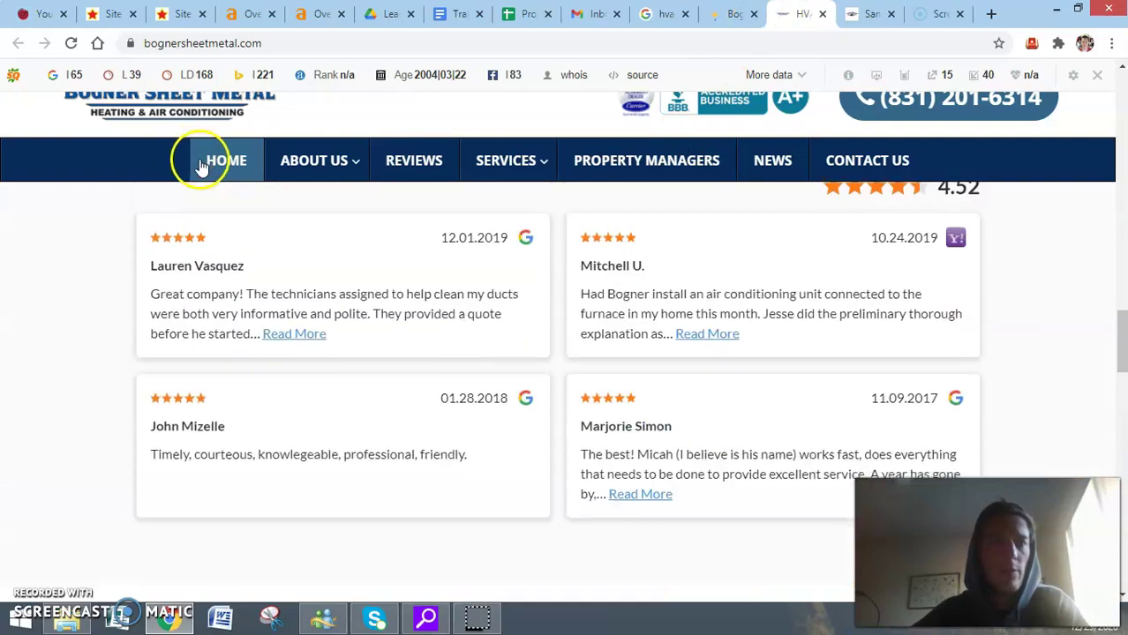
pyautogui.scroll(12, 201, 168)
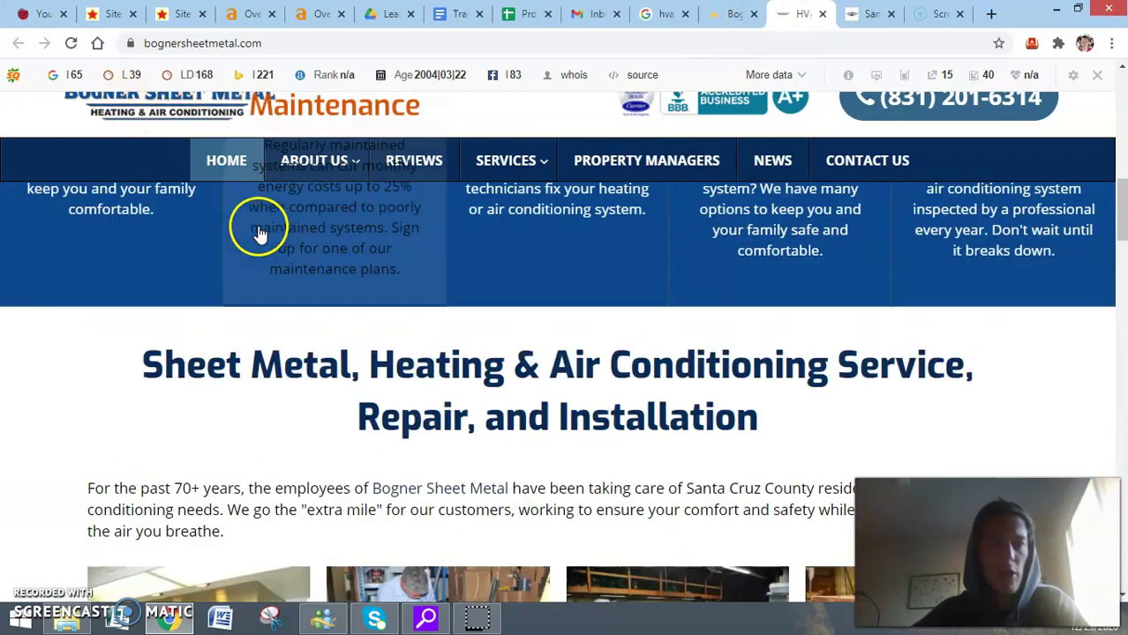
pyautogui.scroll(8, 258, 234)
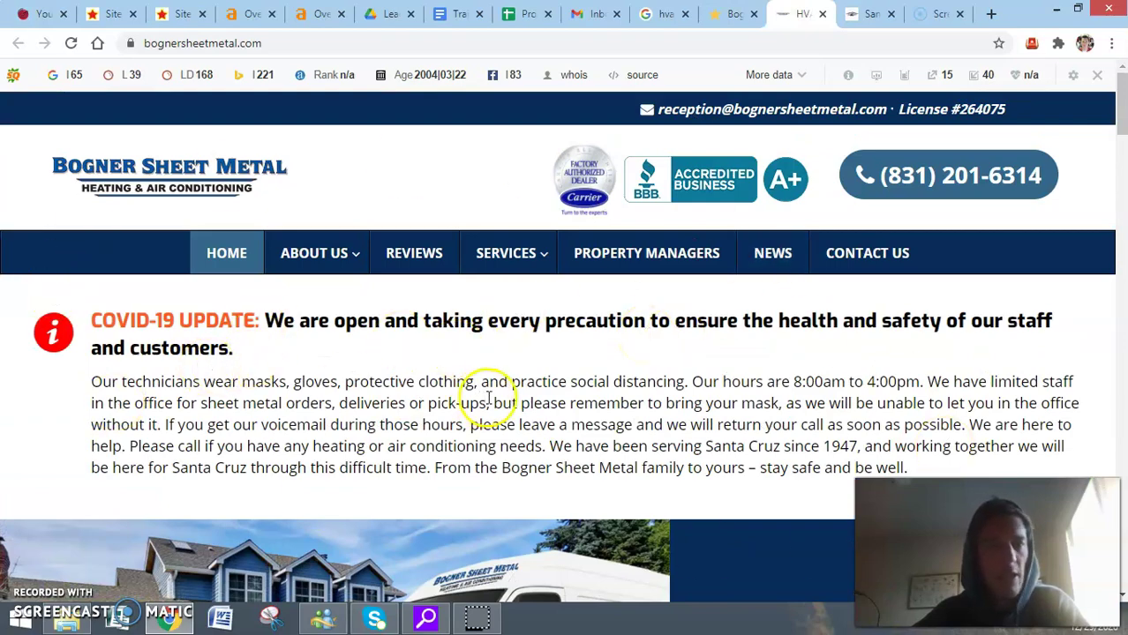
pyautogui.scroll(-6, 486, 395)
pyautogui.scroll(-7, 486, 360)
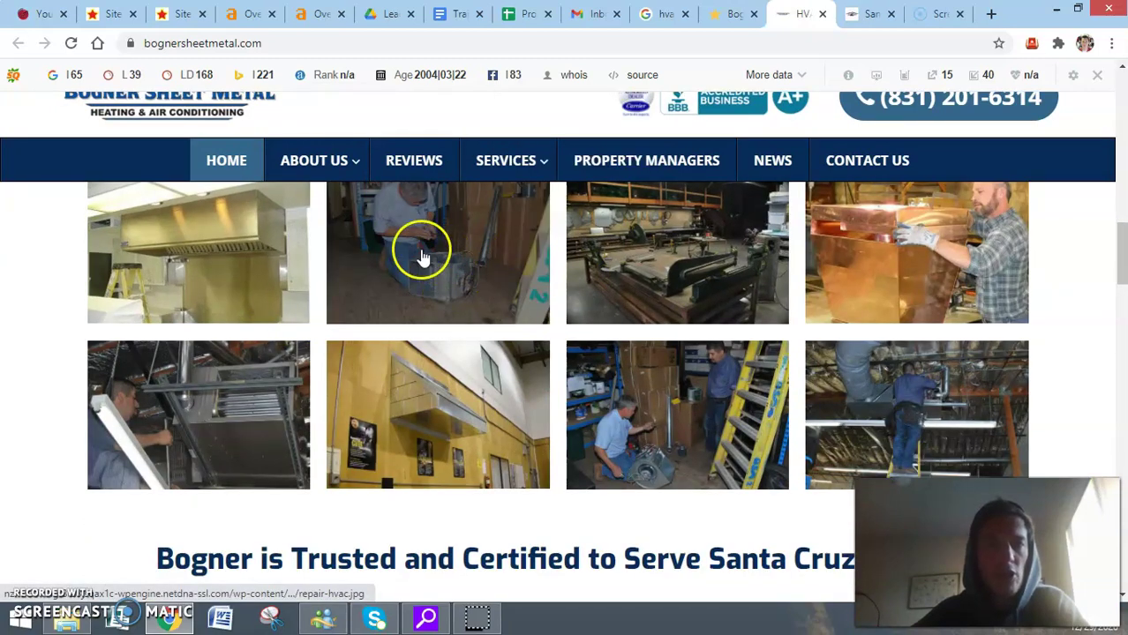
pyautogui.scroll(1, 466, 280)
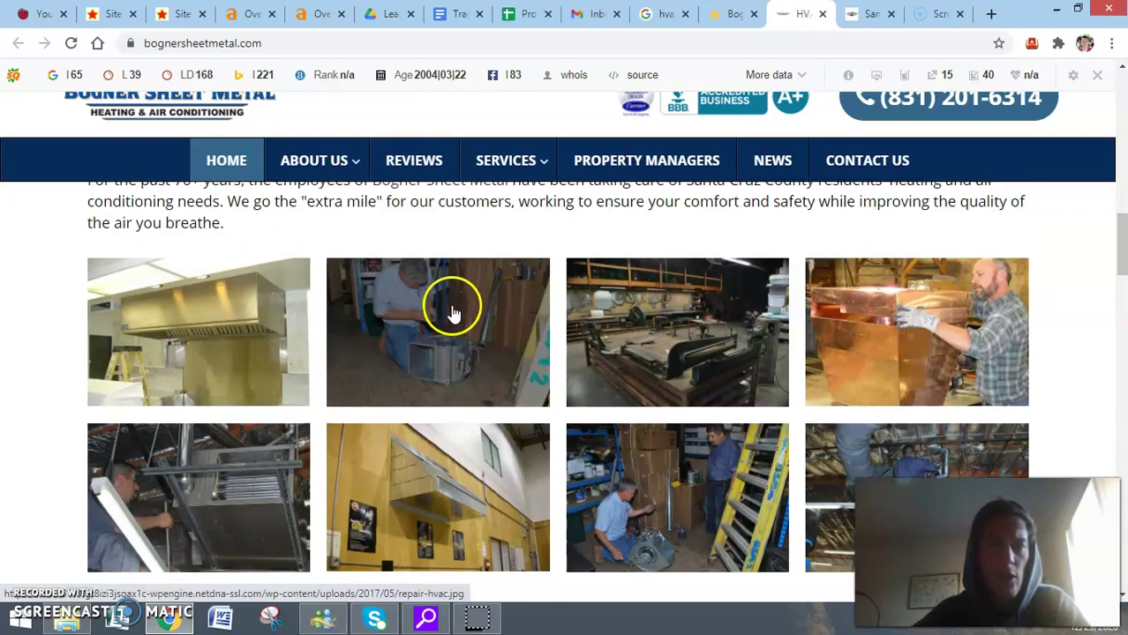
# Step: Check the image file names of the gallery's HVAC repair photo and work area photo without saving either one
pyautogui.rightClick(452, 315)
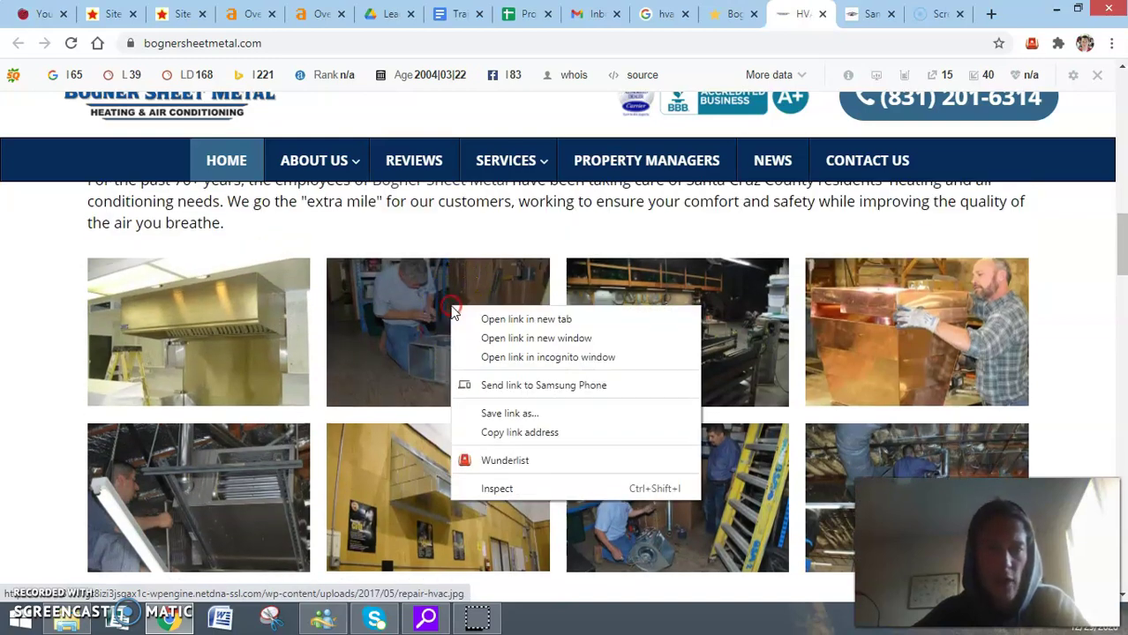
pyautogui.click(522, 415)
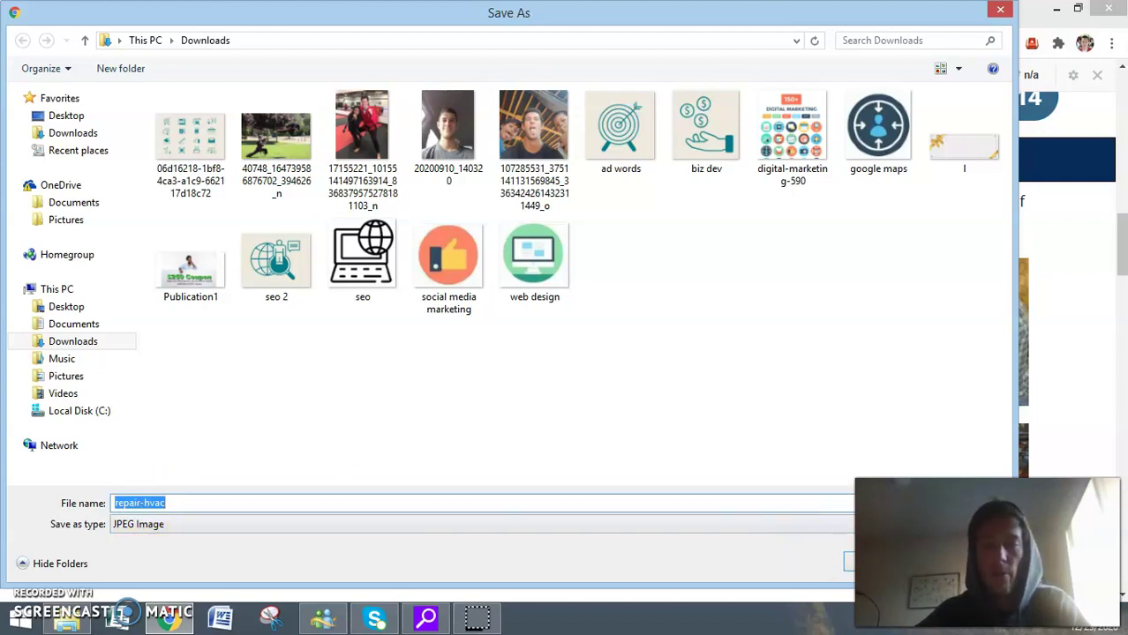
pyautogui.press('Return')
pyautogui.rightClick(711, 369)
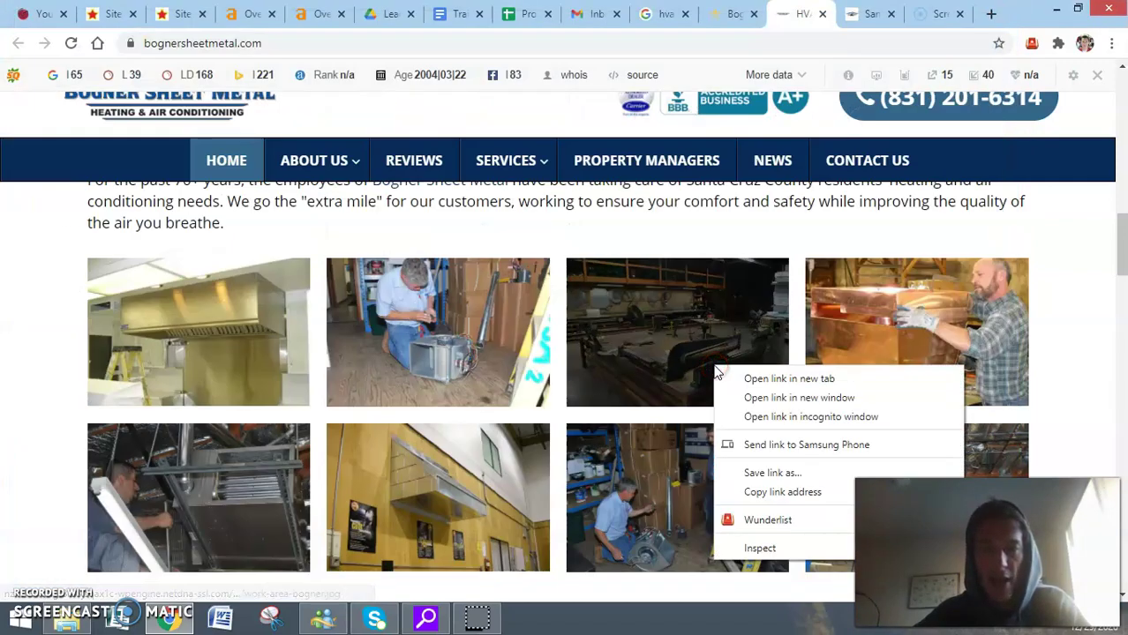
pyautogui.click(780, 473)
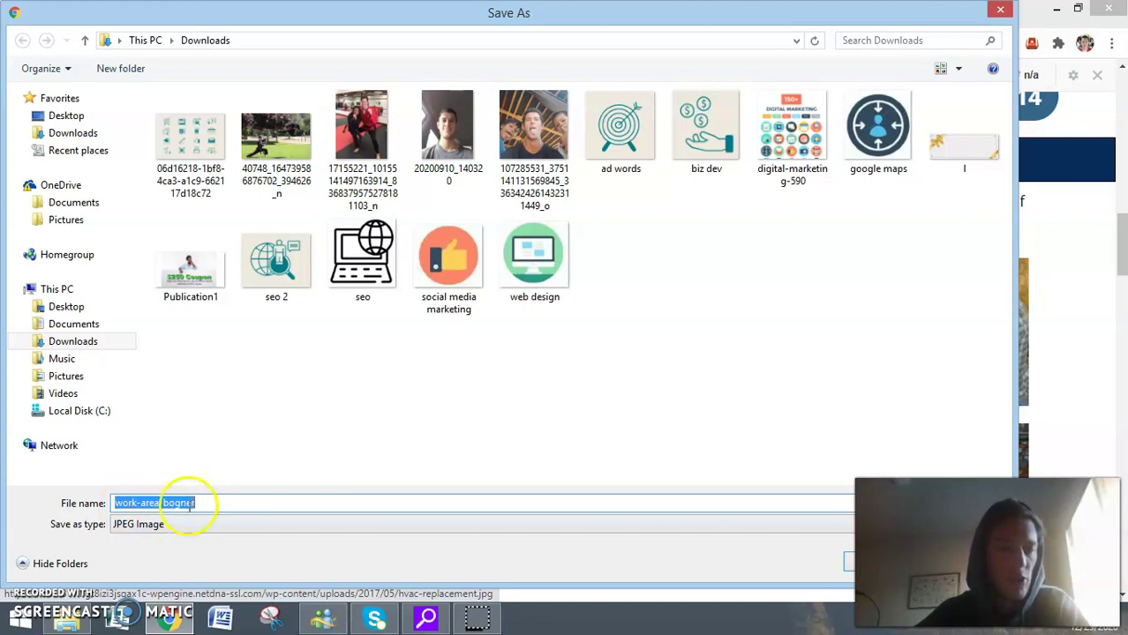
pyautogui.press('Return')
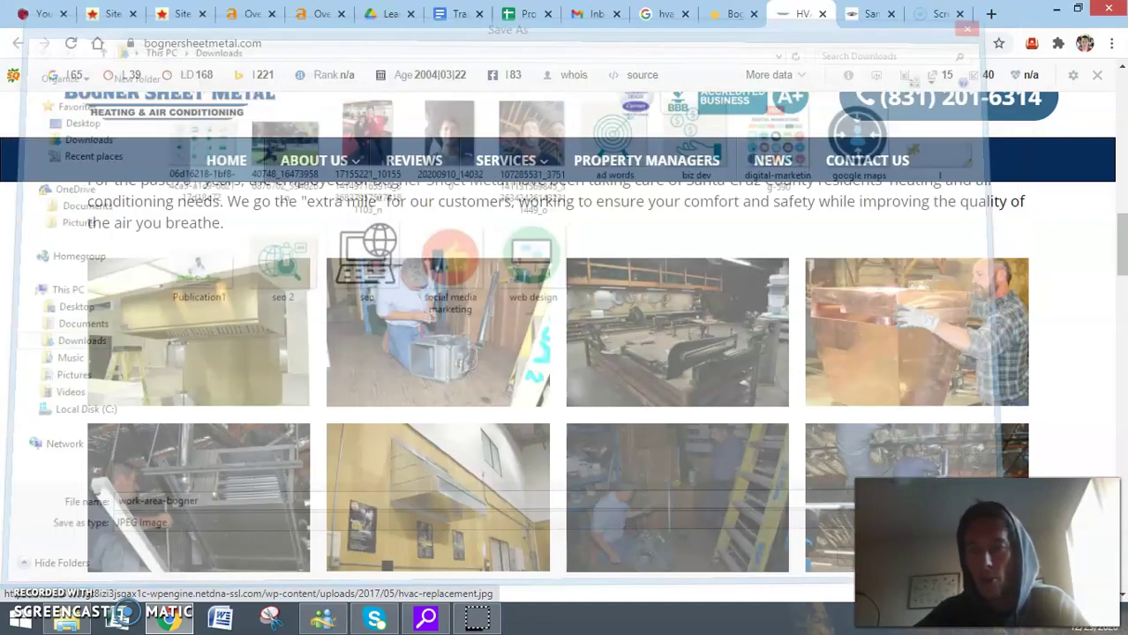
# Step: Return to the Bogners All Air Corp homepage and check the file name of its large AC units banner image without saving it
pyautogui.click(731, 13)
pyautogui.rightClick(455, 311)
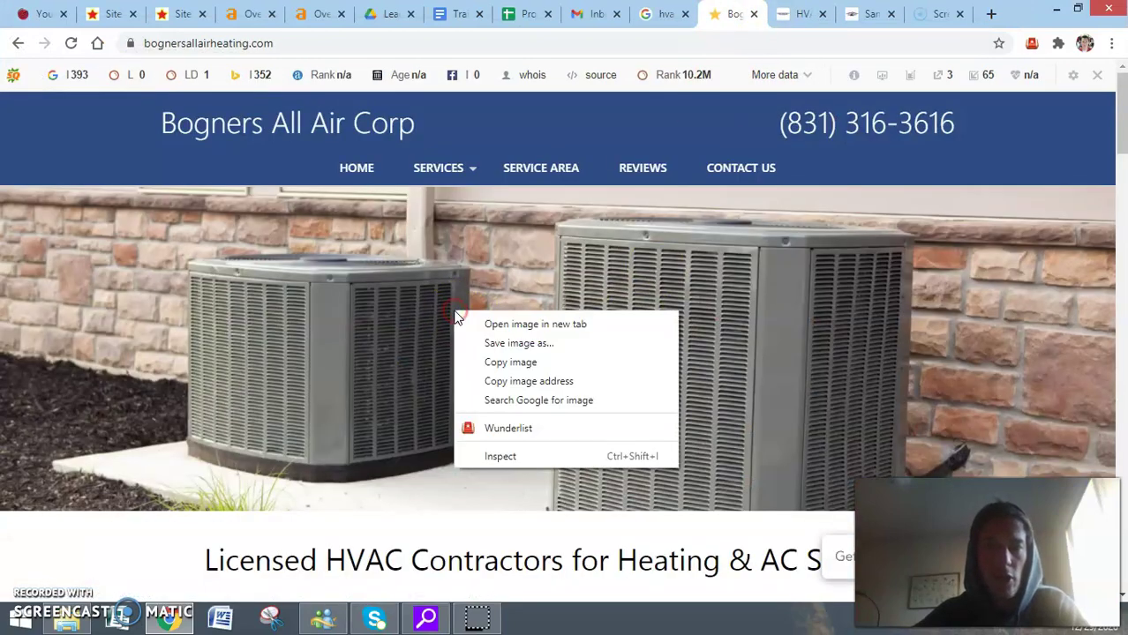
pyautogui.click(518, 343)
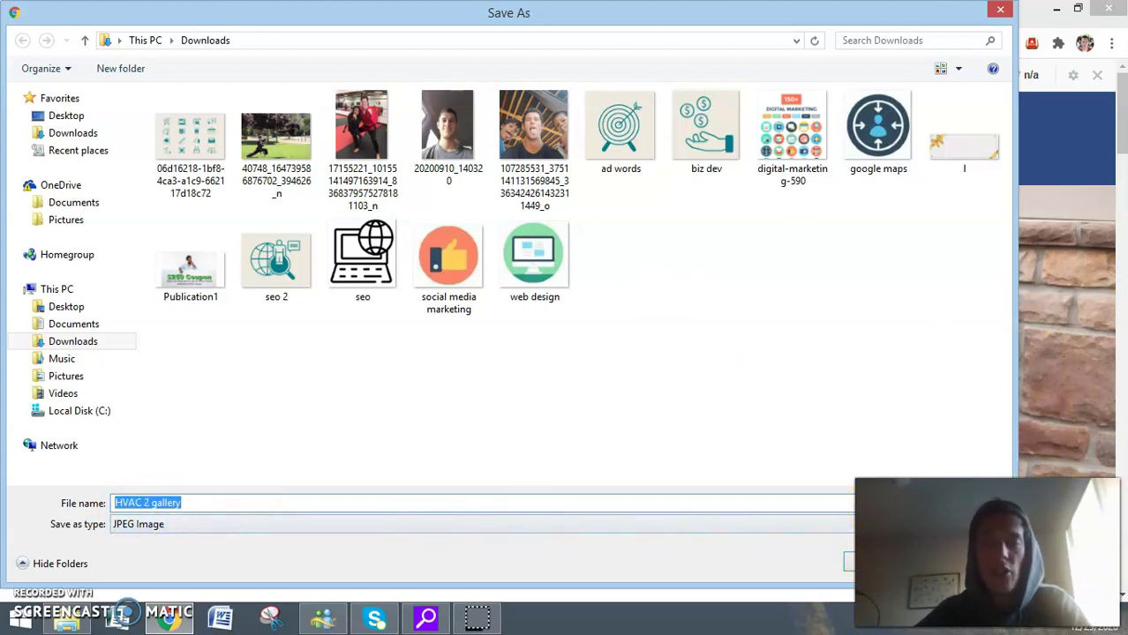
pyautogui.press('Return')
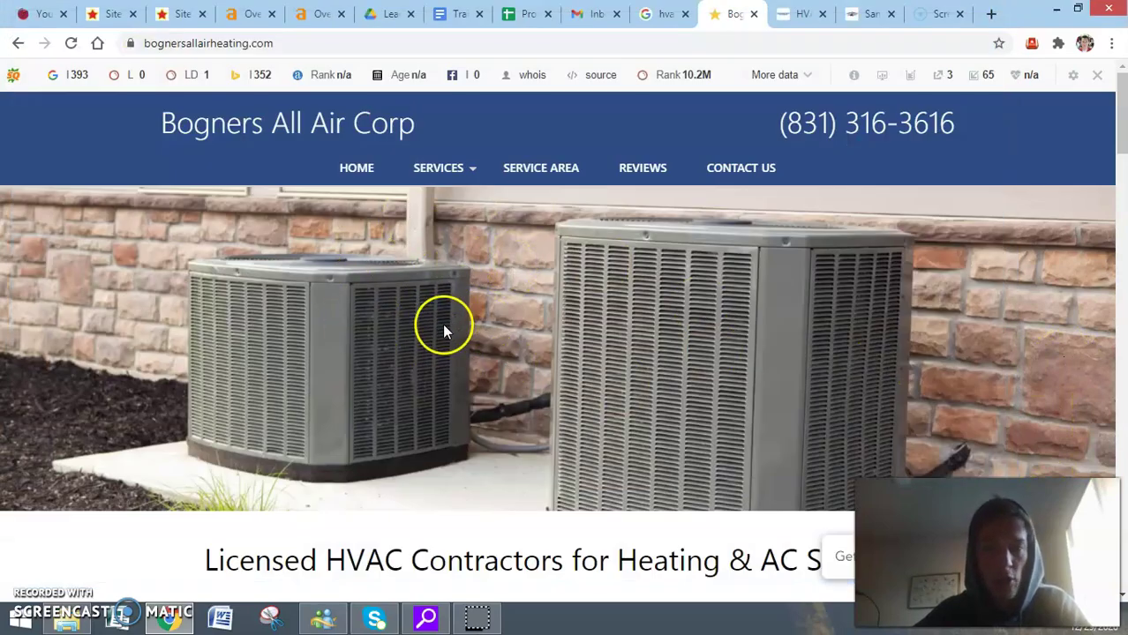
# Step: Check the file name of the Bogners All Air logo on the homepage without saving it
pyautogui.scroll(-8, 433, 380)
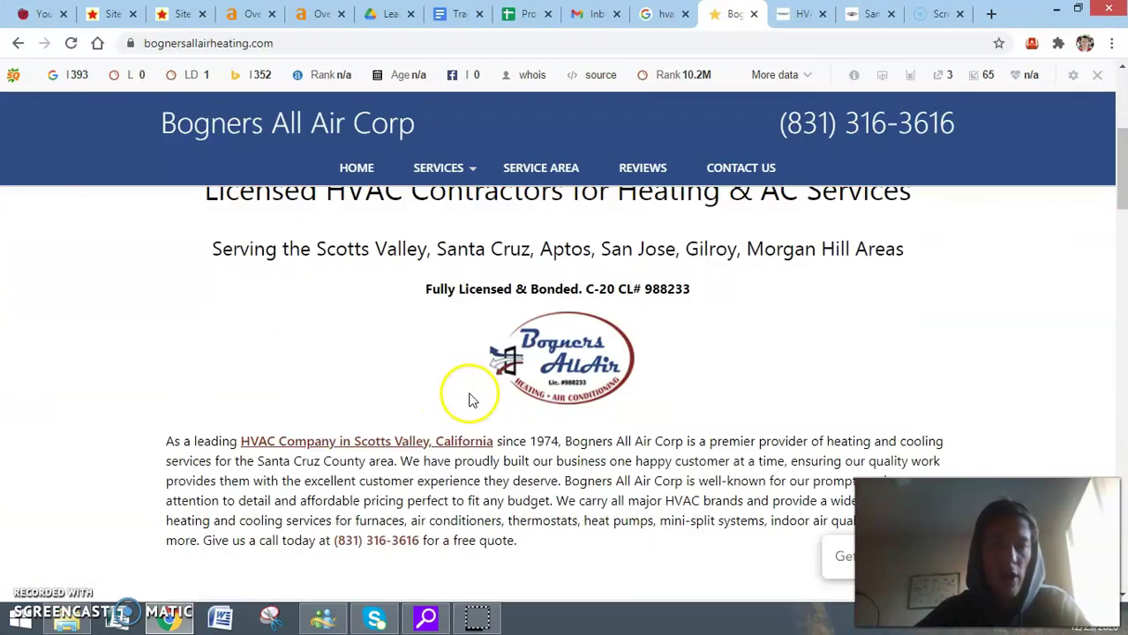
pyautogui.scroll(-4, 569, 422)
pyautogui.scroll(7, 566, 410)
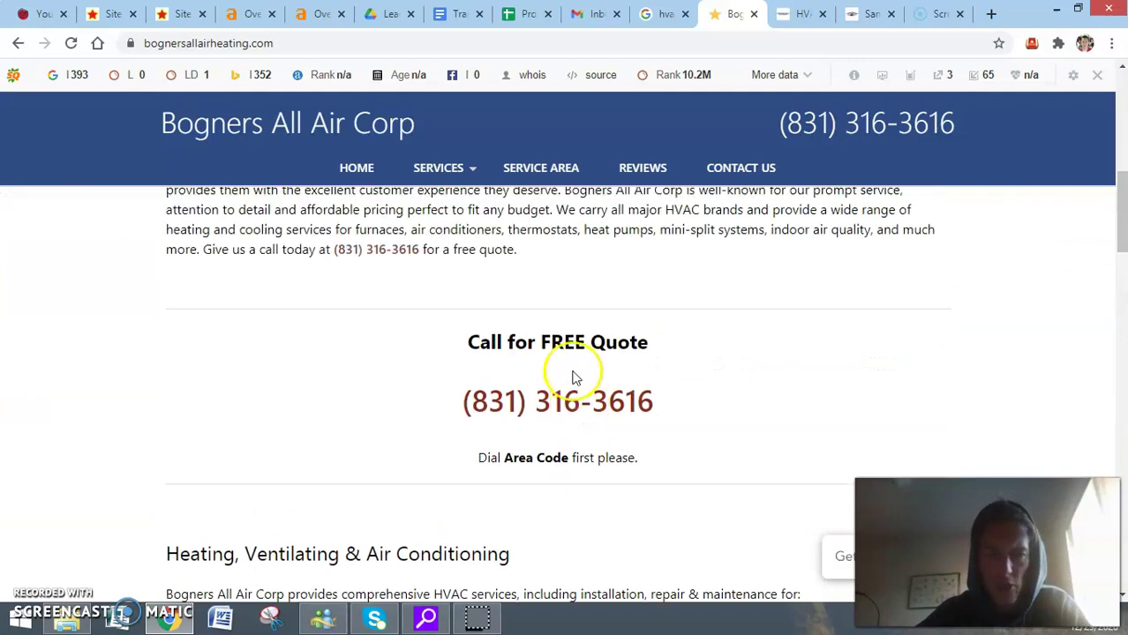
pyautogui.rightClick(559, 316)
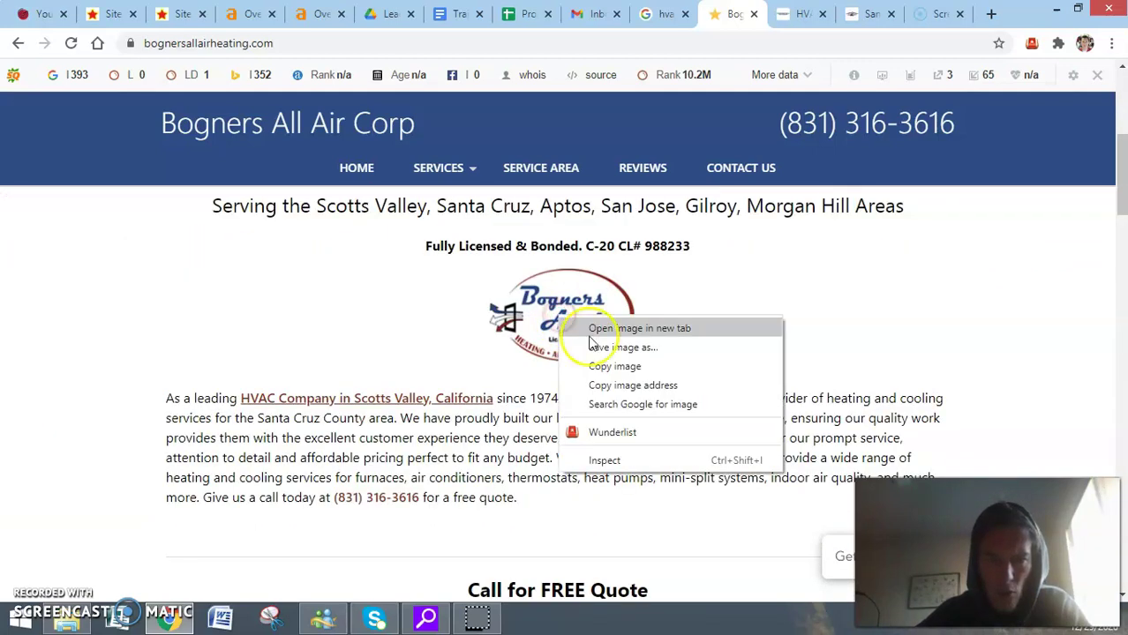
pyautogui.click(608, 352)
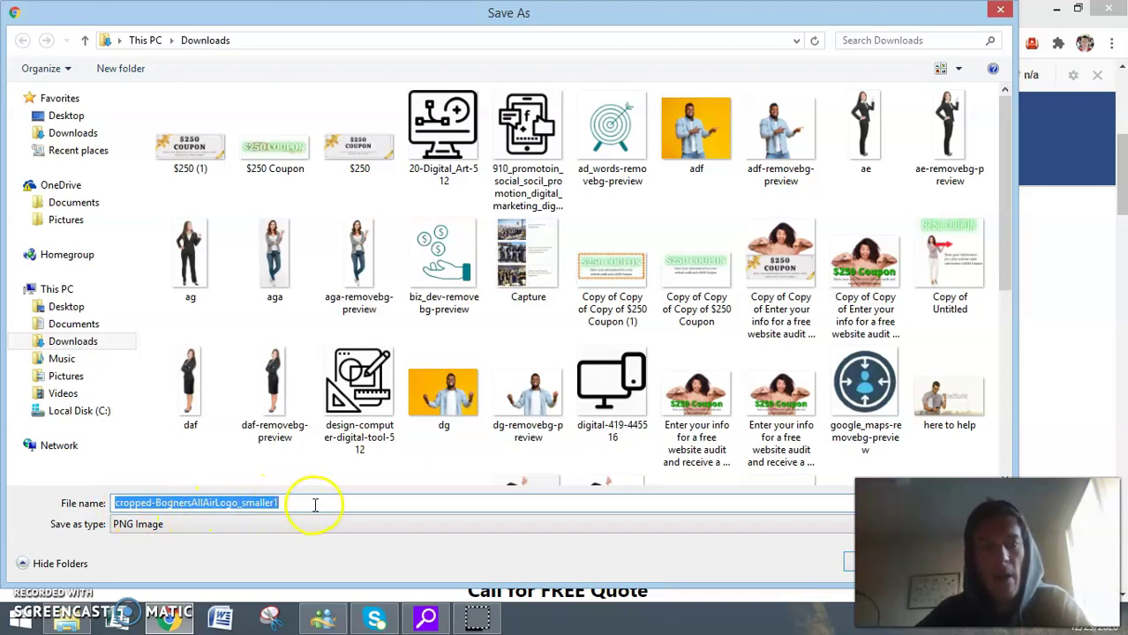
pyautogui.click(887, 563)
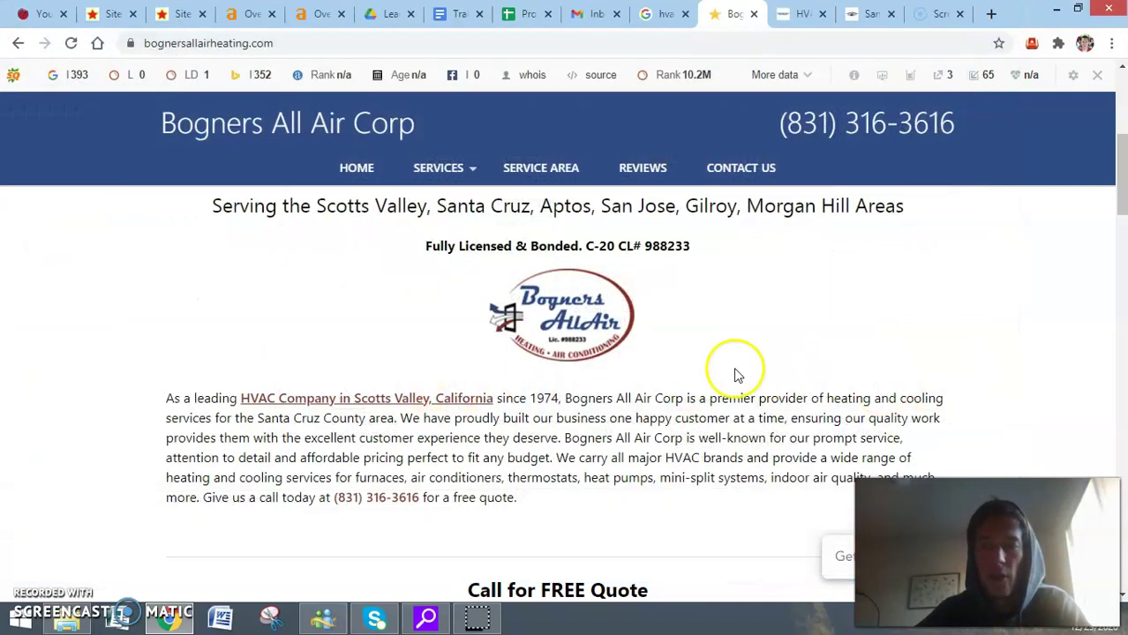
pyautogui.scroll(-8, 790, 424)
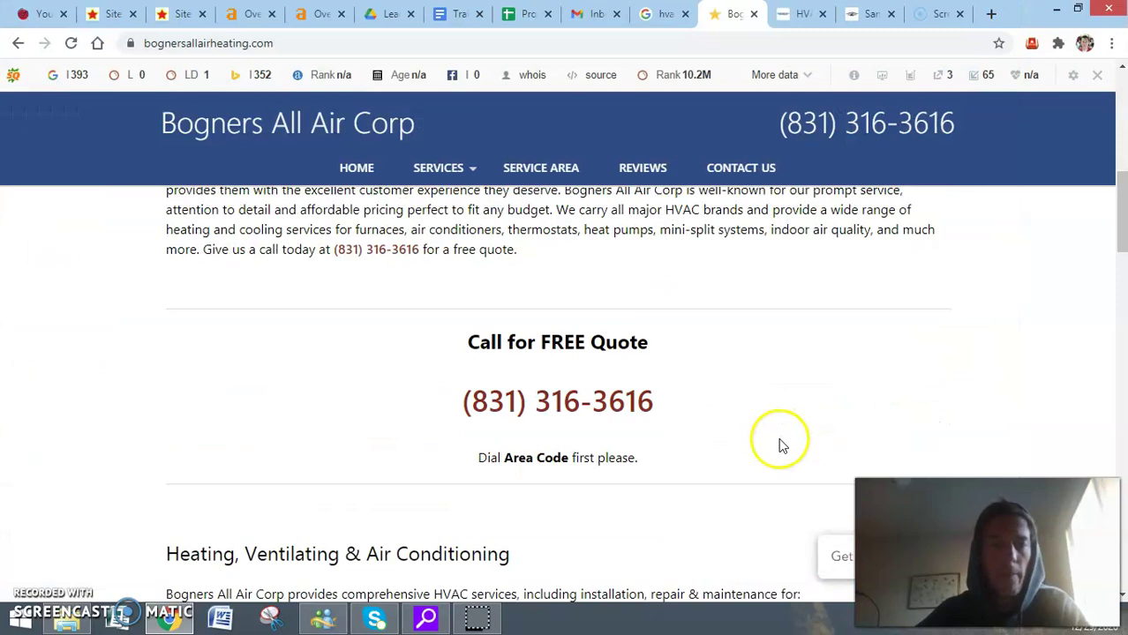
# Step: Review the Bogners All Air Corp homepage down to its Get a Price form, and compare it with the Bogner Sheet Metal homepage
pyautogui.scroll(-6, 766, 429)
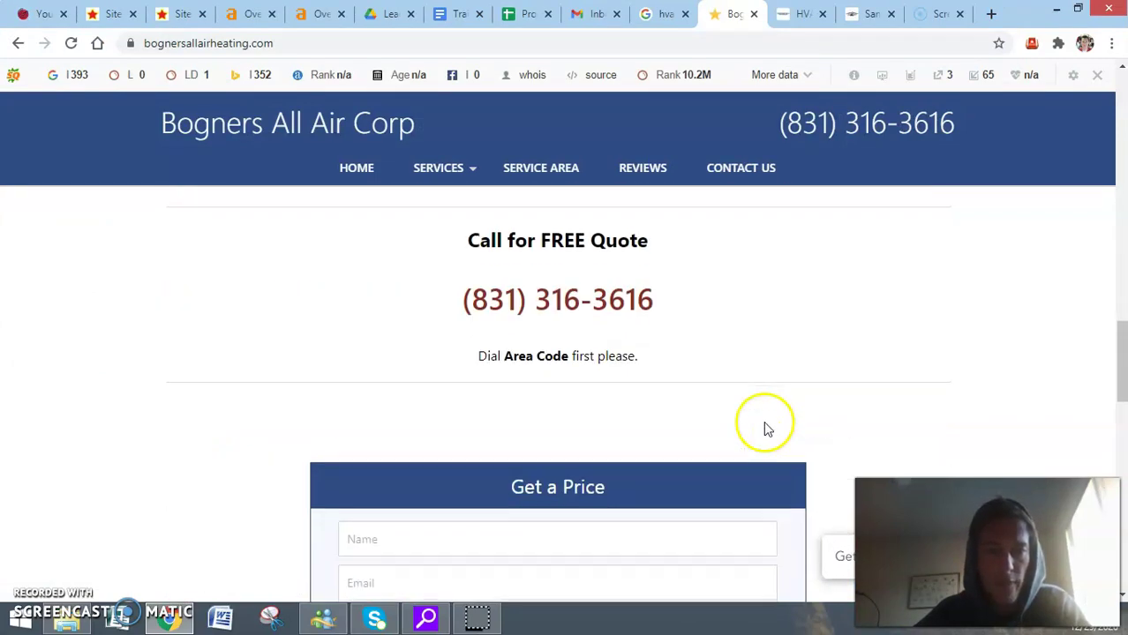
pyautogui.hotkey('ctrl', 'Tab')
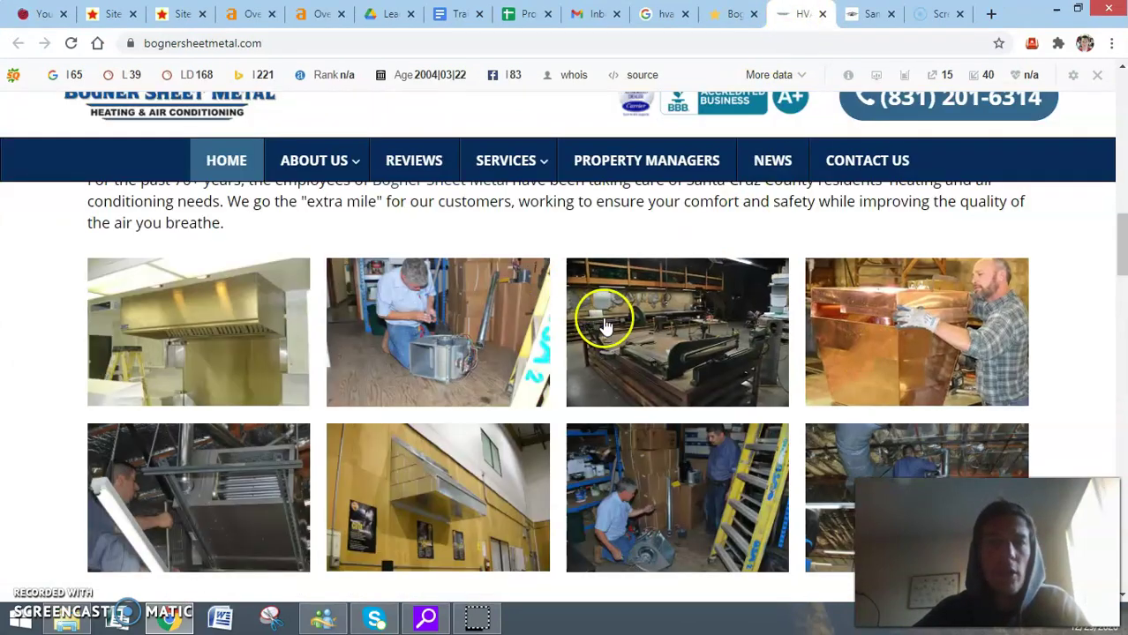
pyautogui.scroll(5, 605, 320)
# Step: Switch to the J.C. Heating & Air Conditioning site and review the text and images on its Air Conditioning & Ventilation page
pyautogui.hotkey('ctrl', 'Tab')
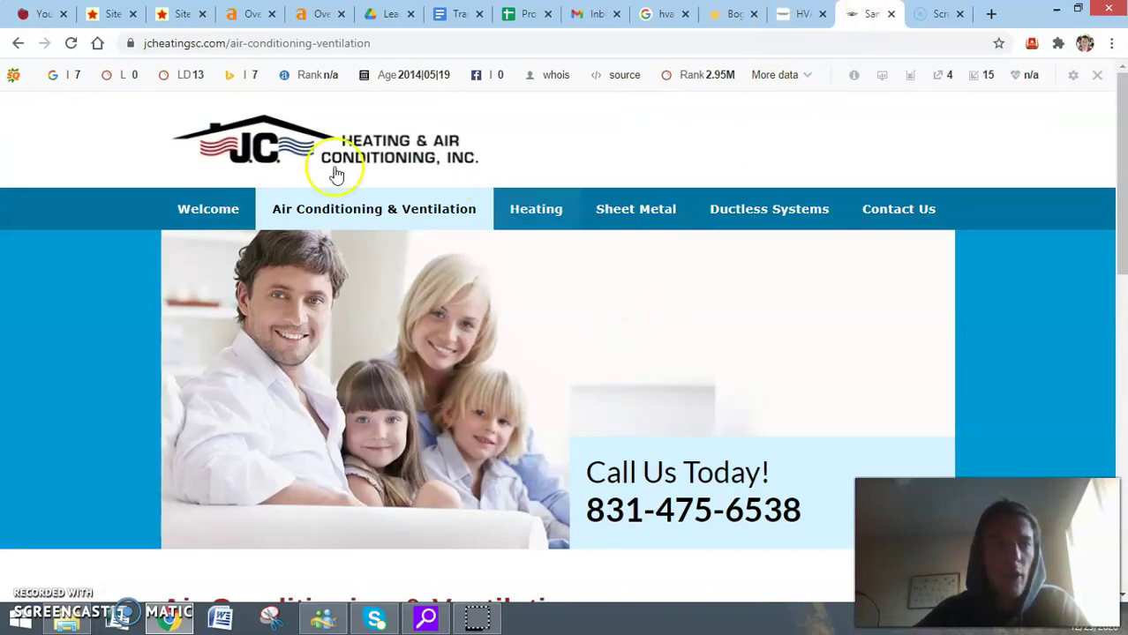
pyautogui.scroll(-5, 1015, 416)
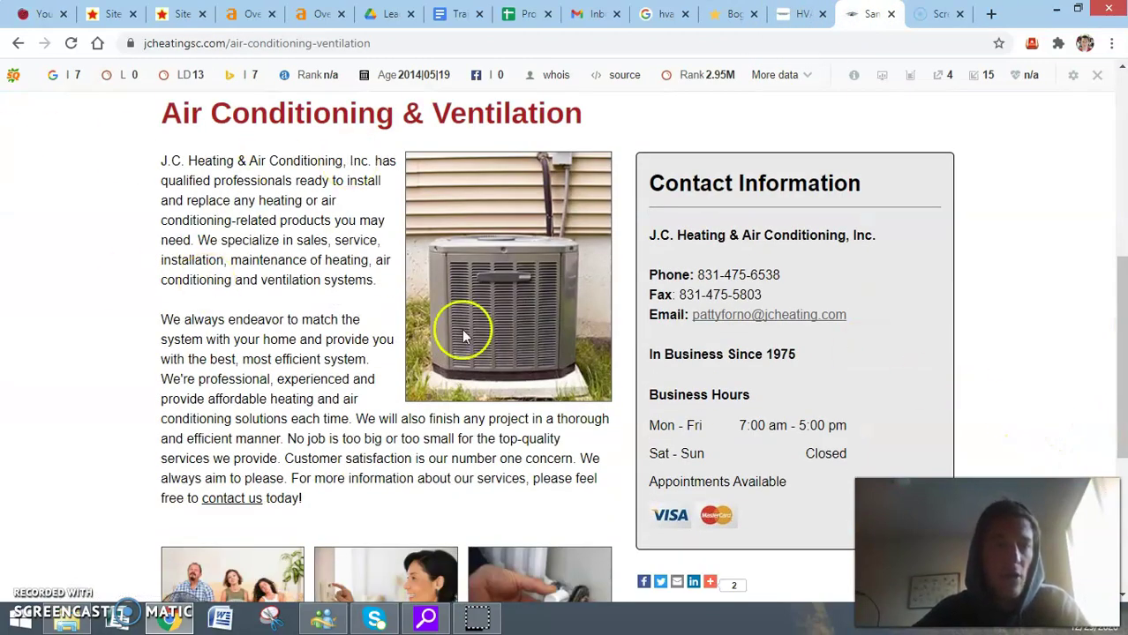
pyautogui.scroll(-4, 353, 304)
pyautogui.scroll(5, 375, 318)
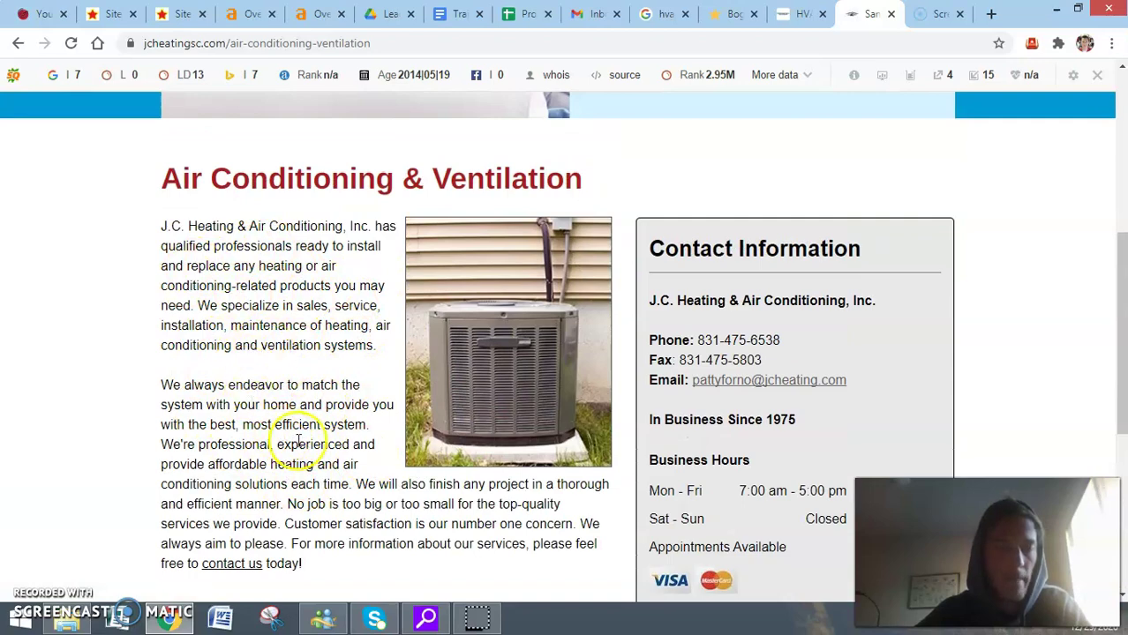
pyautogui.scroll(-3, 327, 379)
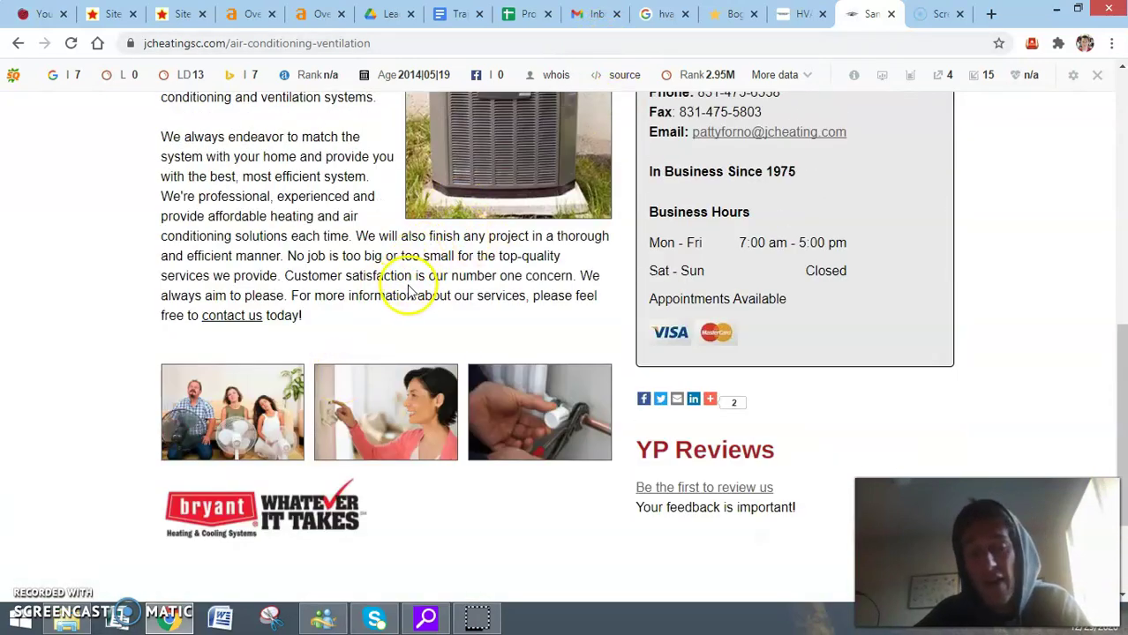
pyautogui.scroll(1, 408, 291)
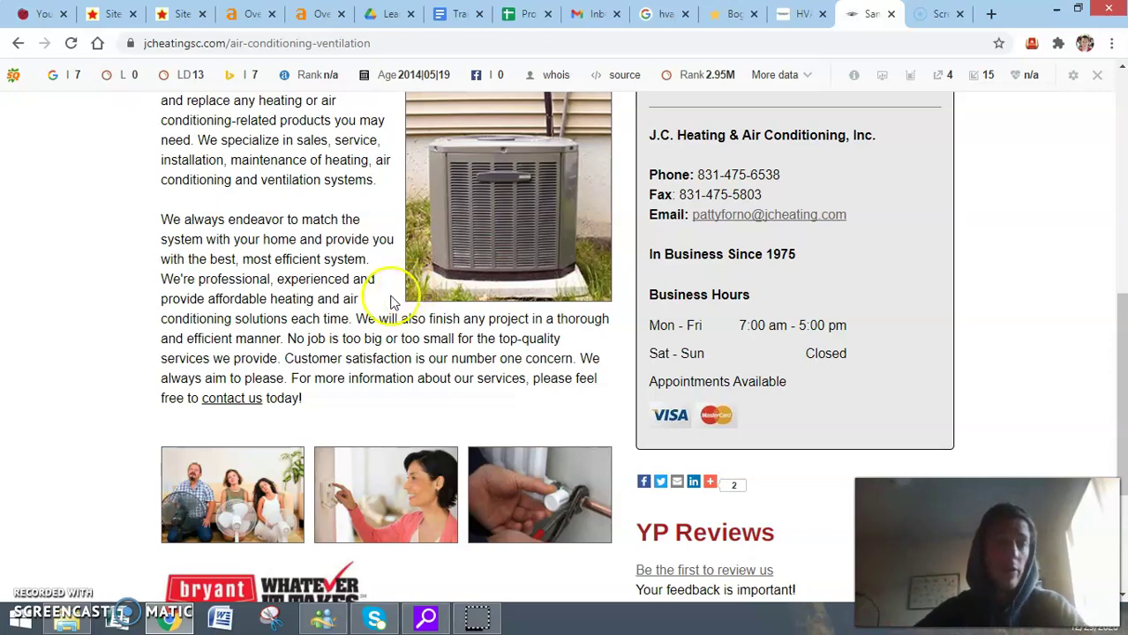
pyautogui.scroll(2, 265, 282)
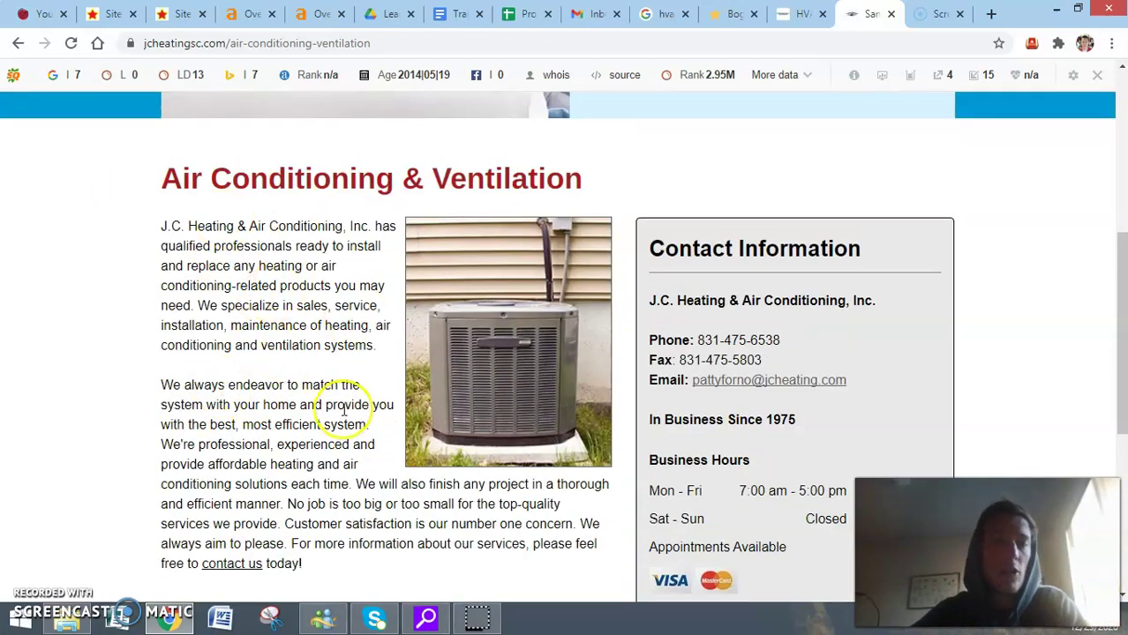
pyautogui.scroll(4, 402, 390)
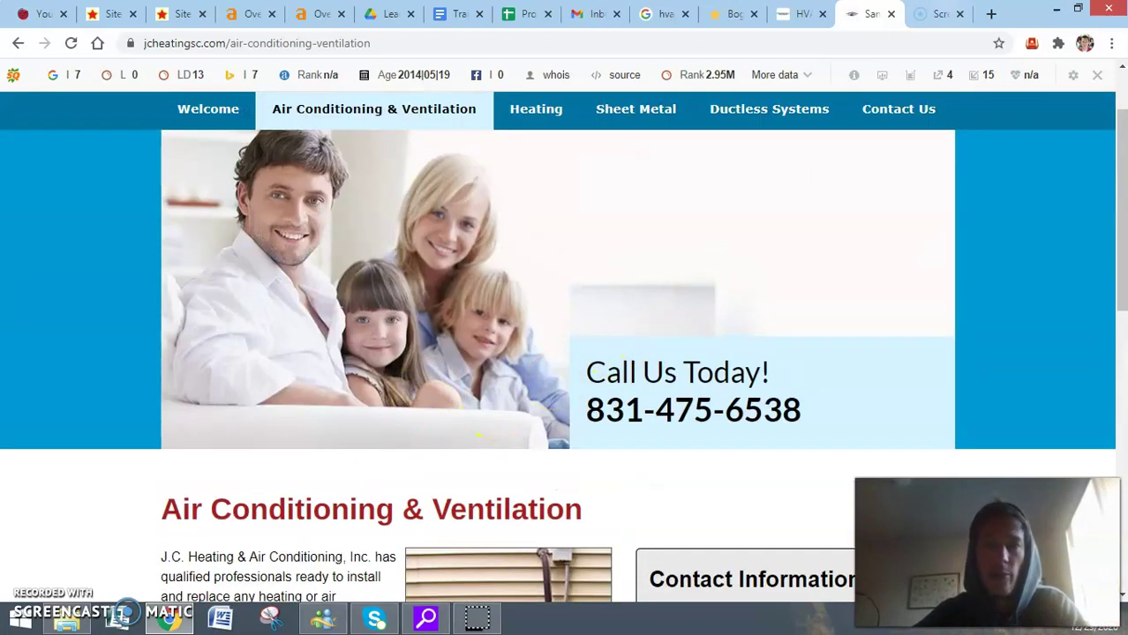
# Step: Return to the Bogners All Air Corp homepage and review its logo, heading and AC units banner
pyautogui.click(667, 13)
pyautogui.click(732, 14)
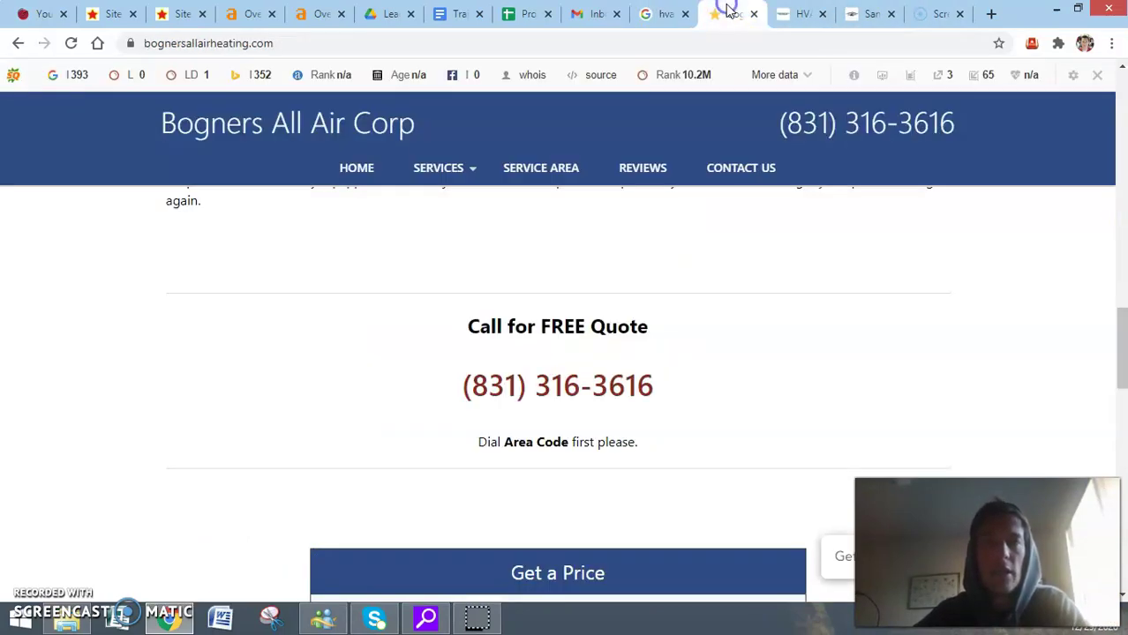
pyautogui.scroll(15, 854, 431)
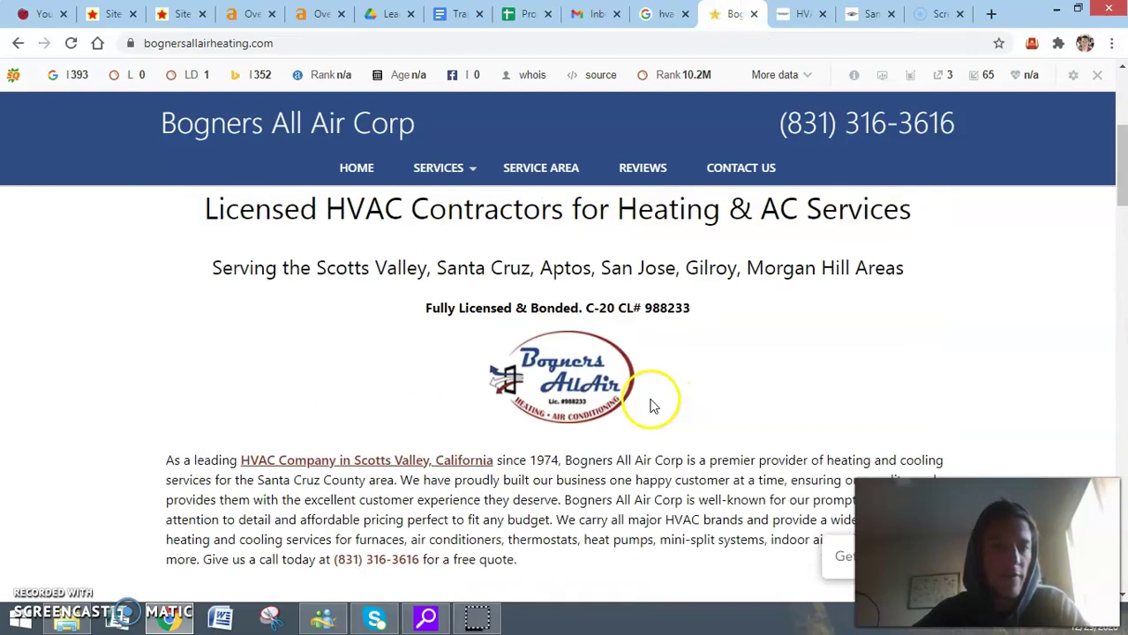
pyautogui.scroll(2, 551, 454)
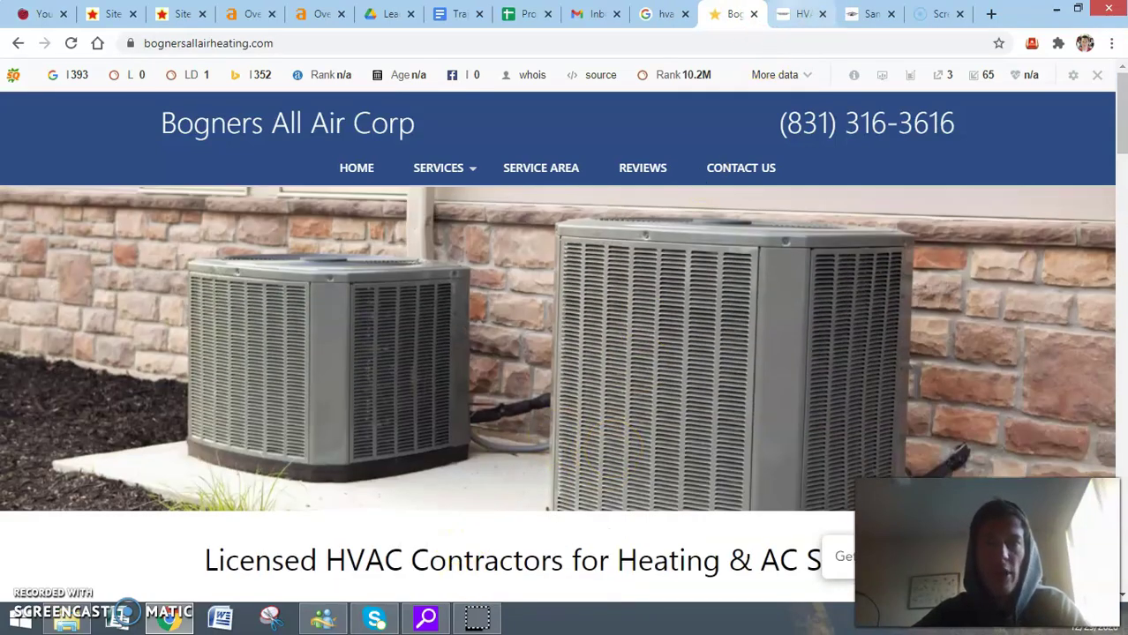
# Step: Review the Bogner Sheet Metal homepage from the COVID-19 notice through the photo gallery, Areas We Serve, service descriptions and appointment form
pyautogui.click(799, 13)
pyautogui.scroll(5, 671, 388)
pyautogui.scroll(3, 695, 396)
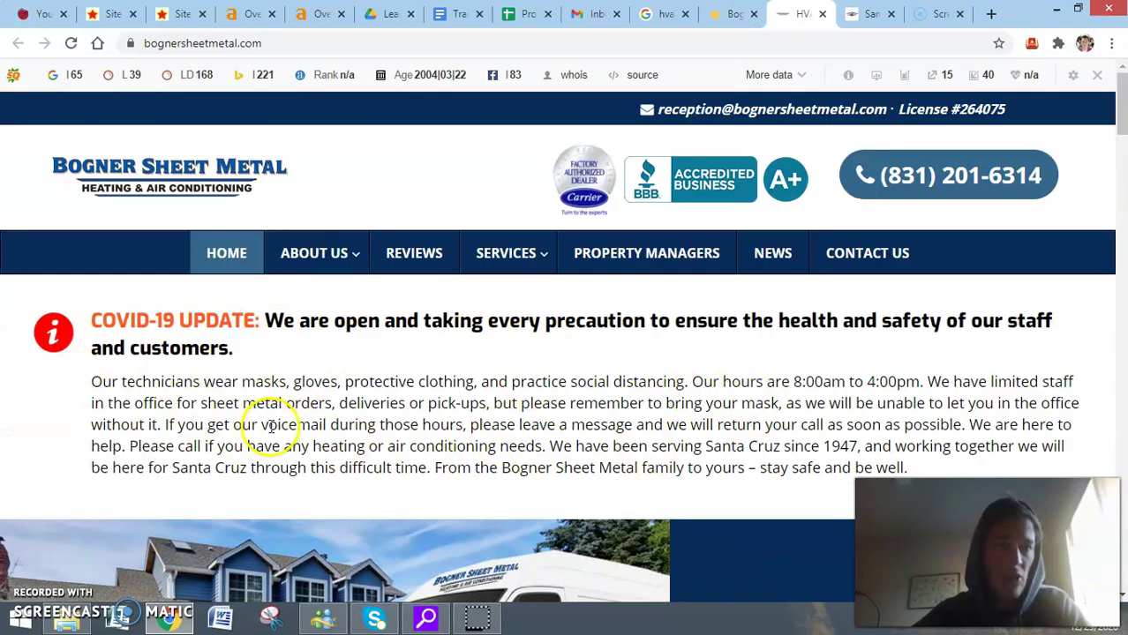
pyautogui.scroll(-6, 546, 436)
pyautogui.scroll(-15, 558, 442)
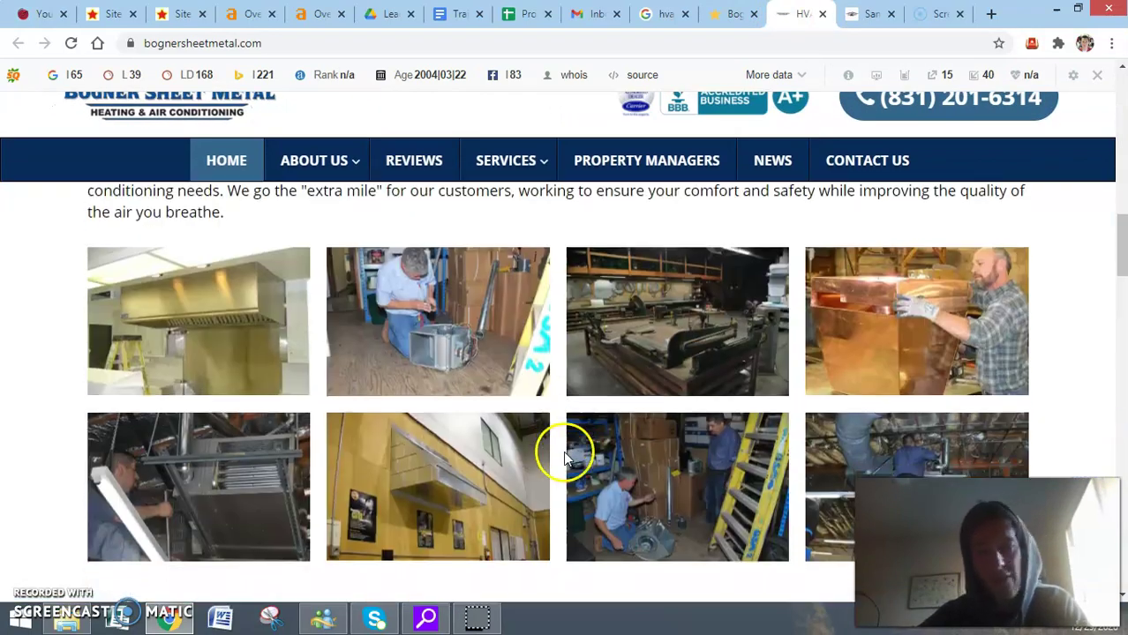
pyautogui.scroll(-10, 570, 466)
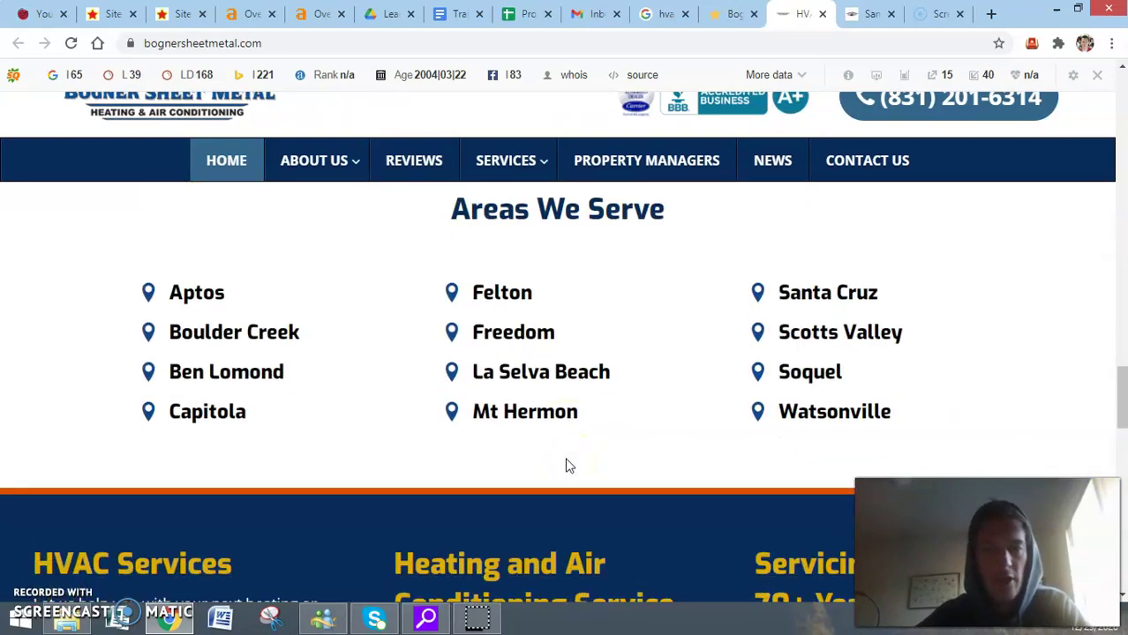
pyautogui.scroll(-5, 564, 388)
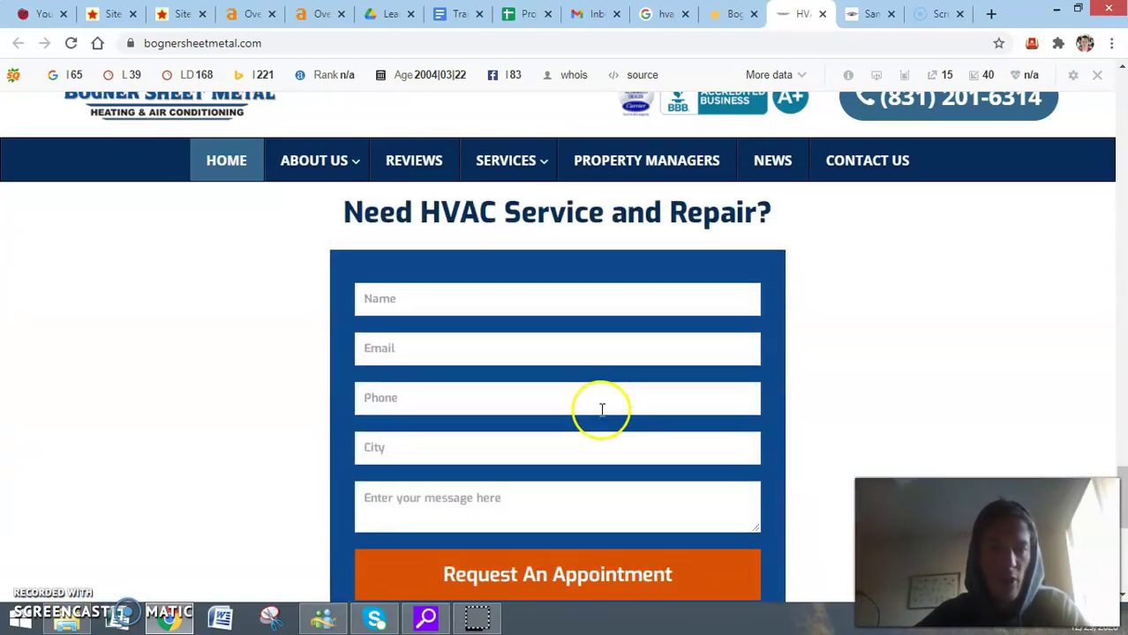
pyautogui.scroll(9, 623, 409)
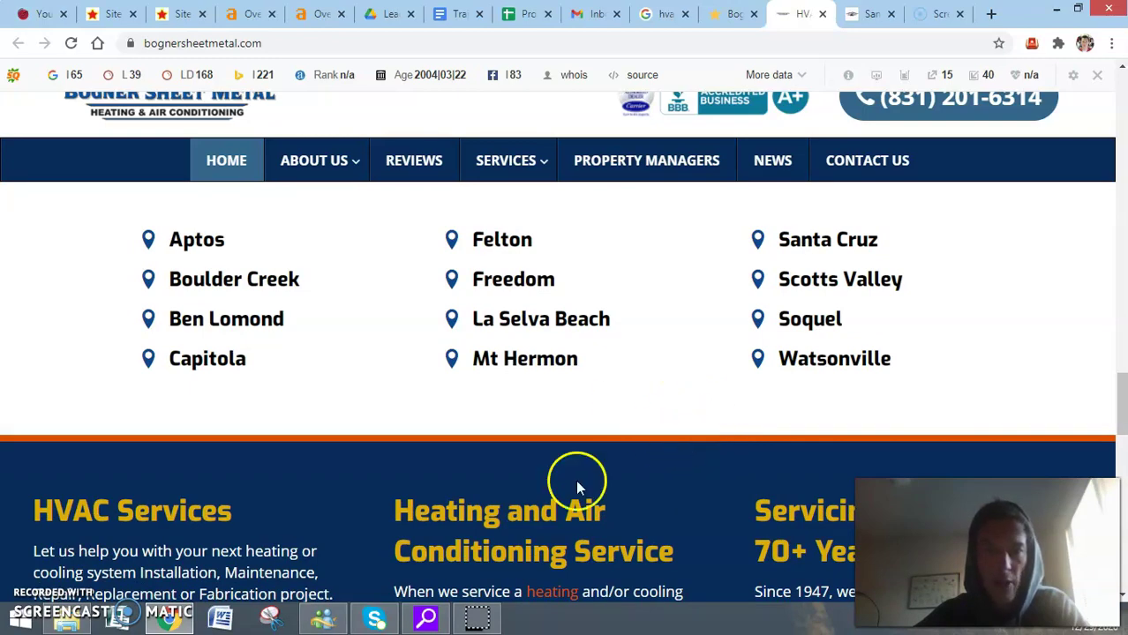
pyautogui.scroll(-3, 650, 433)
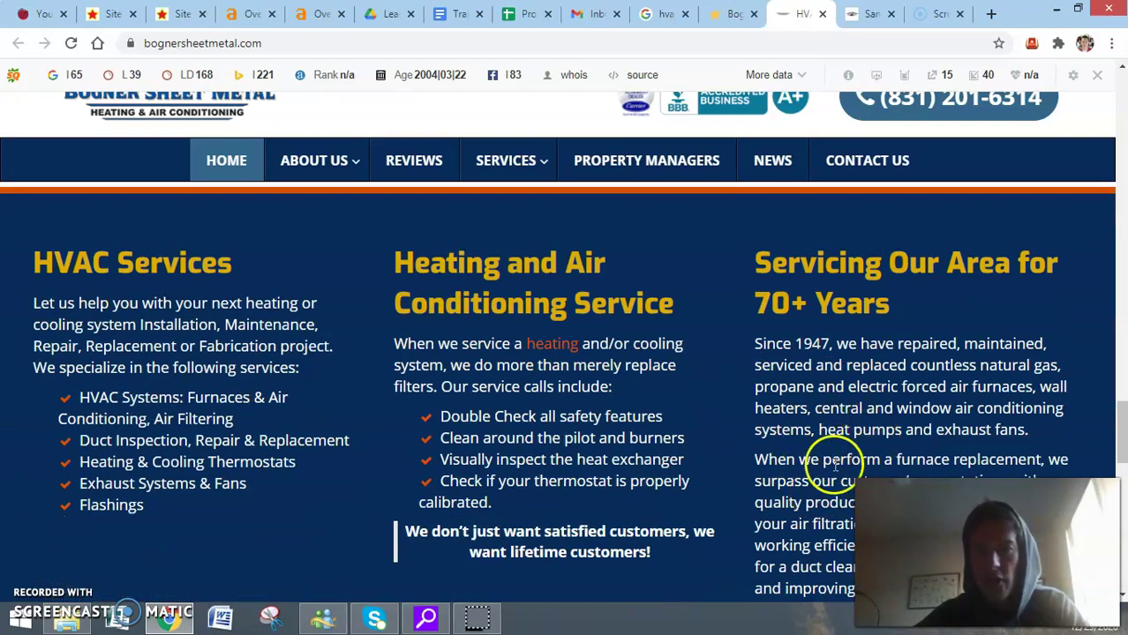
# Step: Examine the Bogners All Air Corp homepage content from the banner down to the emergency HVAC services section and back up
pyautogui.click(732, 20)
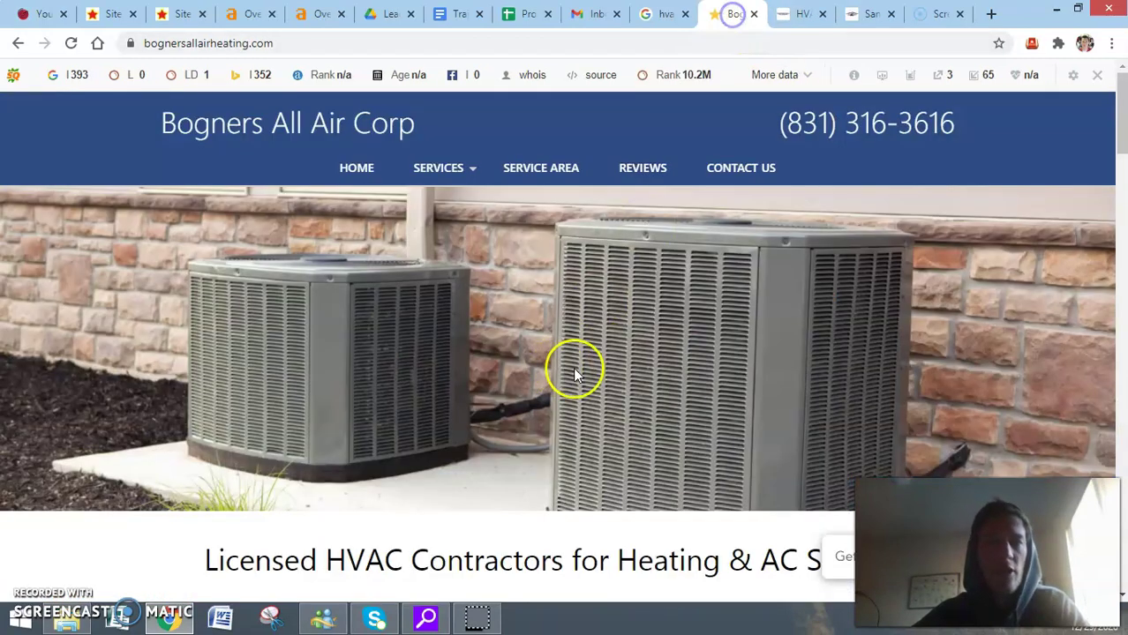
pyautogui.scroll(-10, 574, 370)
pyautogui.scroll(-9, 848, 316)
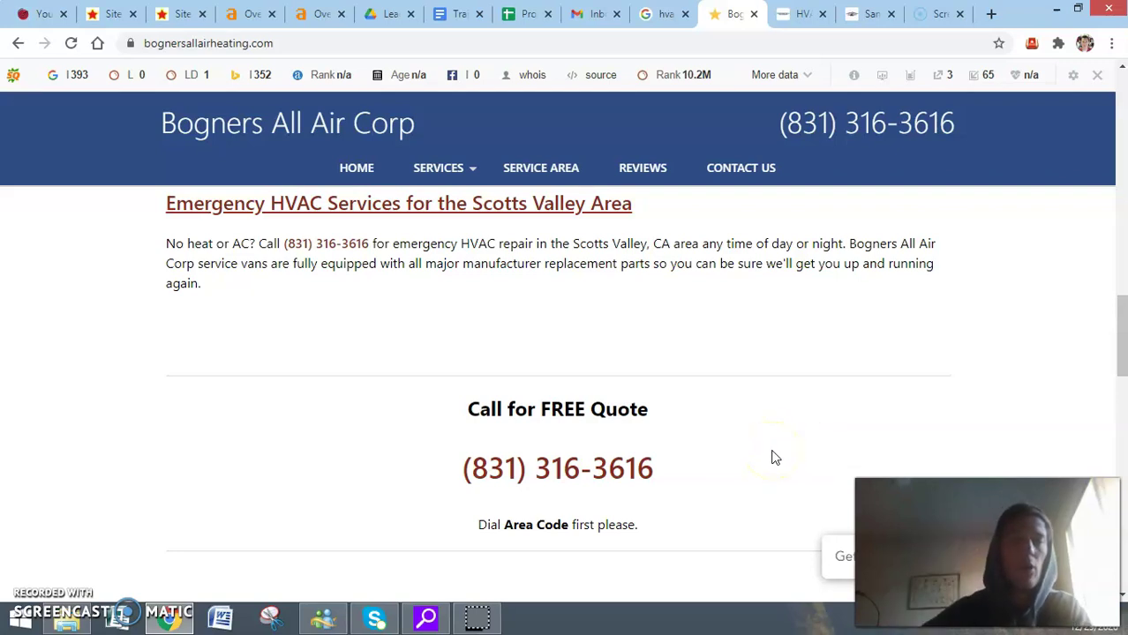
pyautogui.scroll(10, 775, 458)
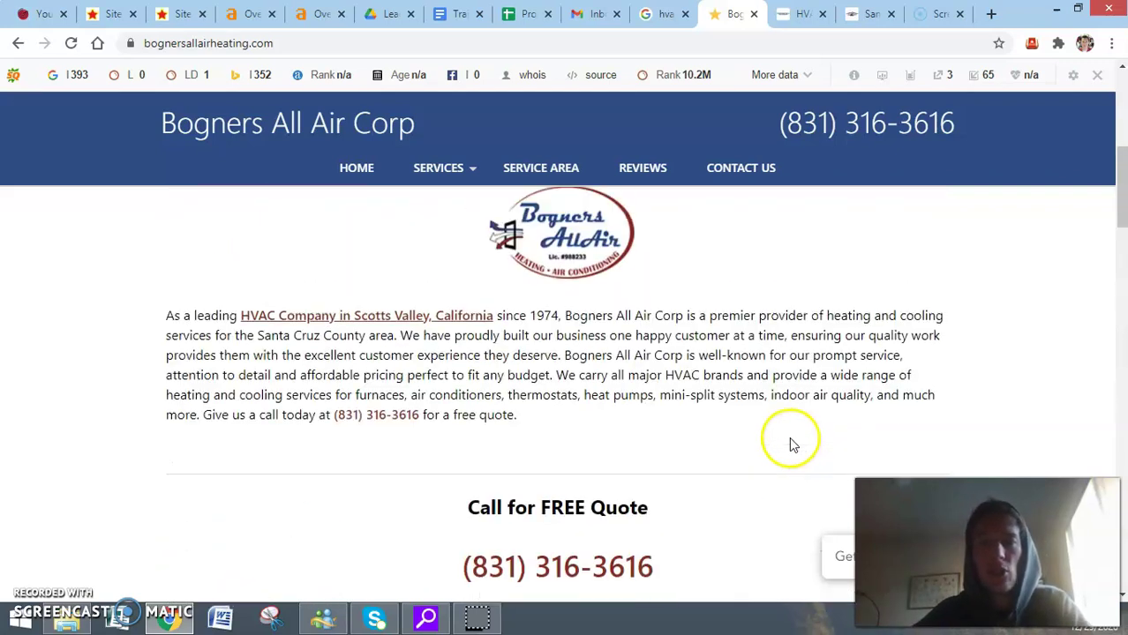
pyautogui.scroll(1, 781, 433)
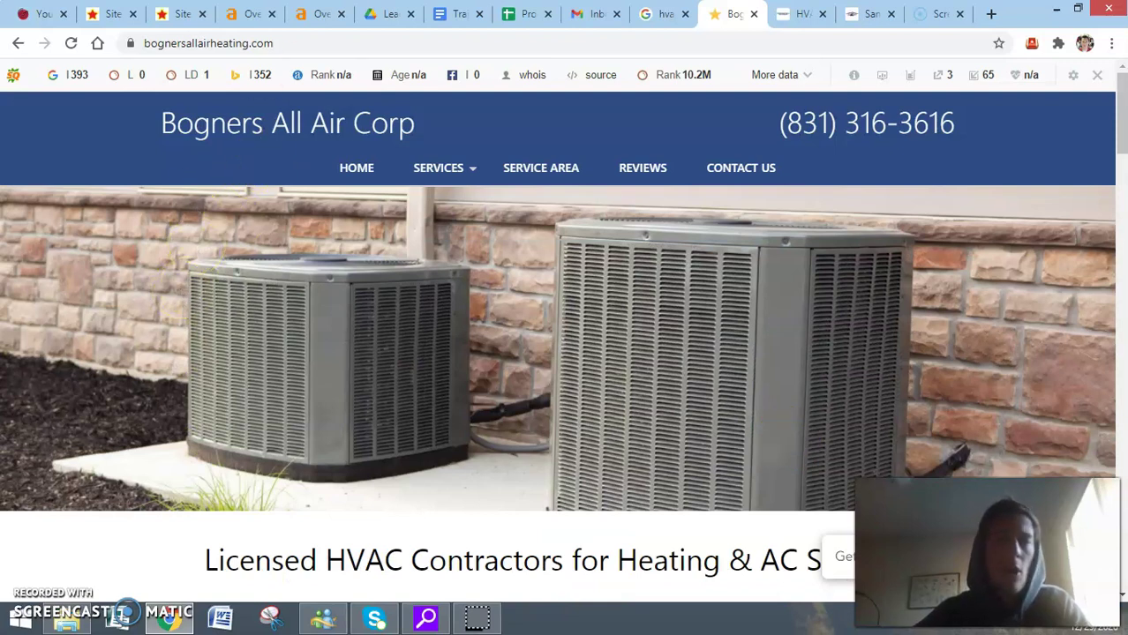
# Step: Switch to the Google results for "hvac santa cruz" and examine the sponsored listings, ads and local map listings
pyautogui.click(663, 15)
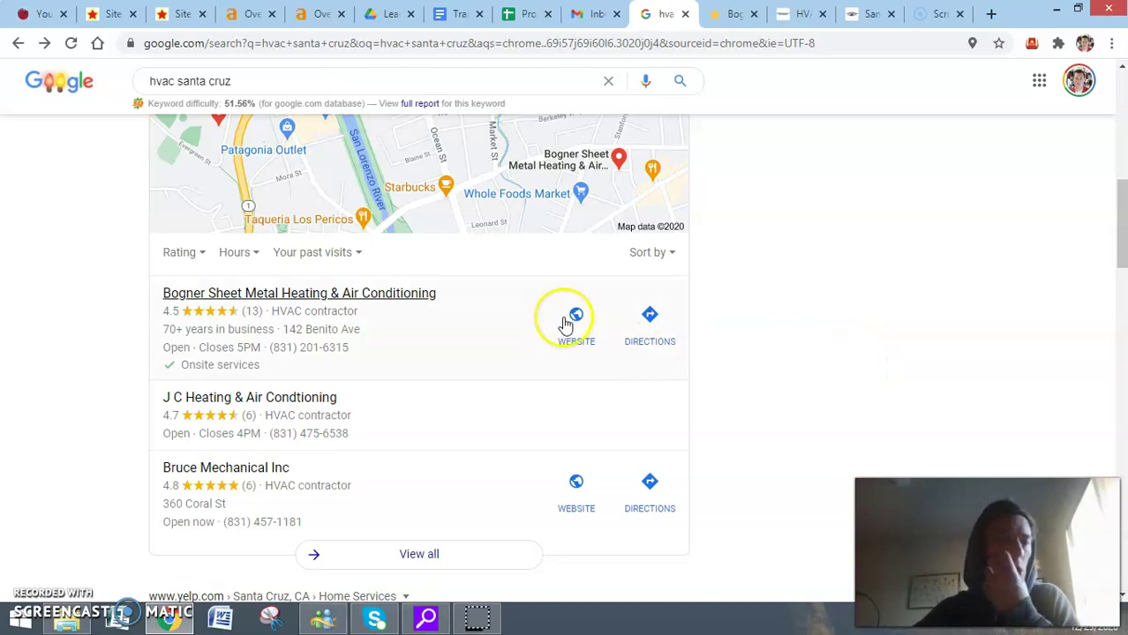
pyautogui.scroll(5, 505, 287)
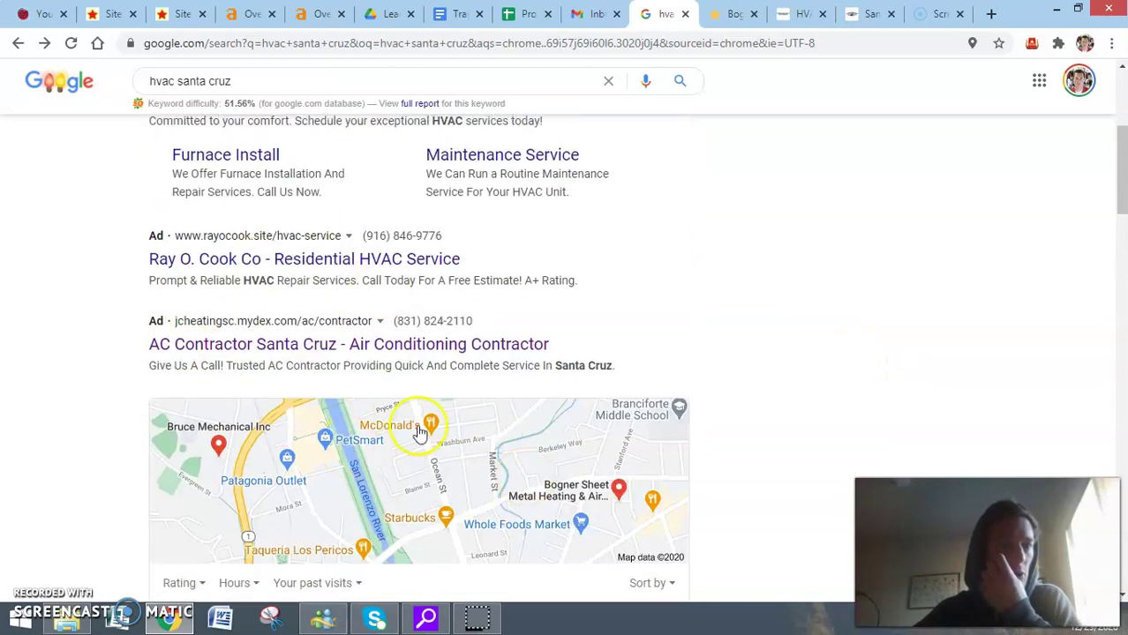
pyautogui.scroll(-1, 433, 480)
pyautogui.scroll(-3, 495, 491)
pyautogui.scroll(8, 530, 442)
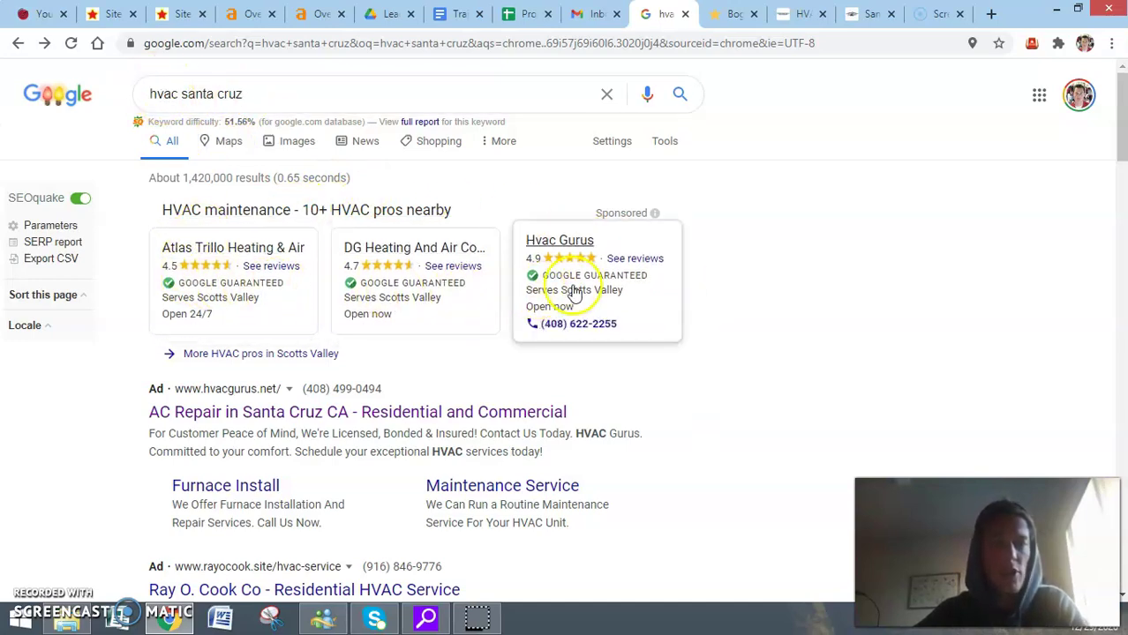
pyautogui.scroll(-2, 594, 308)
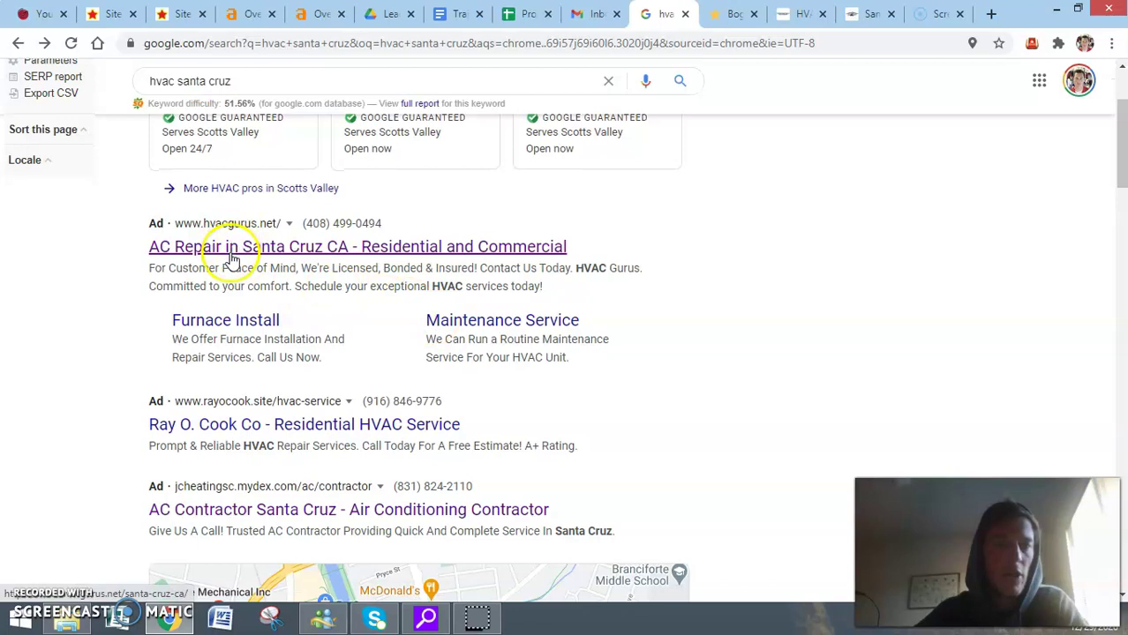
pyautogui.scroll(-1, 221, 313)
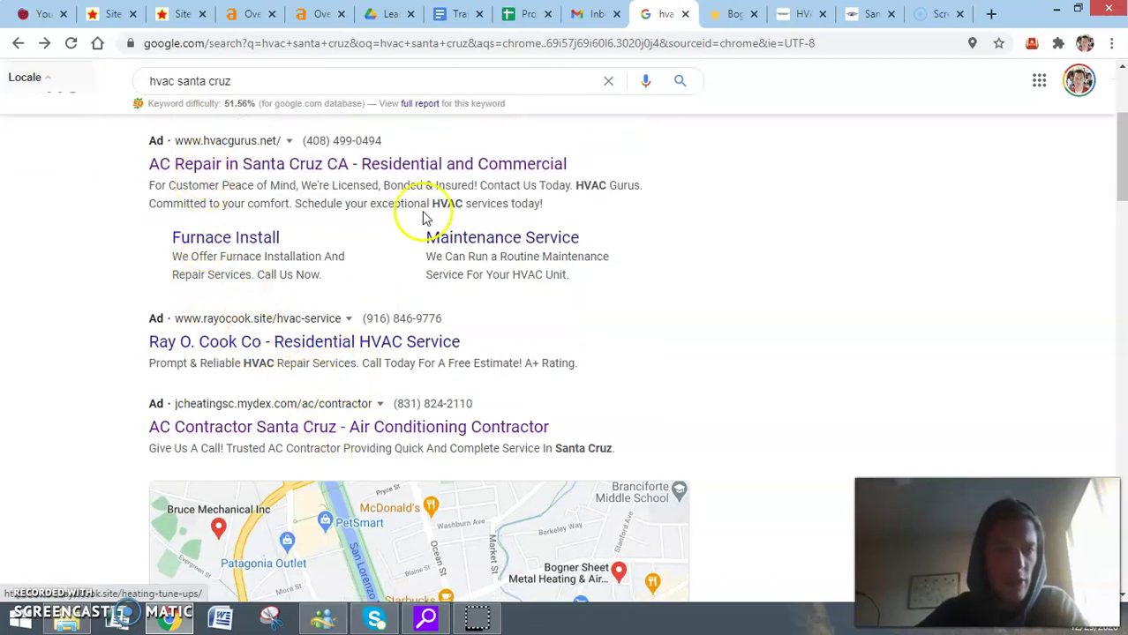
pyautogui.scroll(-4, 881, 437)
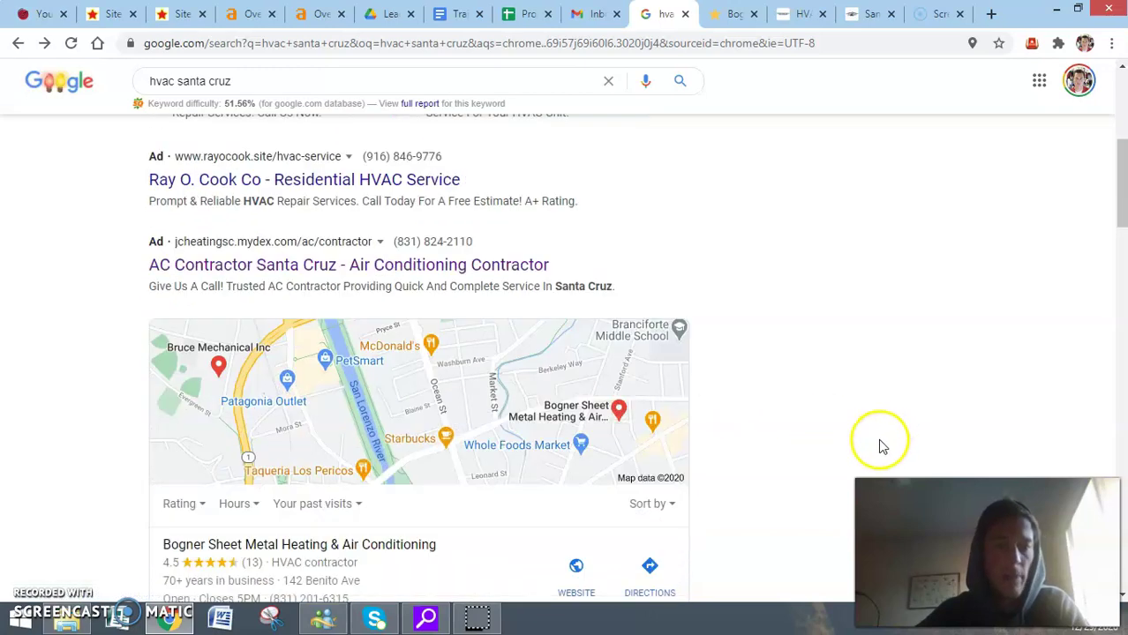
pyautogui.scroll(-1, 864, 433)
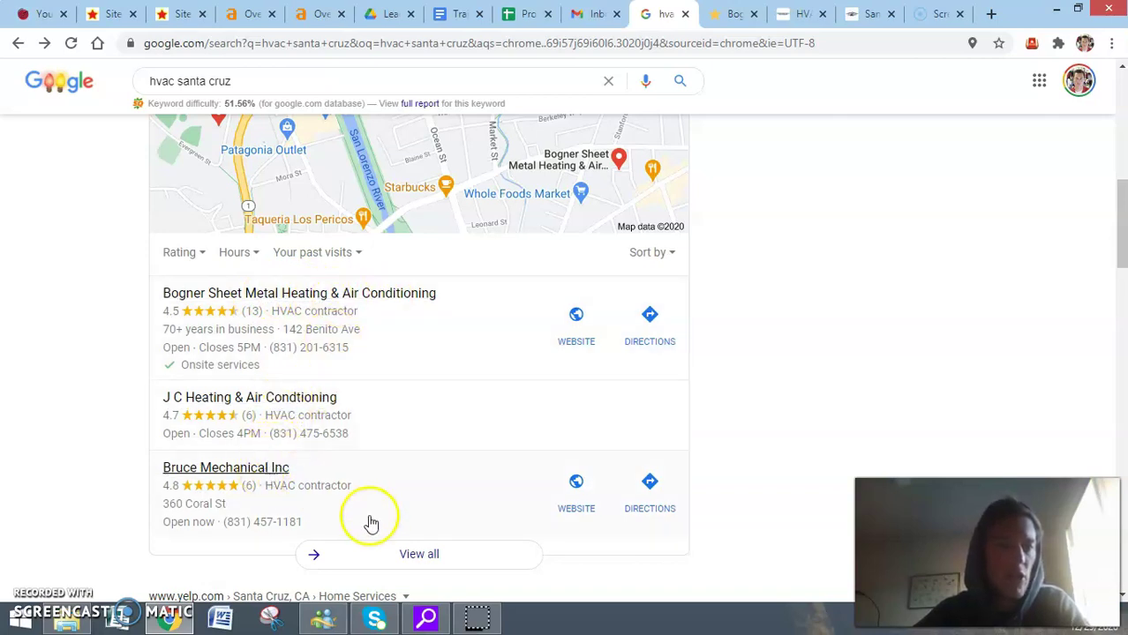
# Step: View the full list of local HVAC businesses on the map, and return to the local listings in the main search results
pyautogui.click(430, 554)
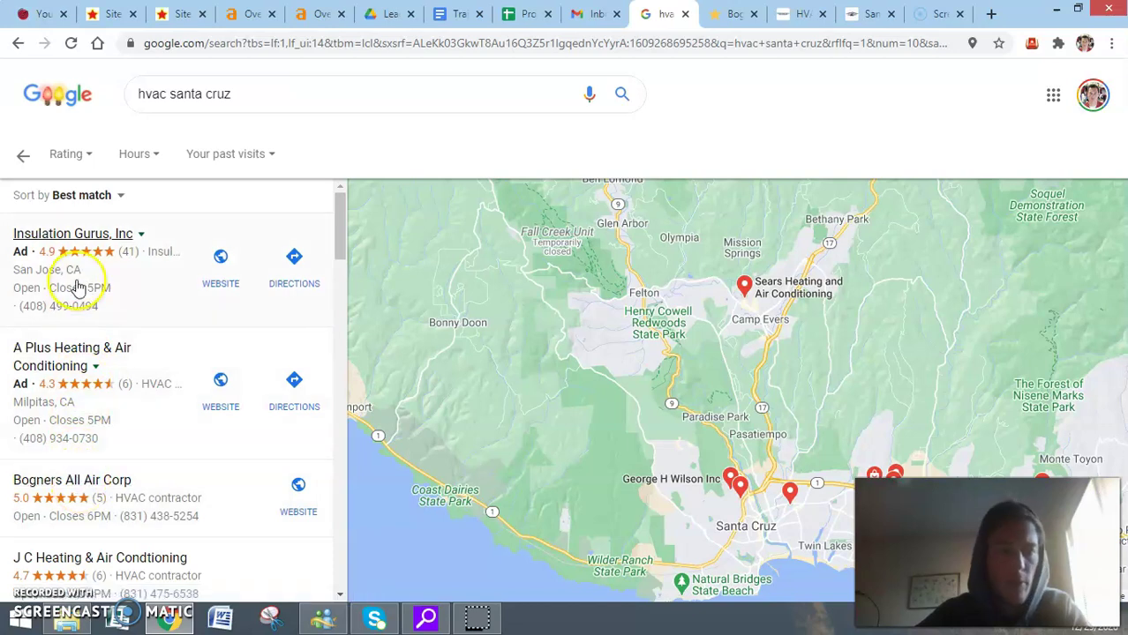
pyautogui.click(20, 44)
pyautogui.scroll(-8, 468, 257)
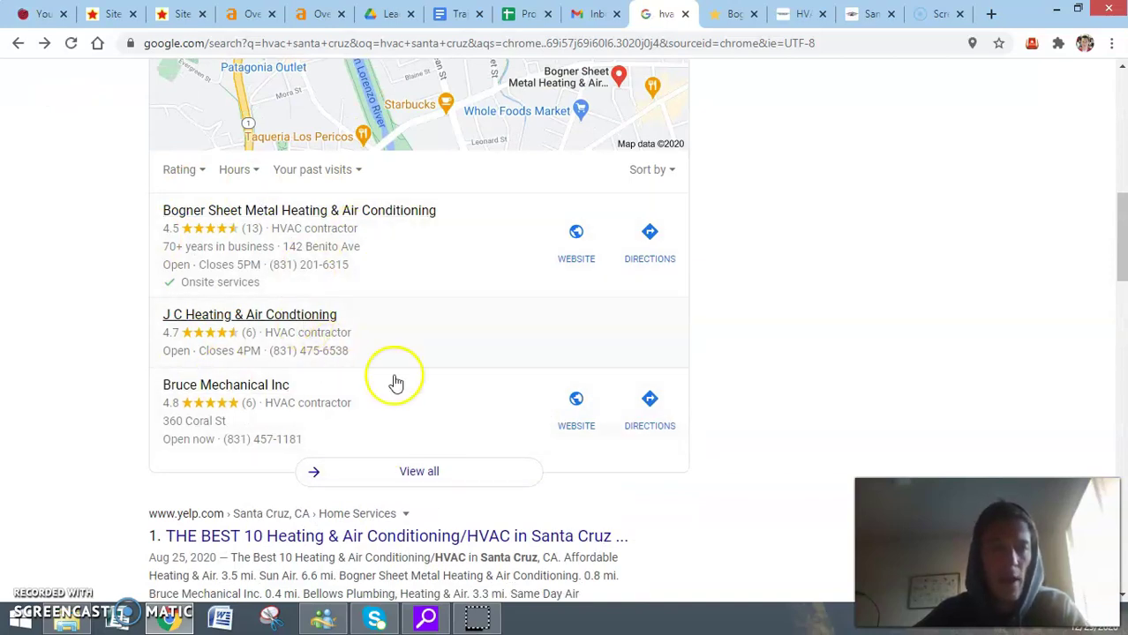
pyautogui.scroll(1, 885, 402)
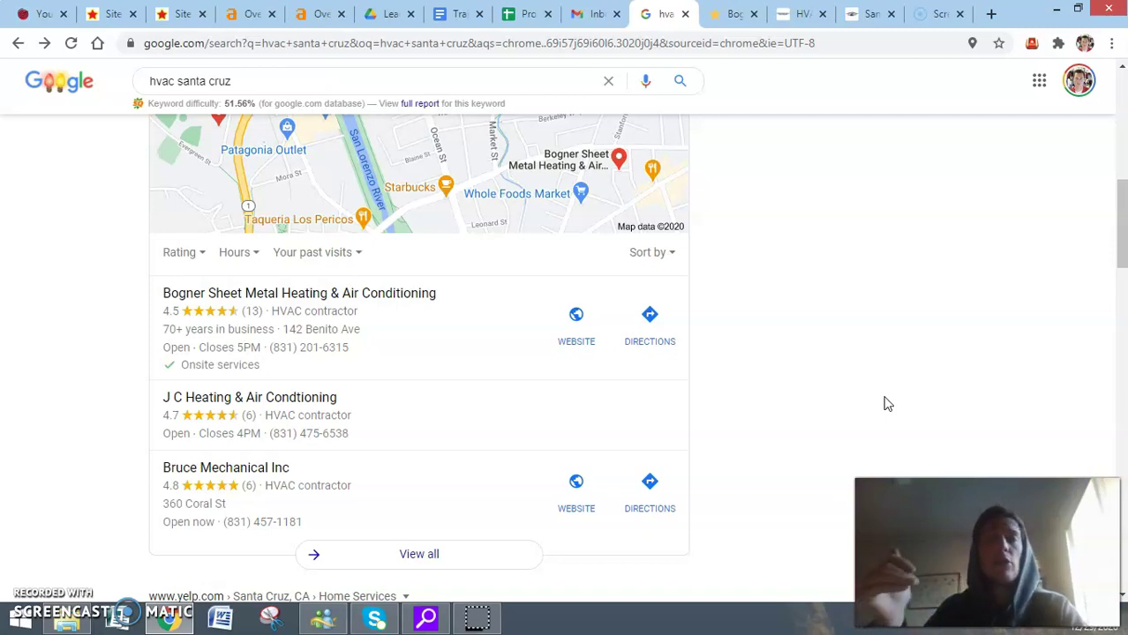
pyautogui.click(866, 406)
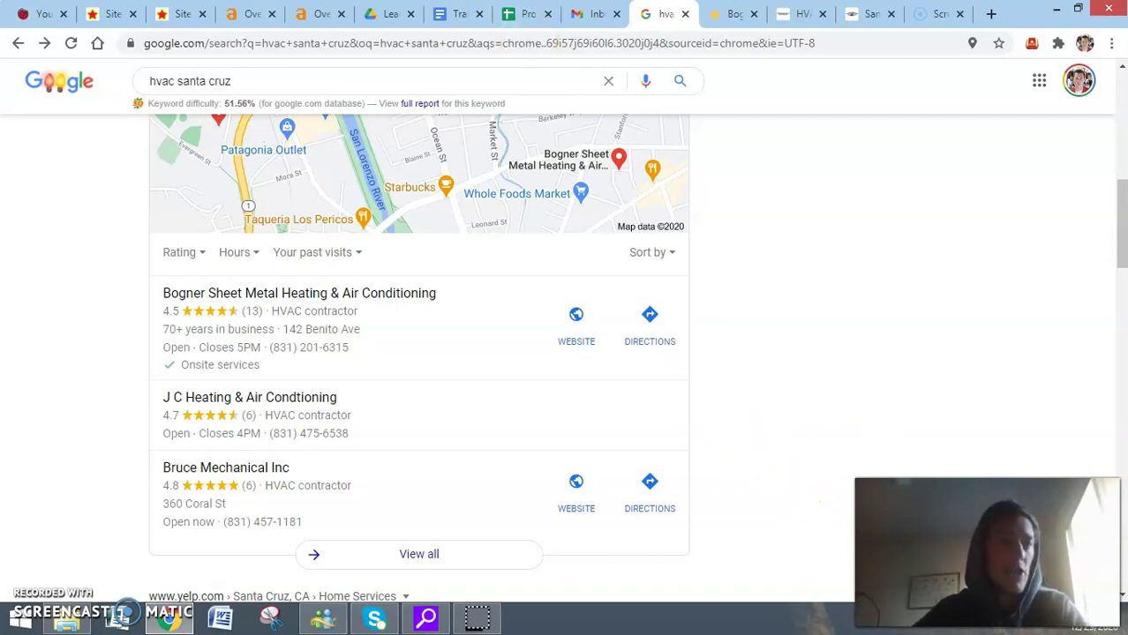
# Step: Switch to Local Citation Finder and open the citation sources of the Bogners All Air Corp business search
pyautogui.click(35, 13)
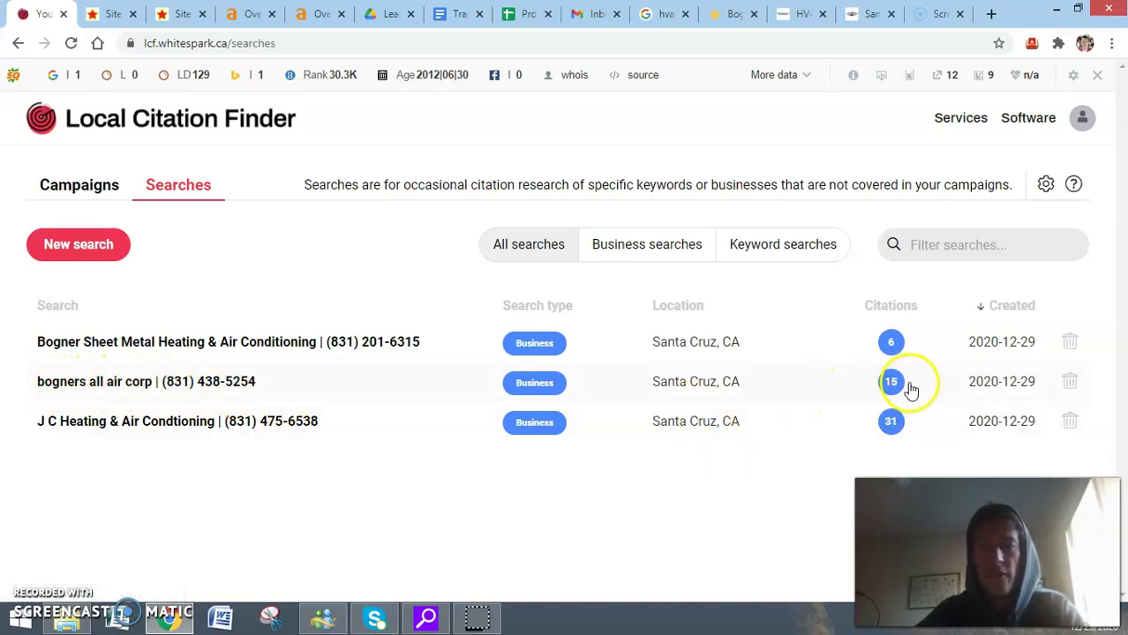
pyautogui.click(154, 380)
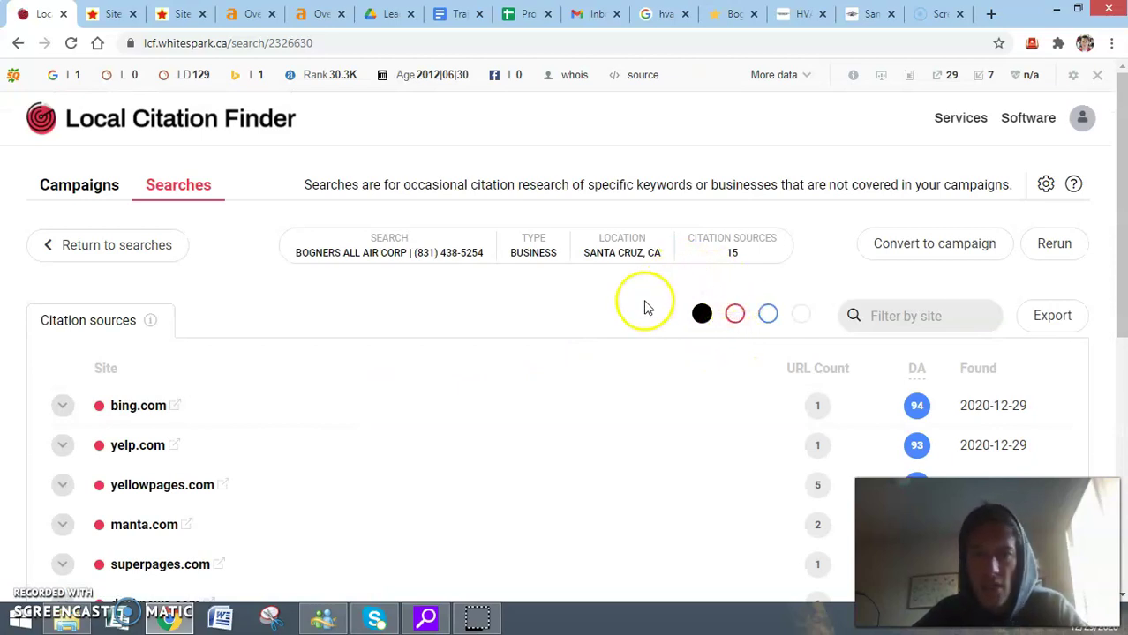
# Step: Examine all citation sources found for Bogners All Air Corp, and return to the searches list to compare citations with its competitors
pyautogui.scroll(-6, 644, 371)
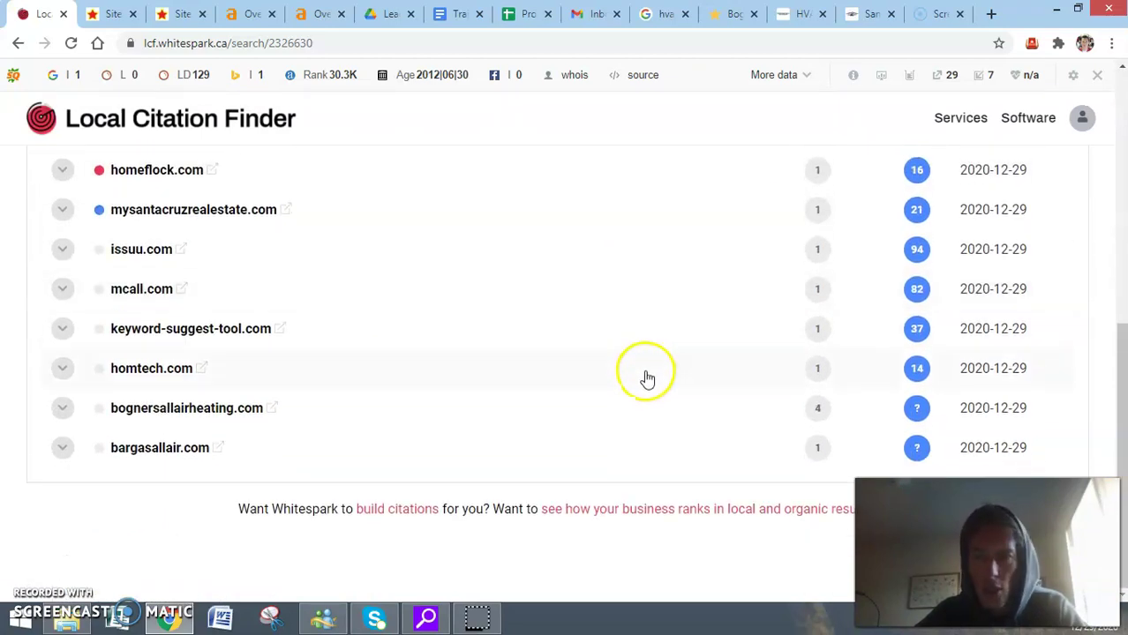
pyautogui.scroll(6, 647, 379)
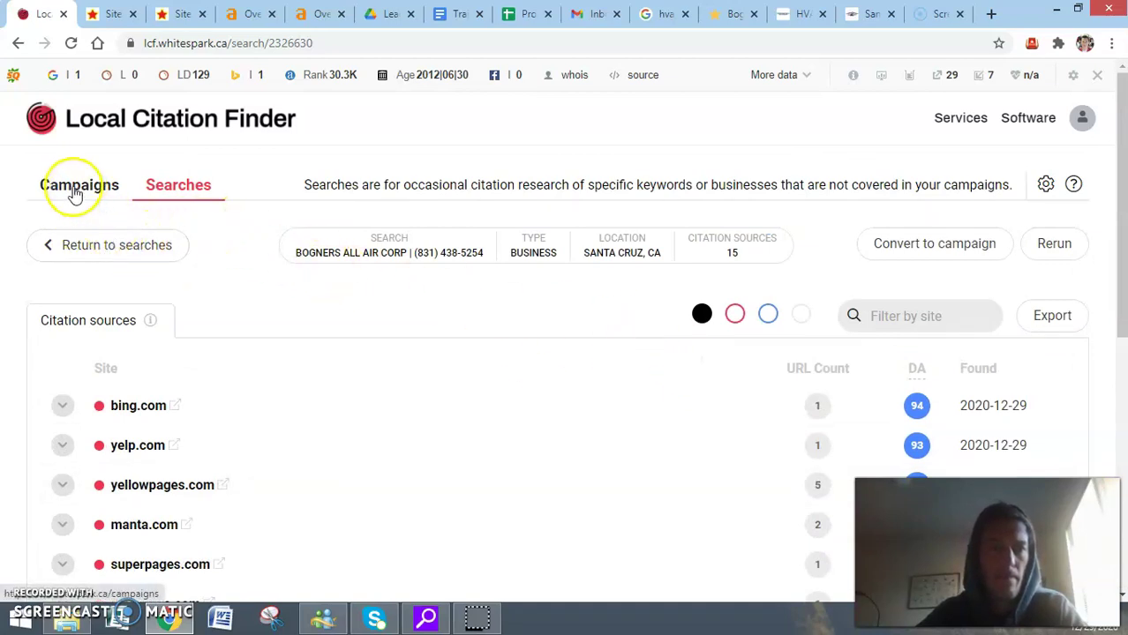
pyautogui.click(89, 246)
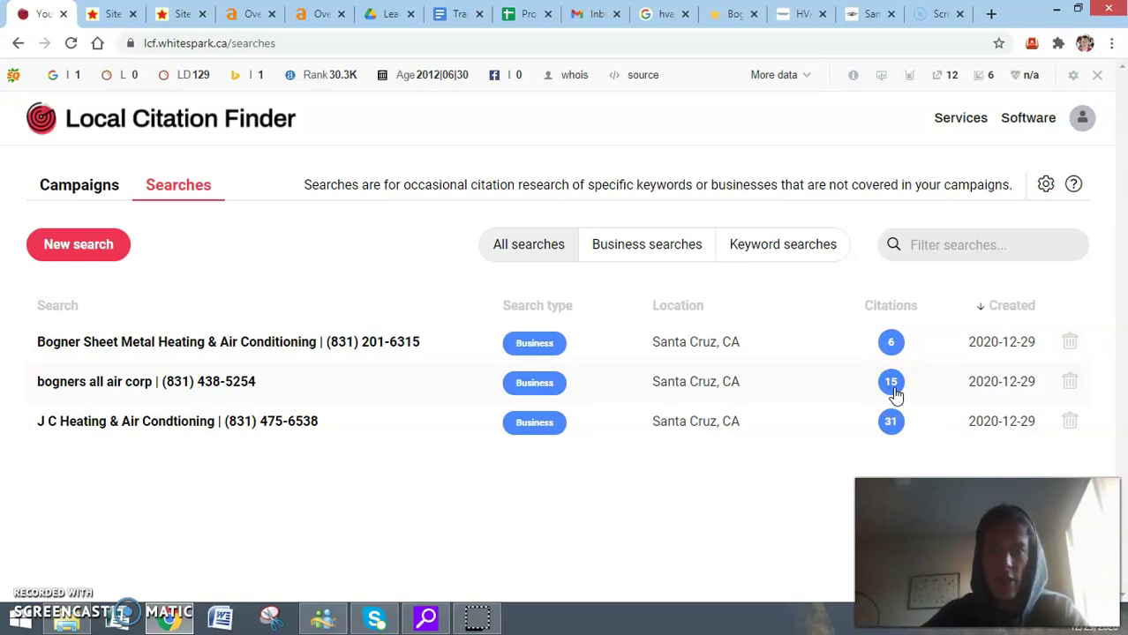
pyautogui.click(893, 427)
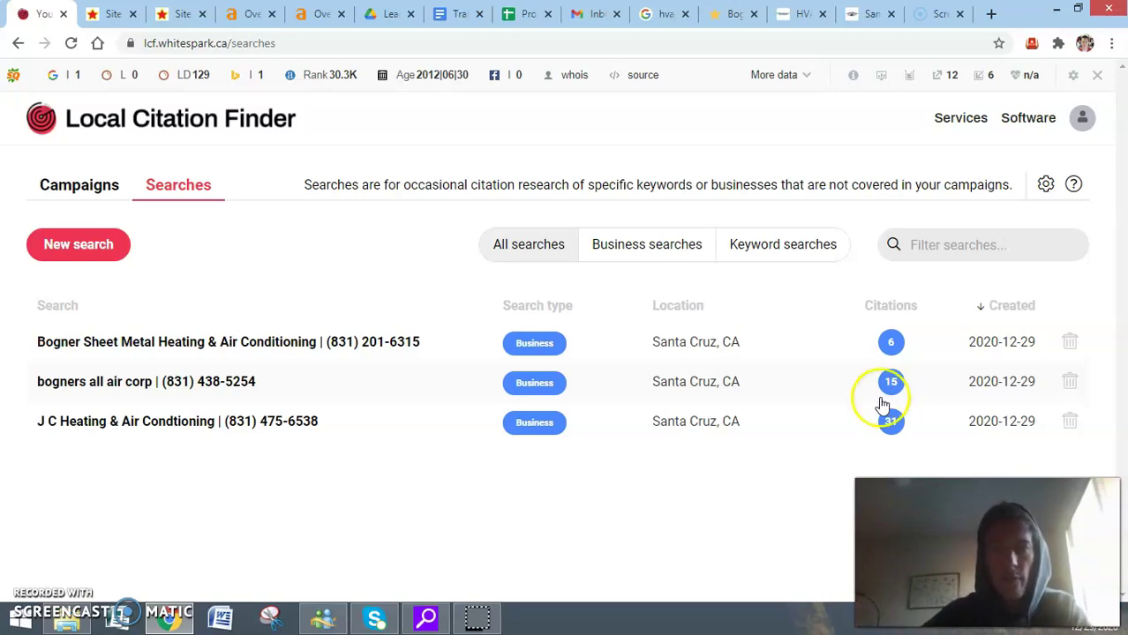
# Step: Open the citation opportunities of the bogners all air corp campaign and examine the summary comparing its citations with competitors
pyautogui.click(99, 191)
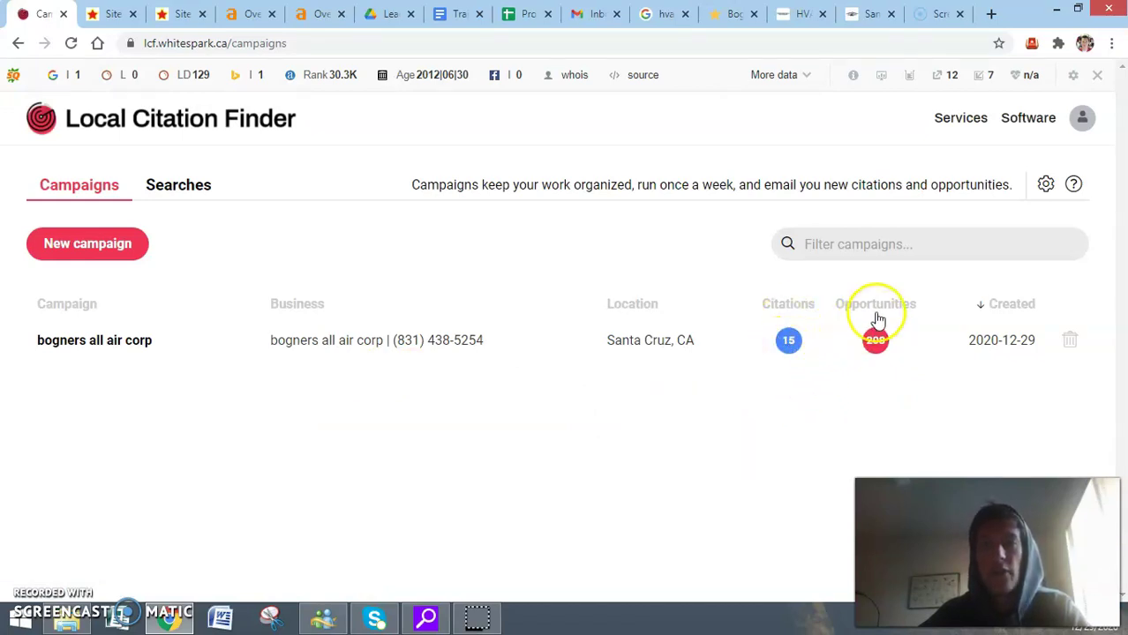
pyautogui.click(880, 347)
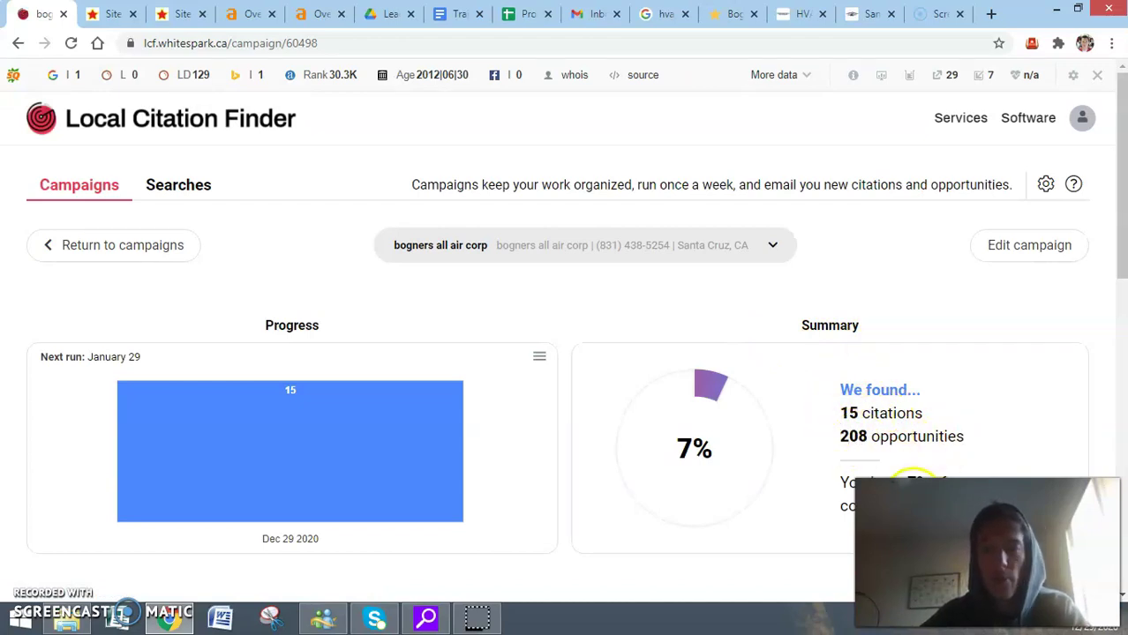
pyautogui.scroll(-1, 916, 484)
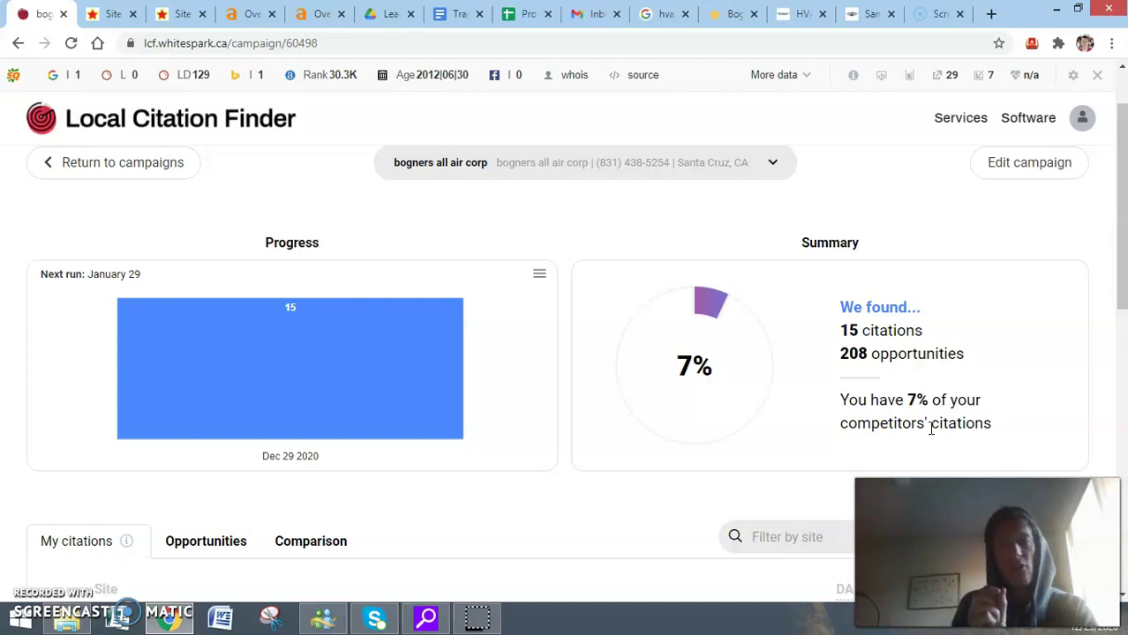
pyautogui.click(853, 367)
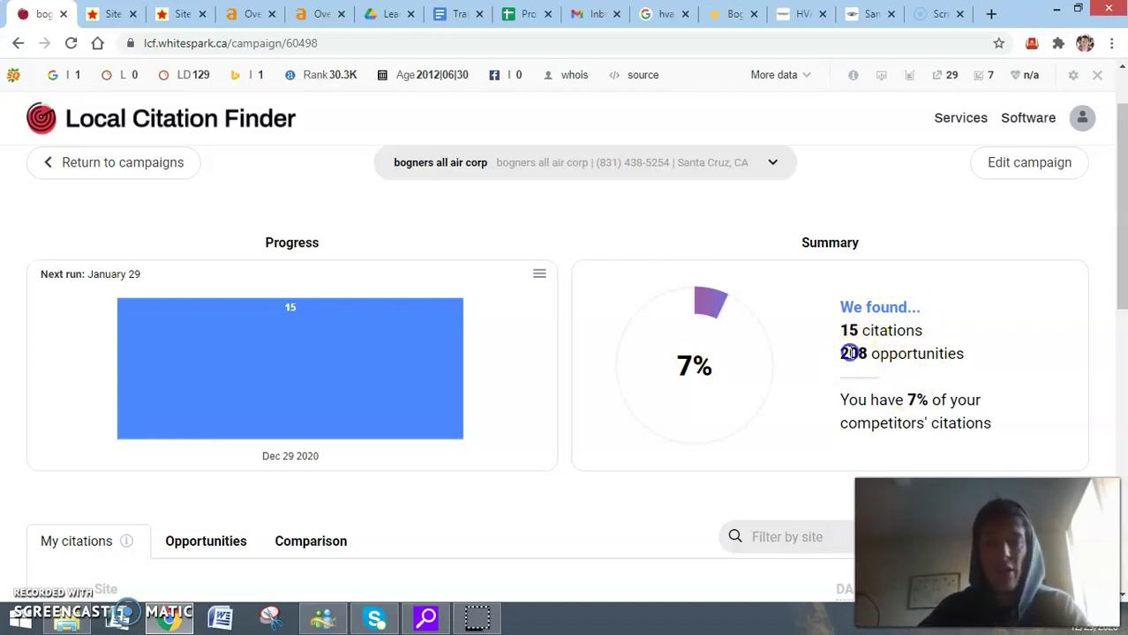
pyautogui.tripleClick(850, 353)
pyautogui.moveTo(908, 400); pyautogui.dragTo(943, 401)
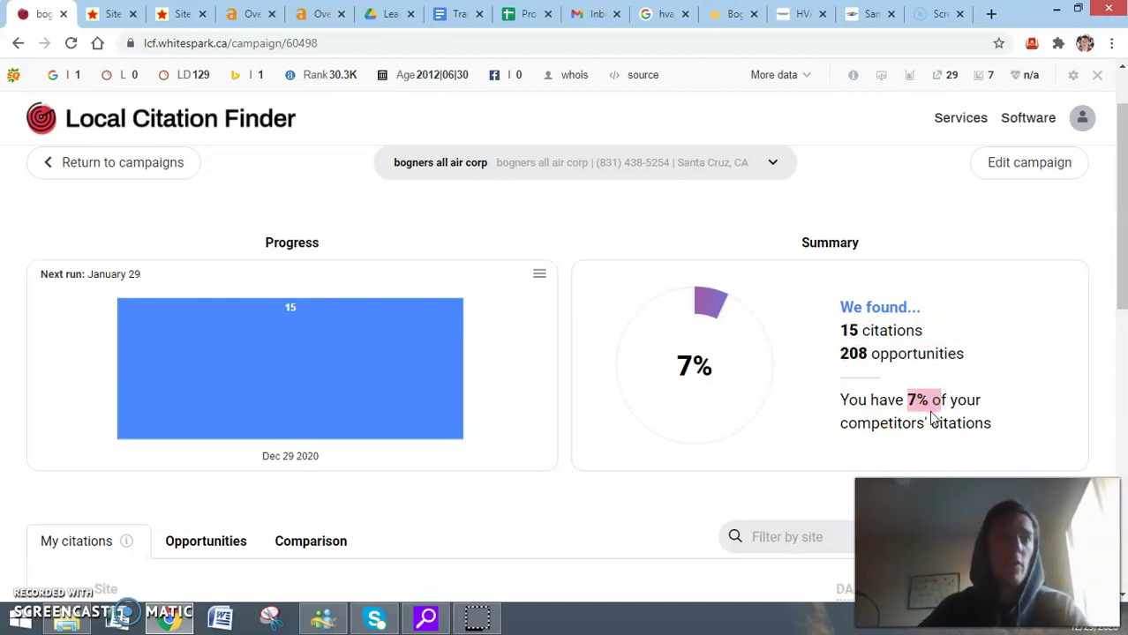
pyautogui.click(933, 420)
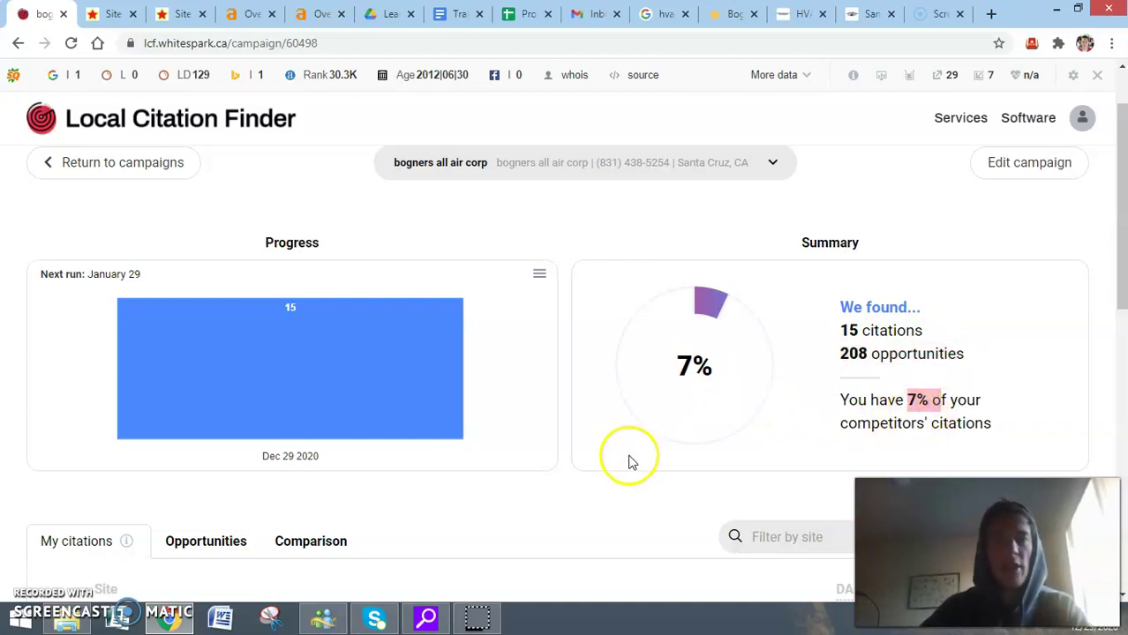
# Step: Switch to the Google results for "hvac santa cruz" and examine the three businesses in the local map listings
pyautogui.click(664, 14)
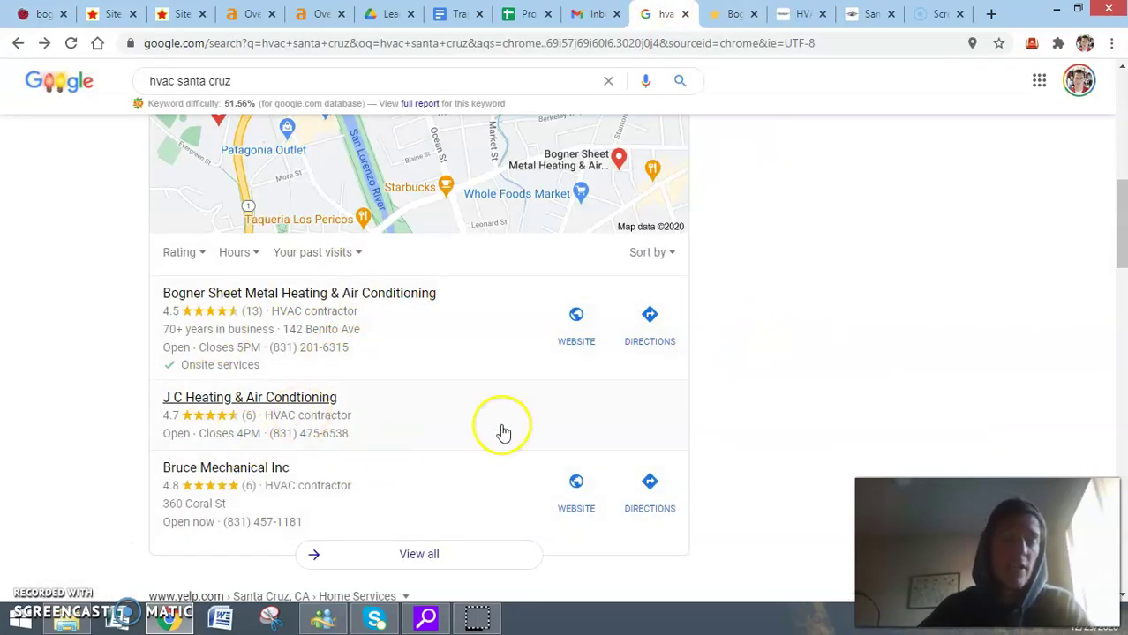
pyautogui.scroll(1, 531, 347)
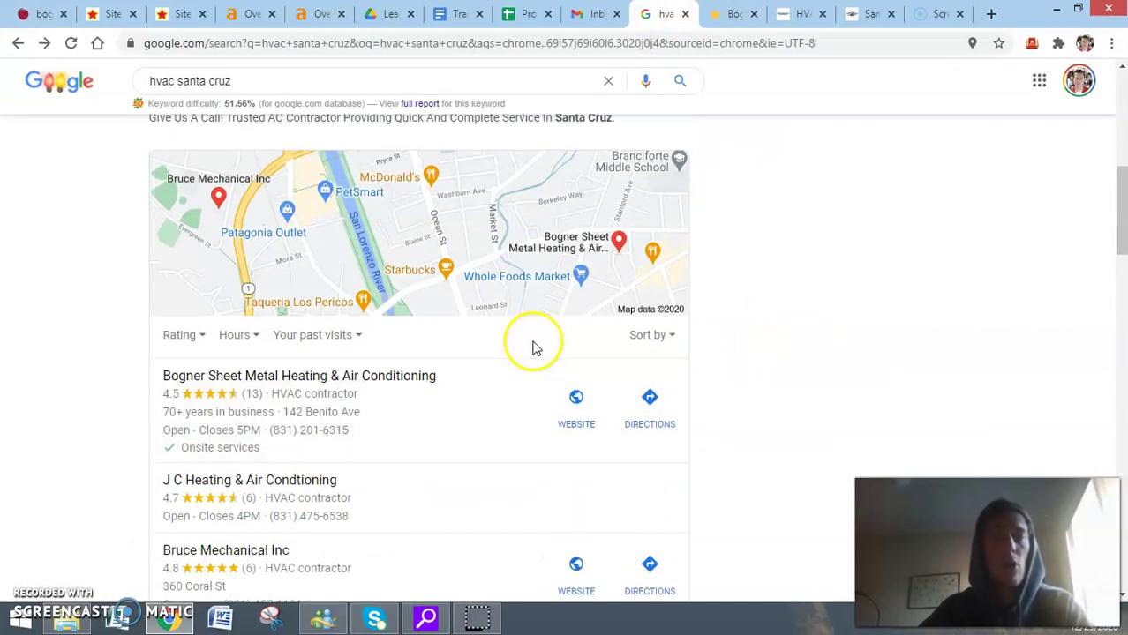
pyautogui.scroll(-1, 791, 420)
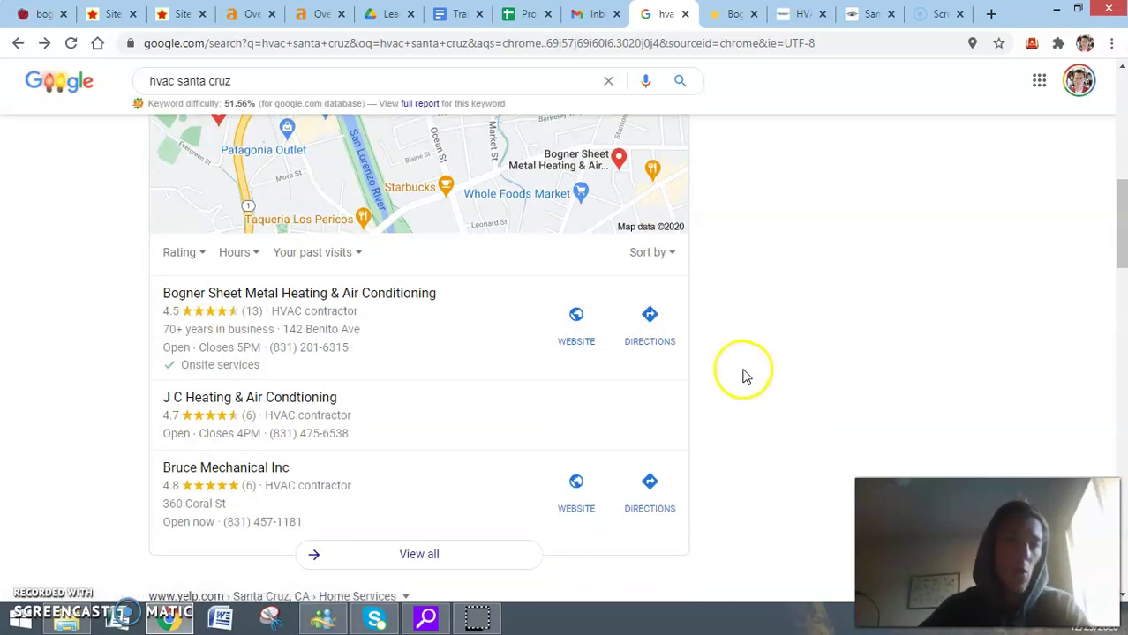
pyautogui.click(804, 404)
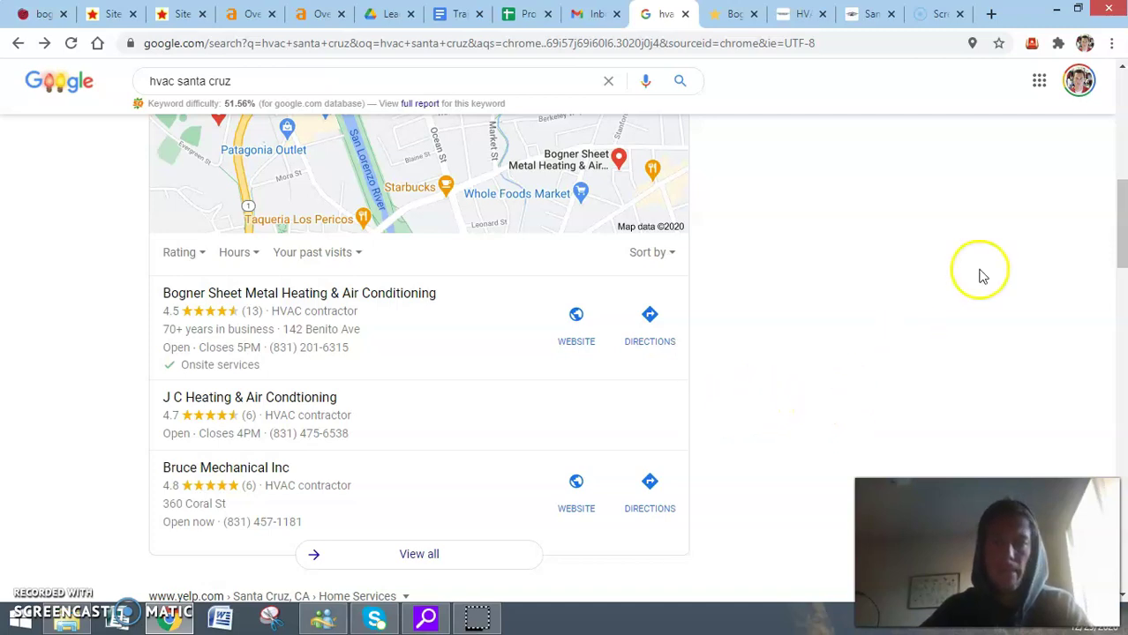
# Step: Examine the organic results below the map, from the Yelp pages to the fifth result, and return to the local listings
pyautogui.scroll(-3, 975, 270)
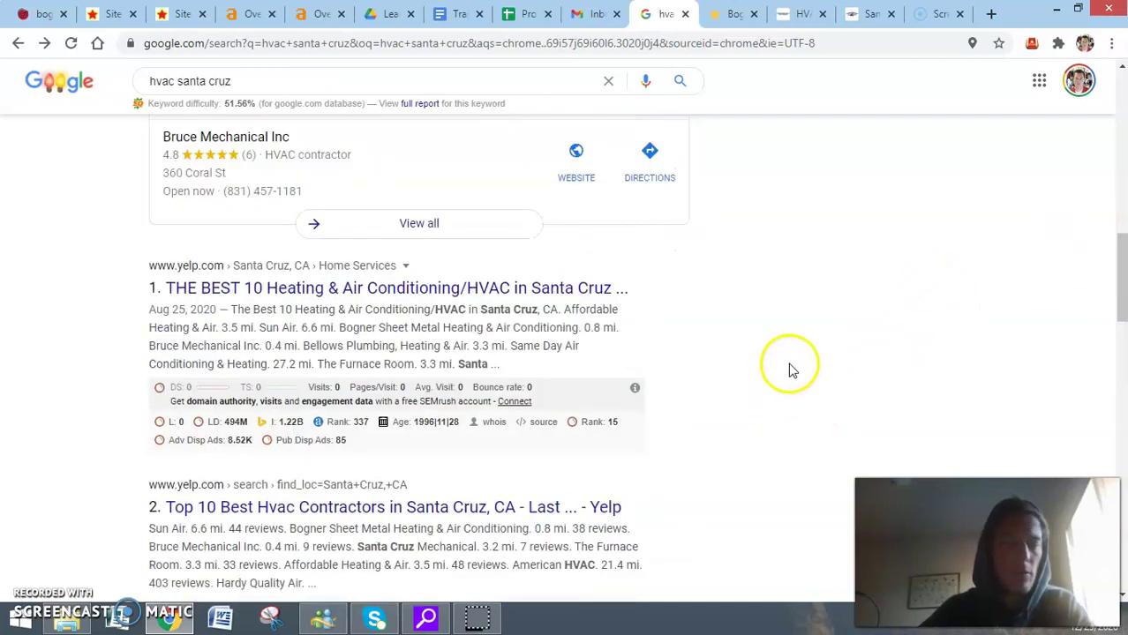
pyautogui.scroll(-1, 788, 370)
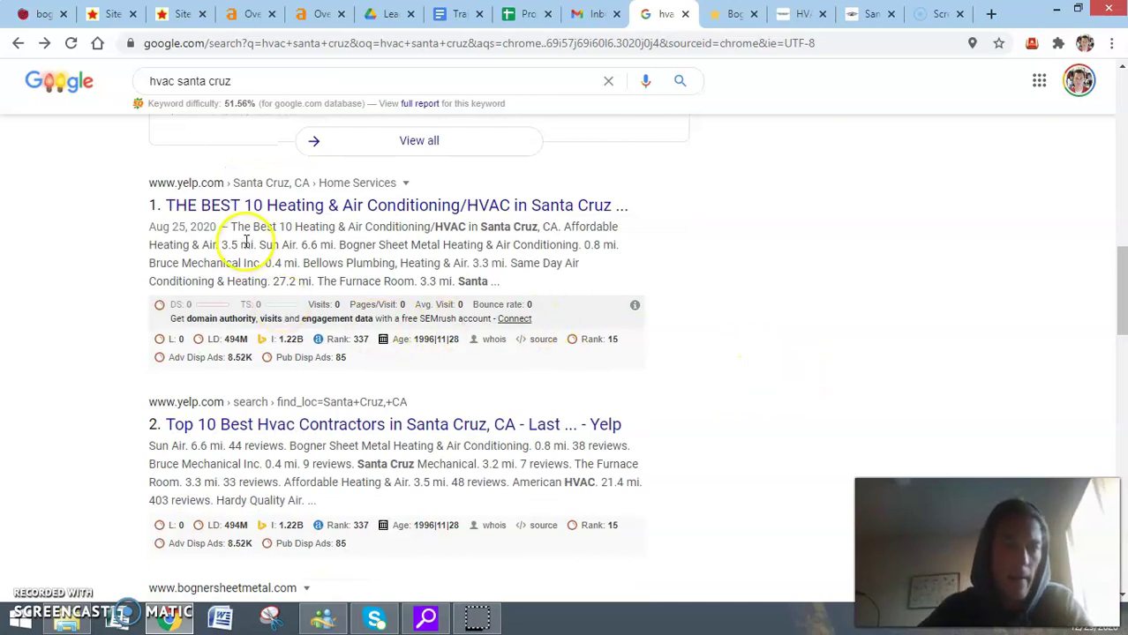
pyautogui.scroll(-2, 385, 411)
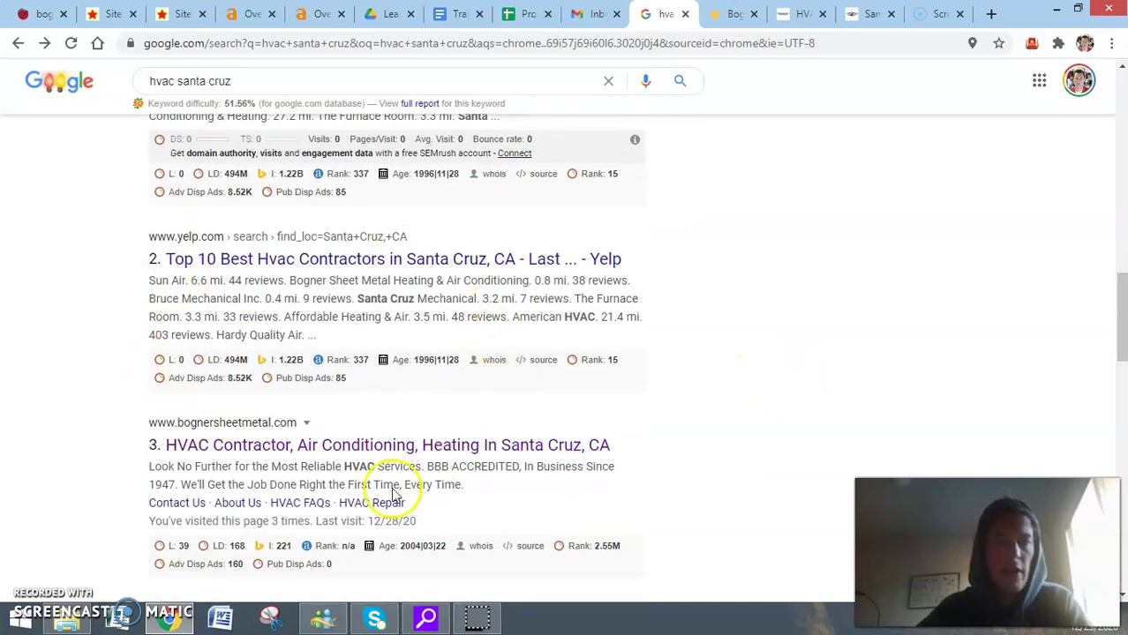
pyautogui.scroll(-2, 452, 371)
pyautogui.scroll(-2, 424, 376)
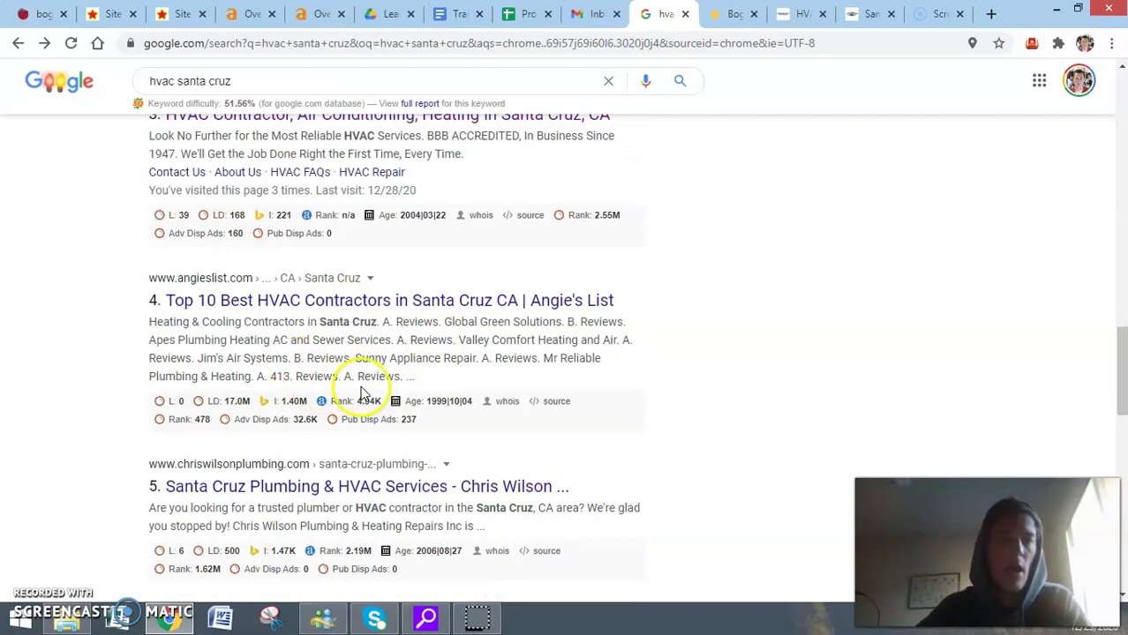
pyautogui.scroll(9, 362, 380)
pyautogui.scroll(2, 424, 314)
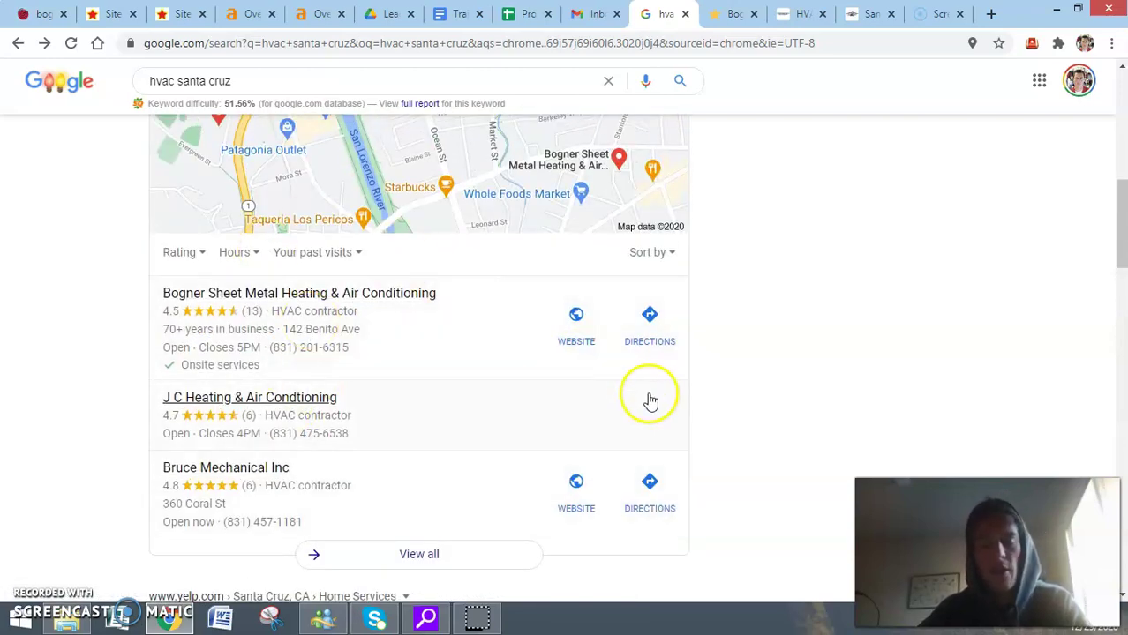
# Step: Compare the local map listings with the organic Yelp and bognersheetmetal.com results beneath them
pyautogui.scroll(-4, 767, 428)
pyautogui.scroll(-3, 880, 465)
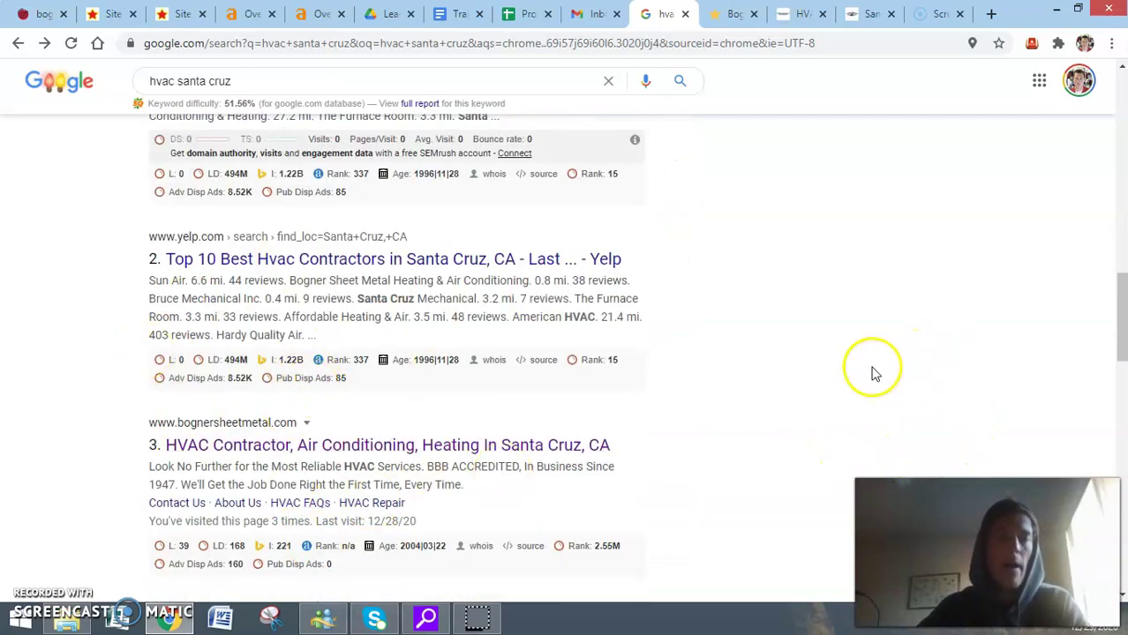
pyautogui.scroll(5, 857, 383)
pyautogui.scroll(2, 839, 381)
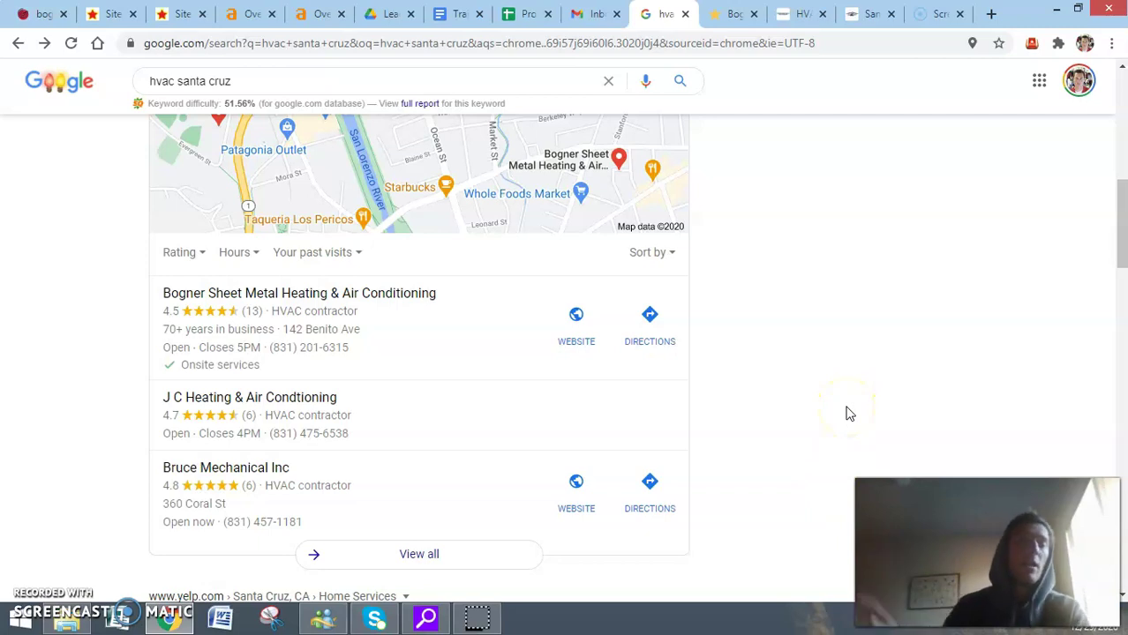
pyautogui.scroll(-3, 847, 433)
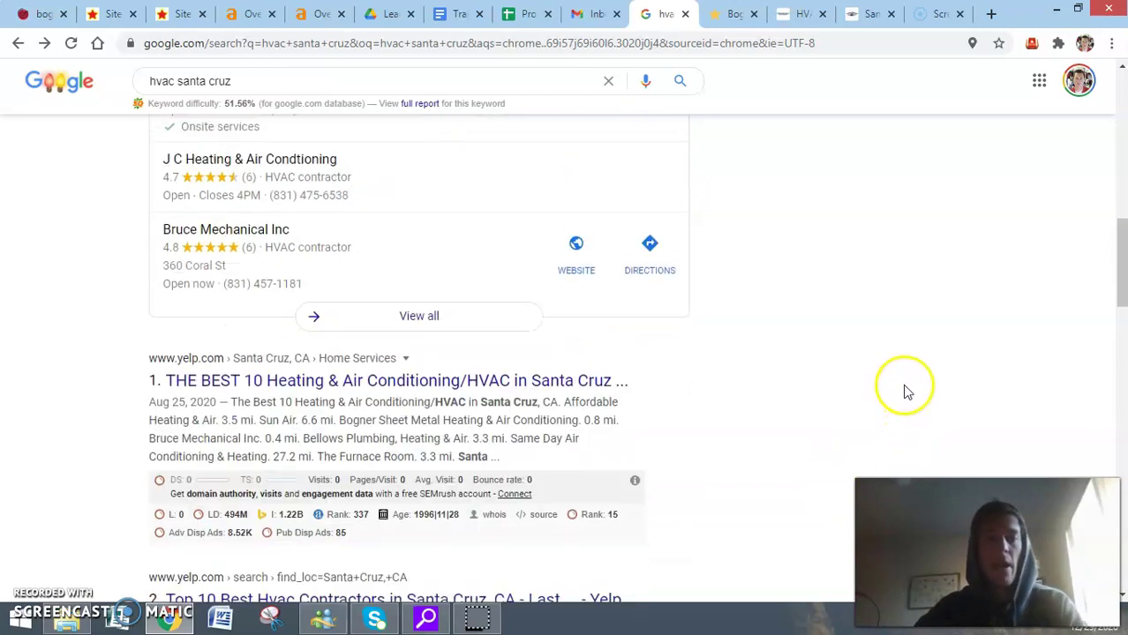
pyautogui.scroll(-1, 909, 390)
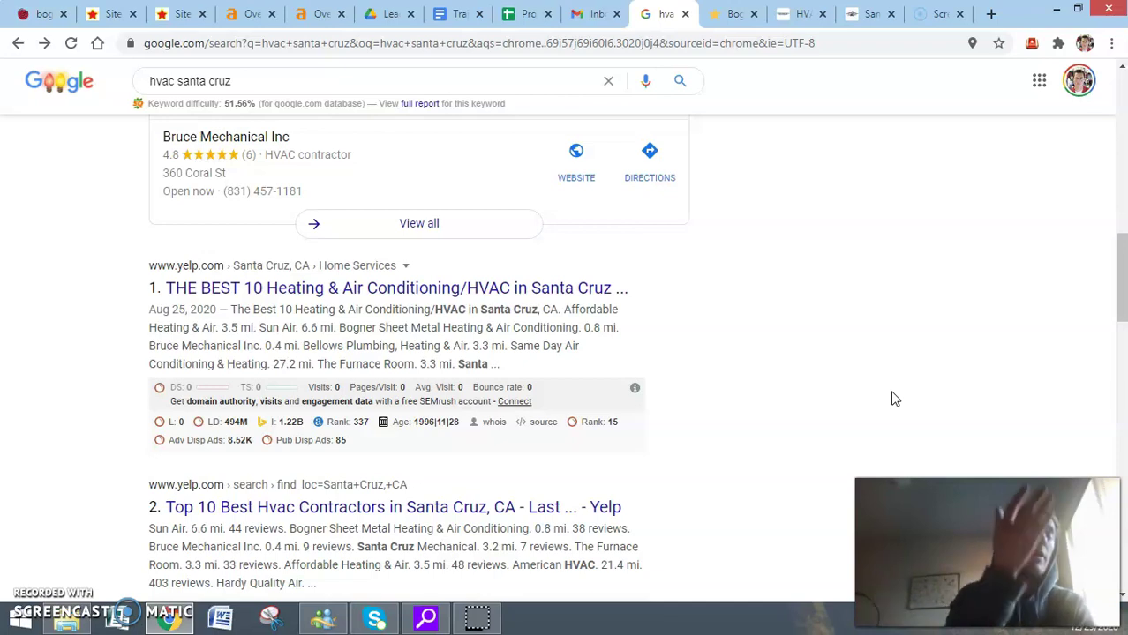
# Step: Switch to the Majestic report for bognersheetmetal.com and examine its Trust Flow, Citation Flow, external backlinks and referring domains
pyautogui.click(111, 12)
pyautogui.scroll(4, 453, 279)
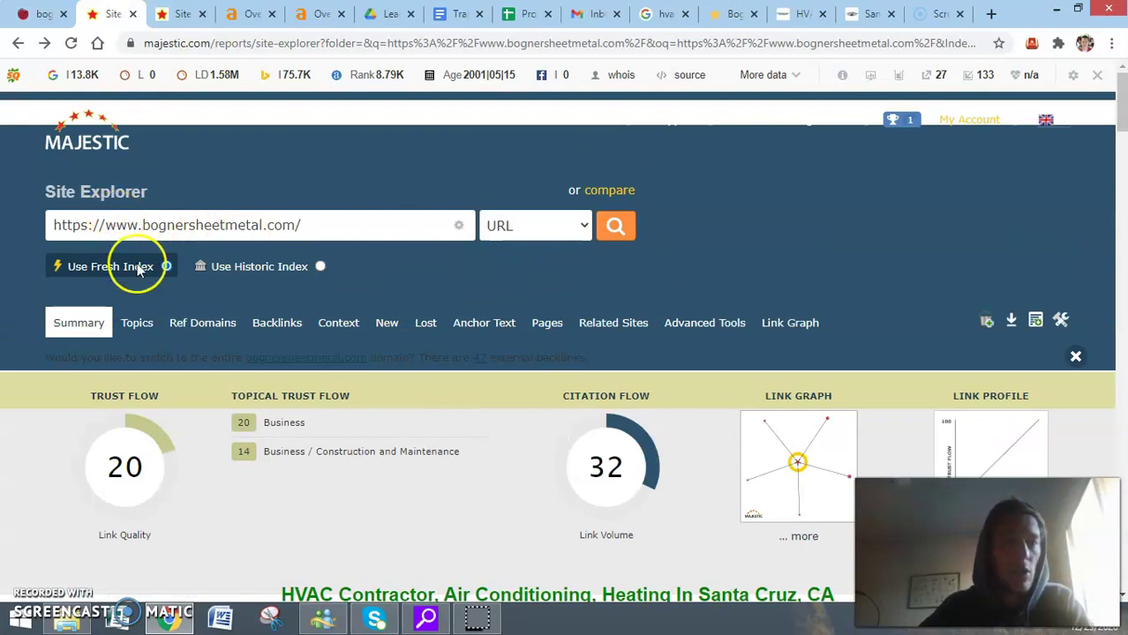
pyautogui.scroll(-1, 358, 418)
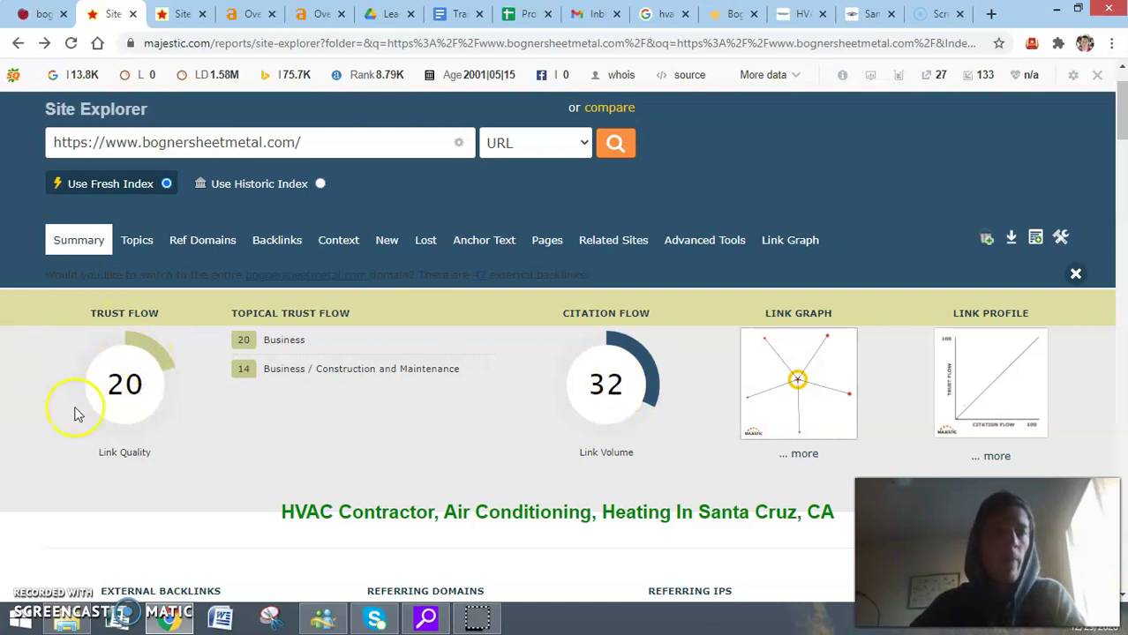
pyautogui.scroll(-1, 123, 388)
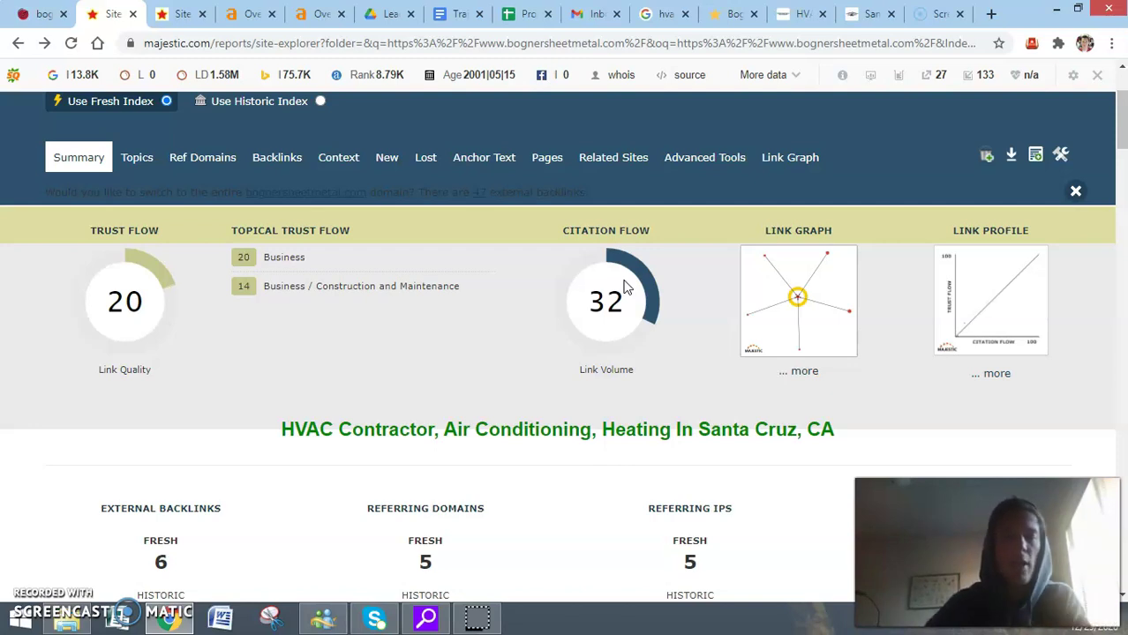
pyautogui.scroll(-2, 609, 318)
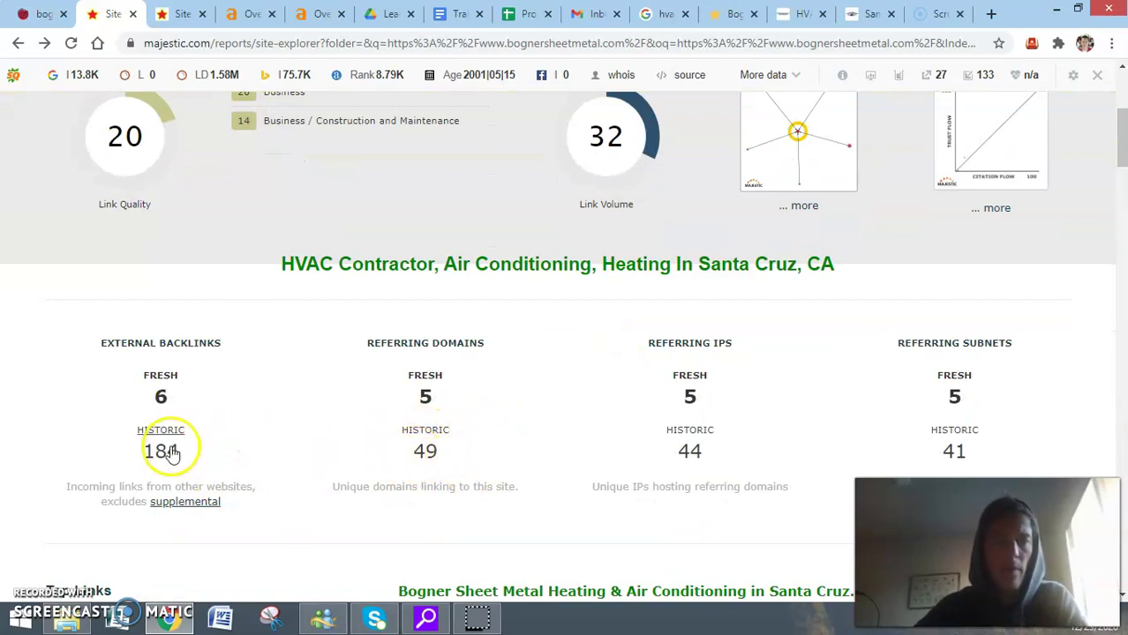
pyautogui.scroll(2, 233, 446)
pyautogui.scroll(-2, 220, 454)
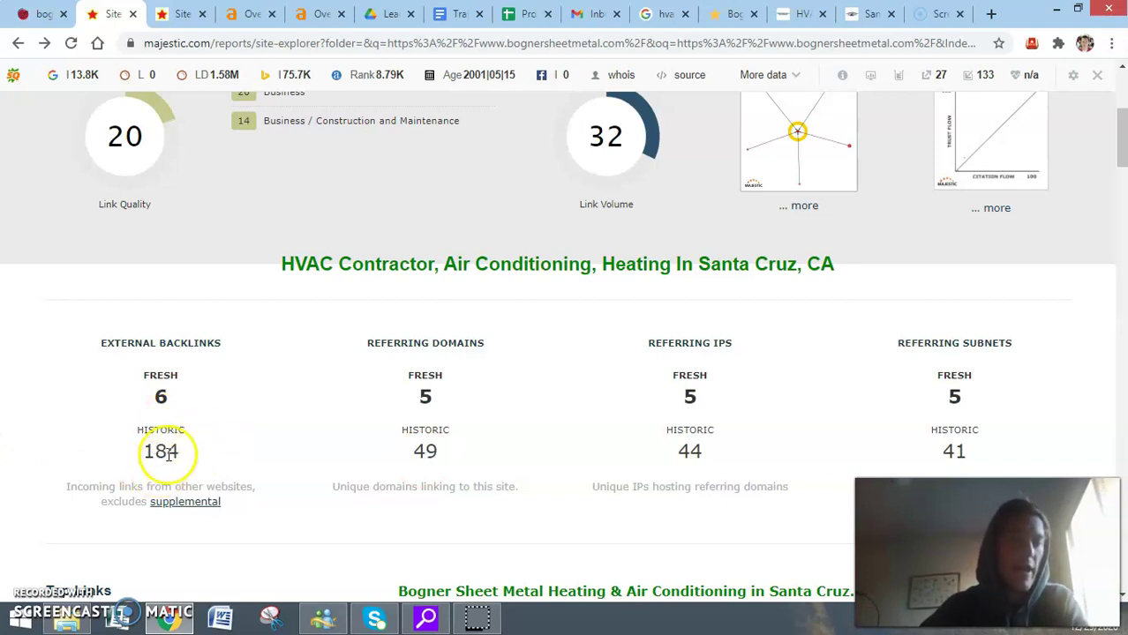
pyautogui.scroll(1, 167, 457)
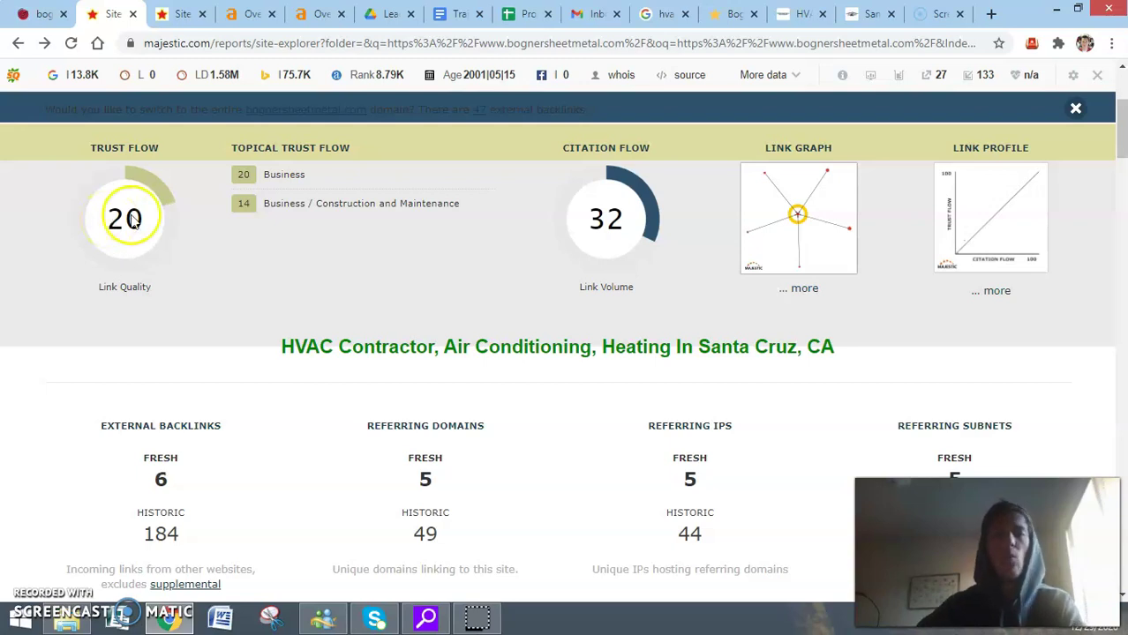
pyautogui.scroll(3, 126, 221)
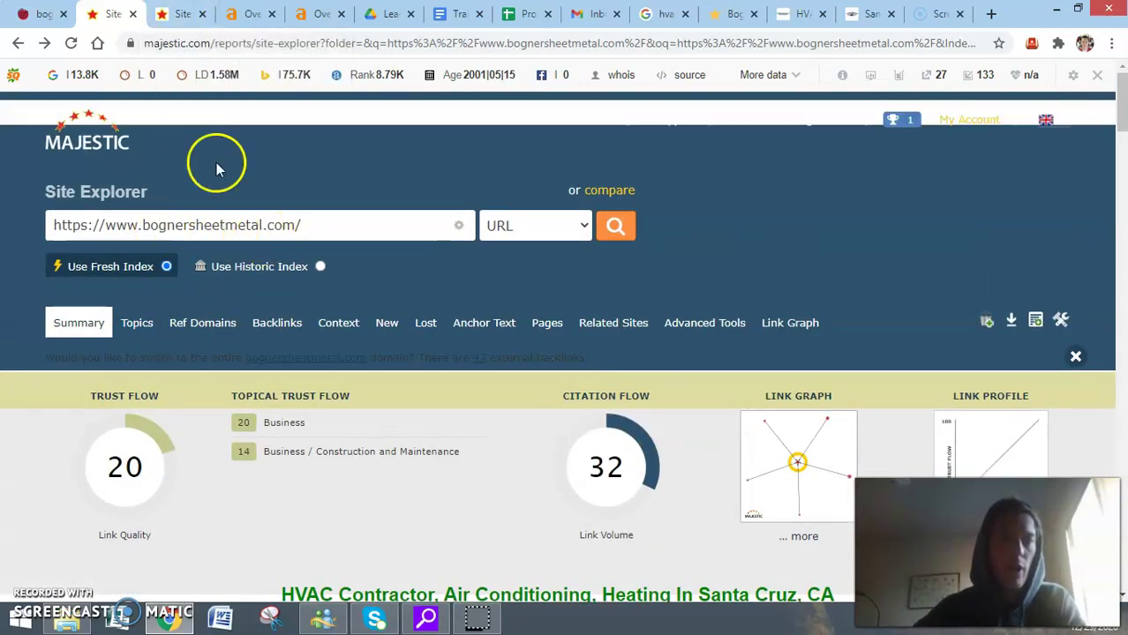
# Step: Switch to the Majestic report for bognersallairheating.com and examine its Trust Flow, Citation Flow, external backlinks and referring domains
pyautogui.click(174, 15)
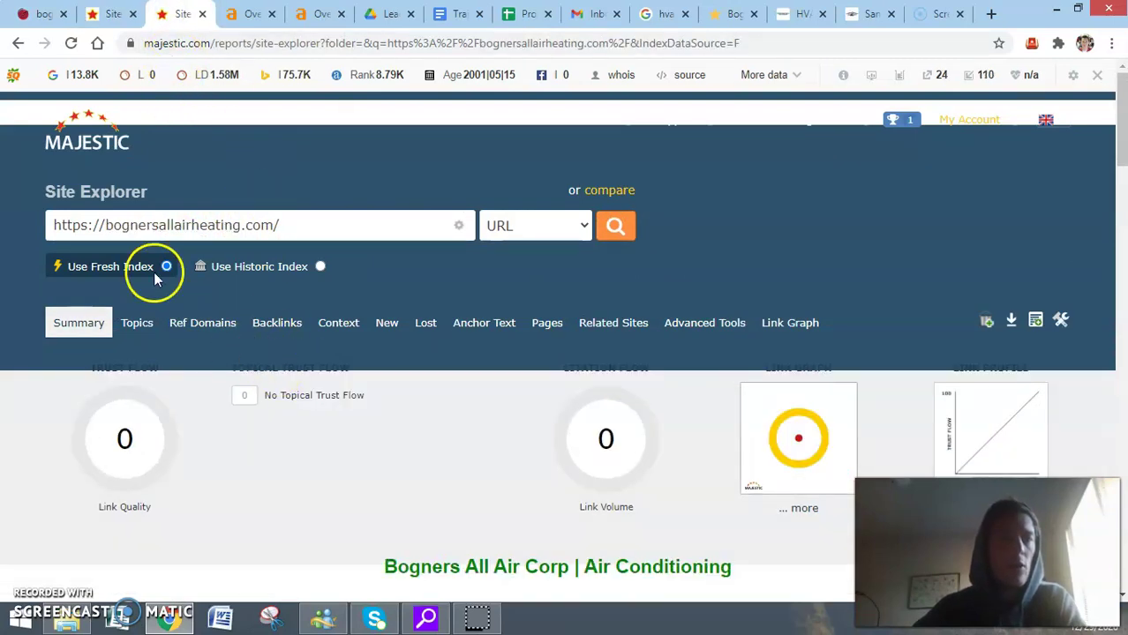
pyautogui.scroll(-2, 287, 231)
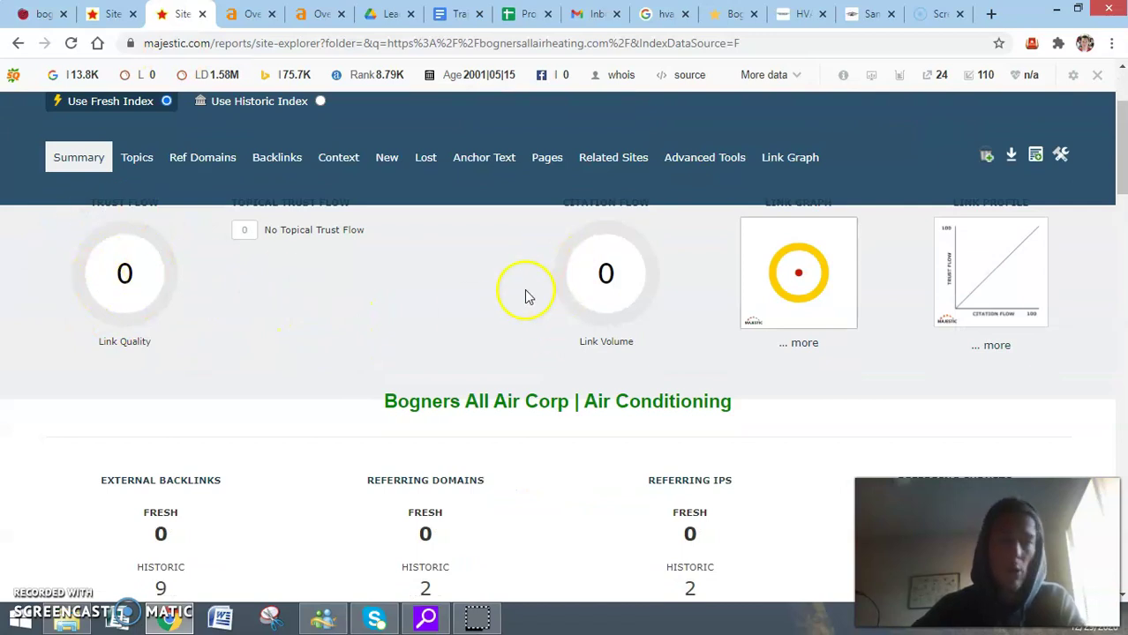
pyautogui.scroll(-1, 653, 291)
pyautogui.scroll(-1, 565, 314)
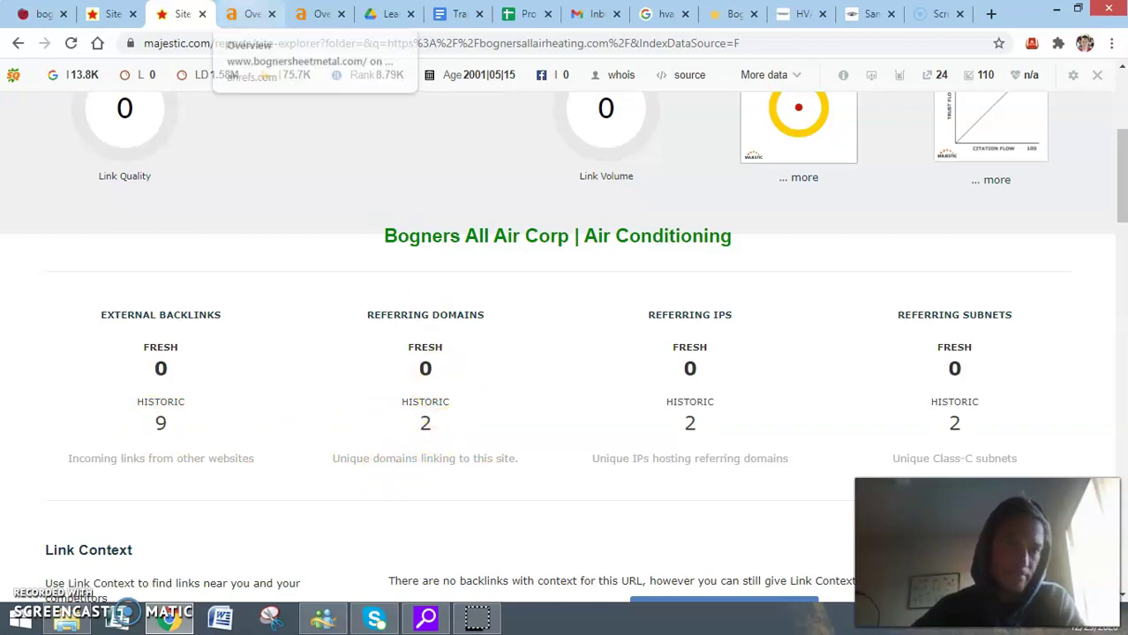
# Step: Switch to the Ahrefs overview of bognersheetmetal.com and open its list of referring domains
pyautogui.click(253, 14)
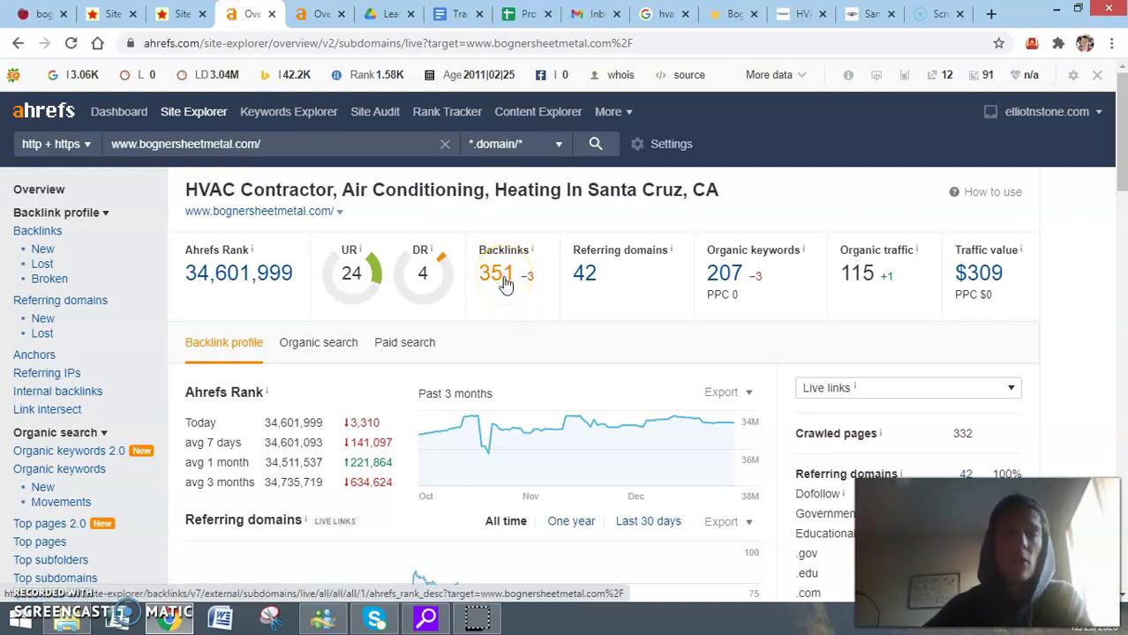
pyautogui.click(586, 277)
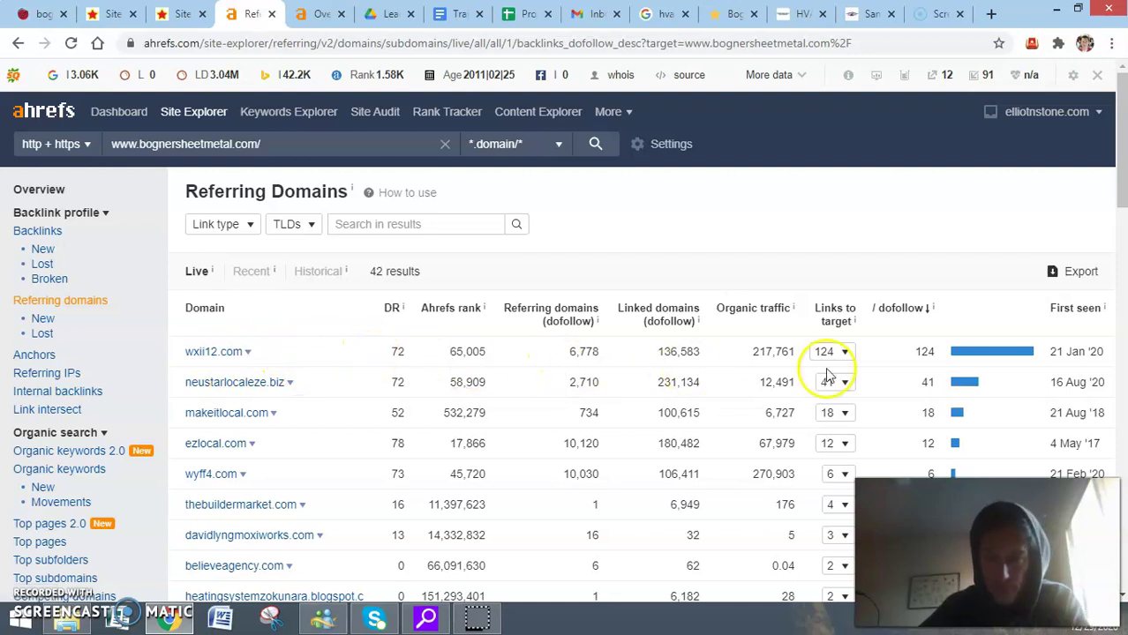
# Step: Examine the dofollow link counts in the bognersheetmetal.com referring domains list, focusing on wxii12.com
pyautogui.doubleClick(924, 351)
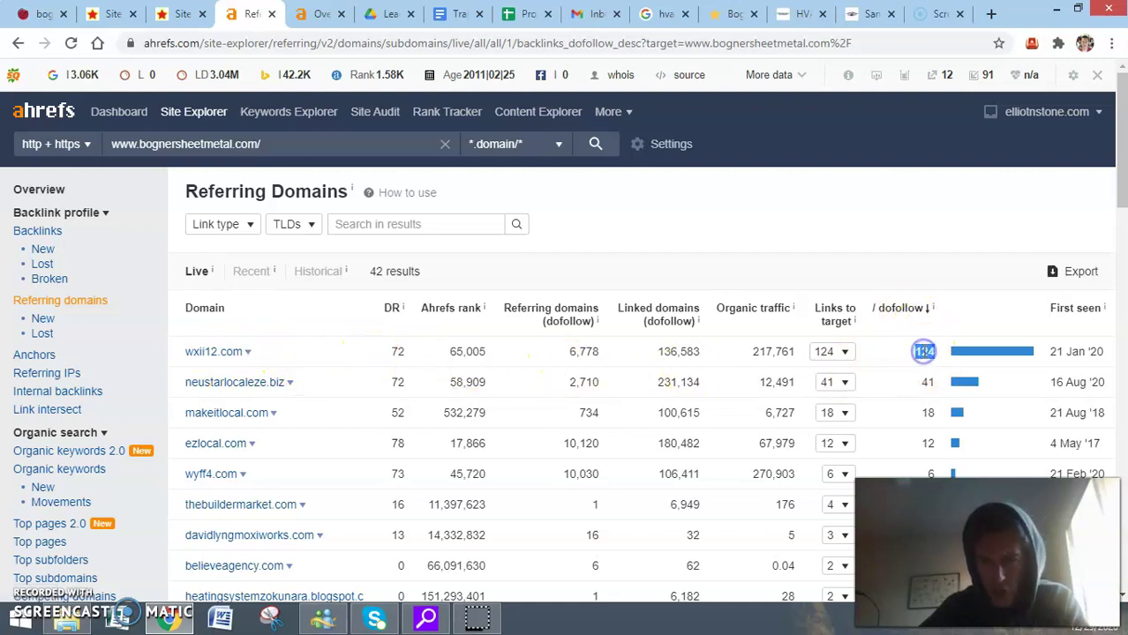
pyautogui.doubleClick(929, 353)
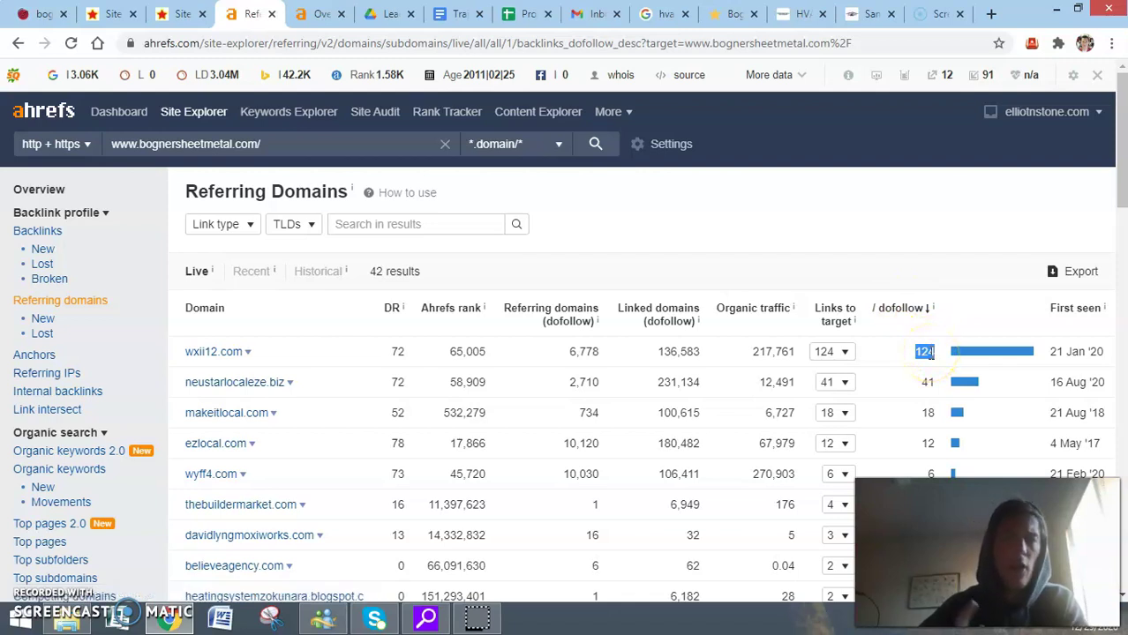
pyautogui.scroll(-5, 953, 424)
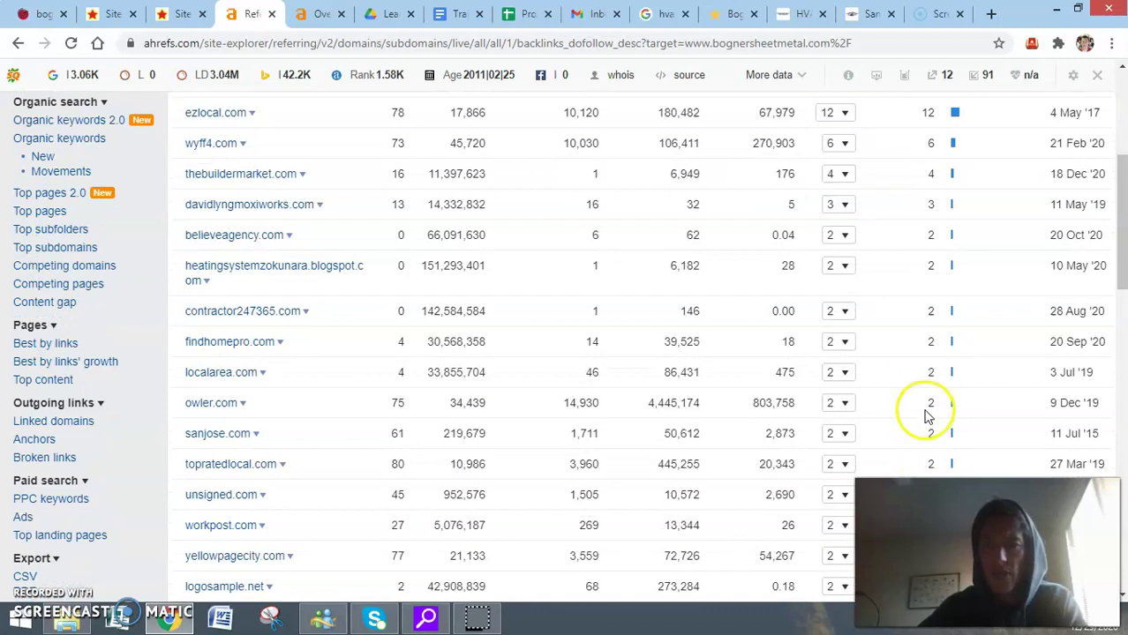
pyautogui.scroll(3, 931, 396)
pyautogui.scroll(1, 932, 398)
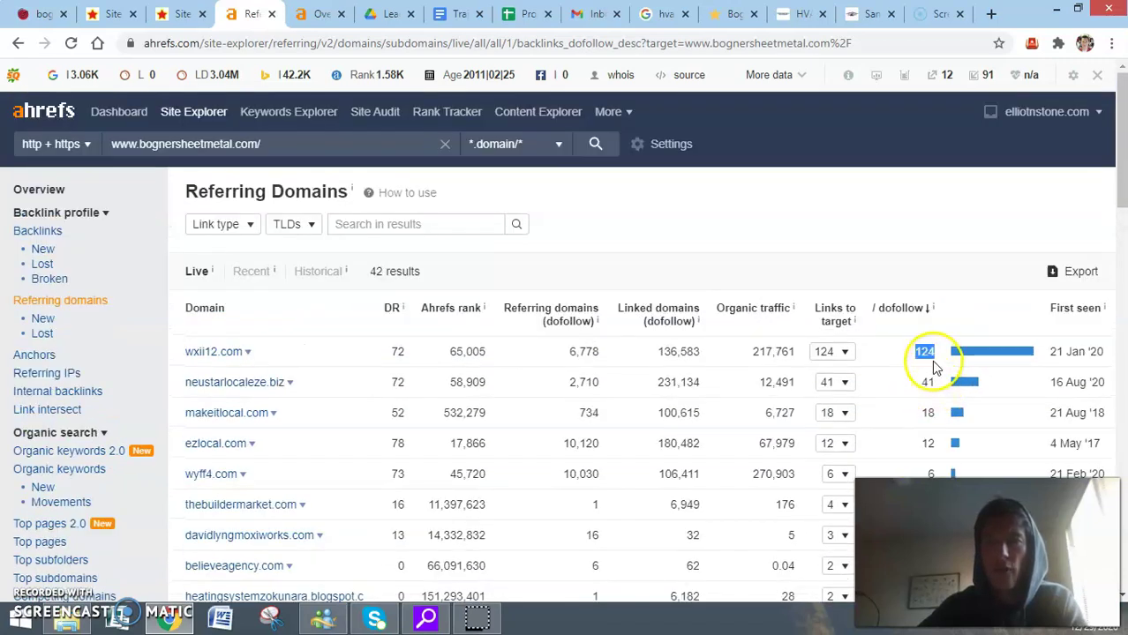
pyautogui.click(943, 322)
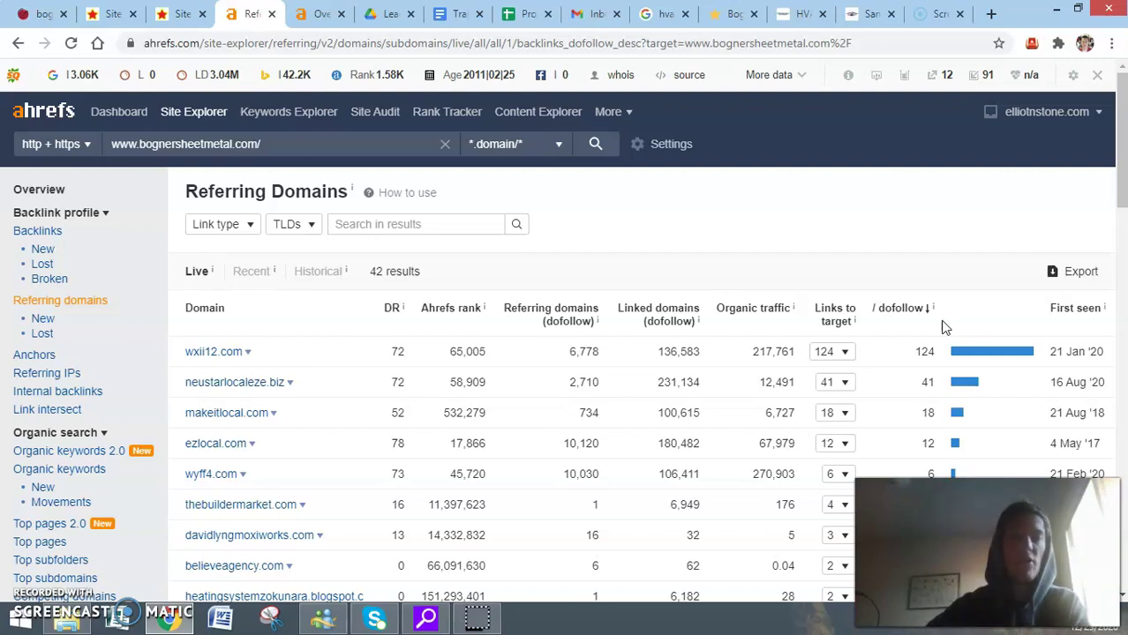
pyautogui.moveTo(932, 306)
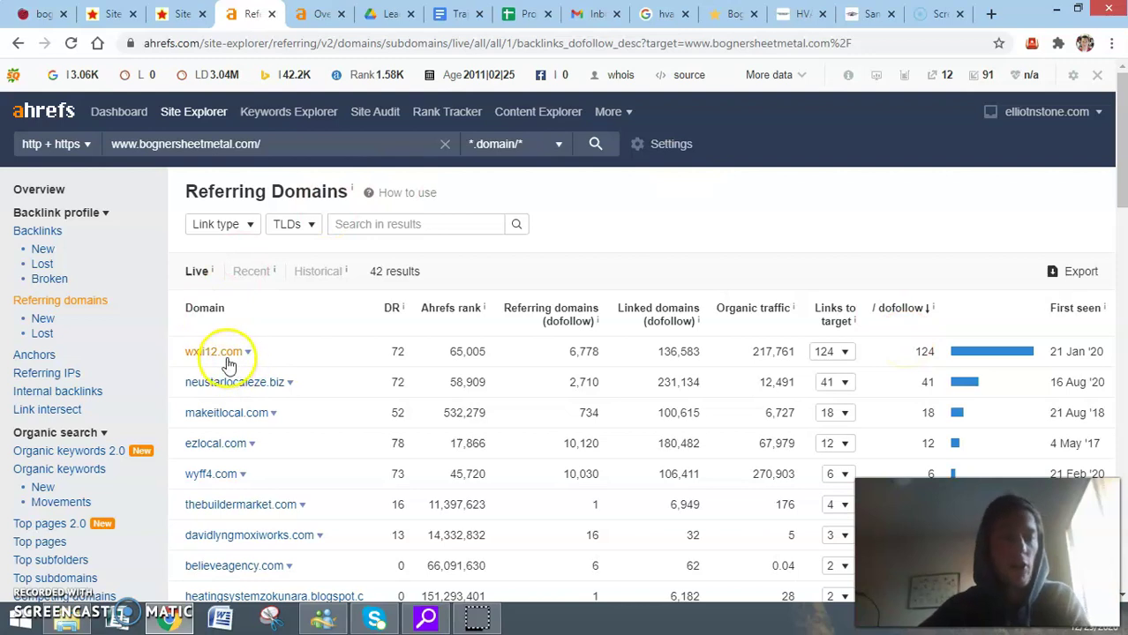
# Step: Open the organic keywords report for bognersheetmetal.com and examine the volume and keyword difficulty of "sheet metal santa cruz"
pyautogui.click(20, 43)
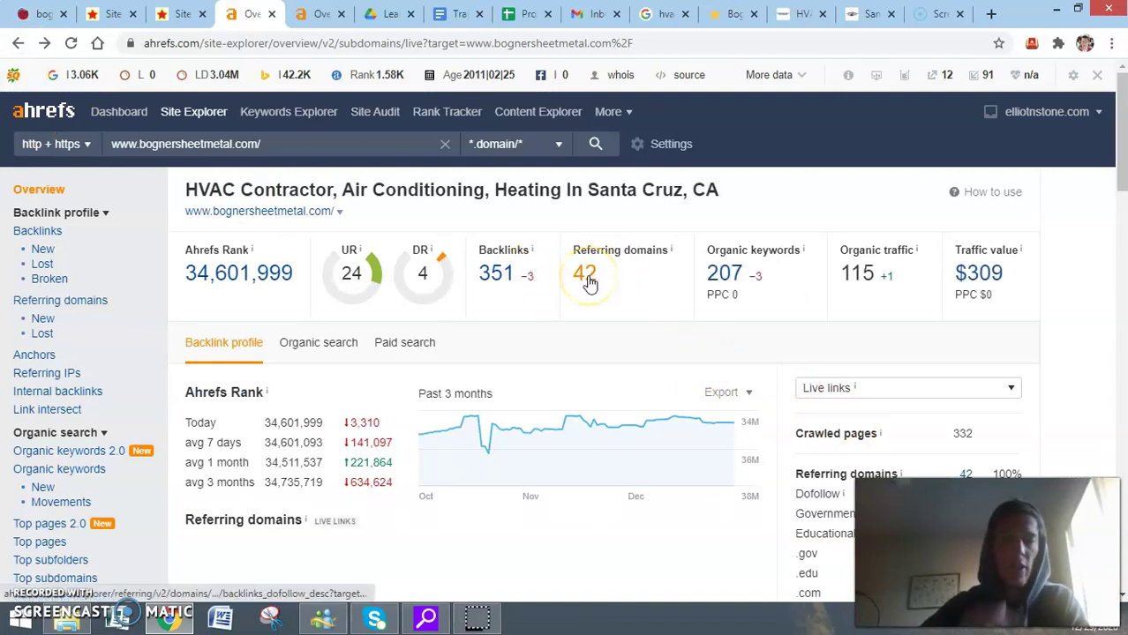
pyautogui.click(724, 275)
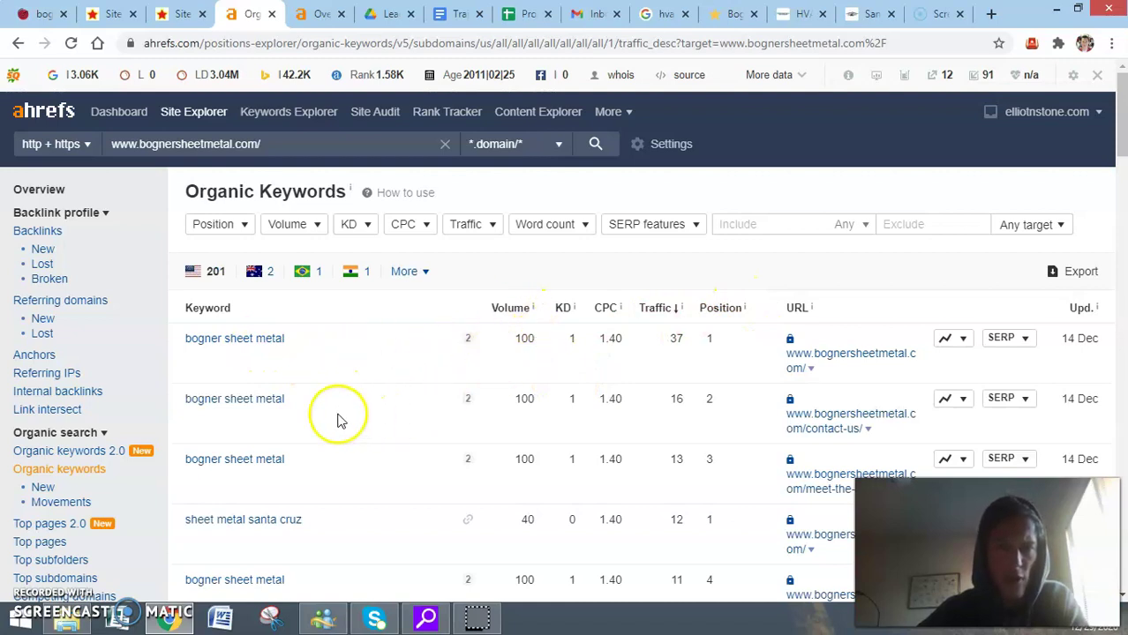
pyautogui.scroll(-1, 323, 459)
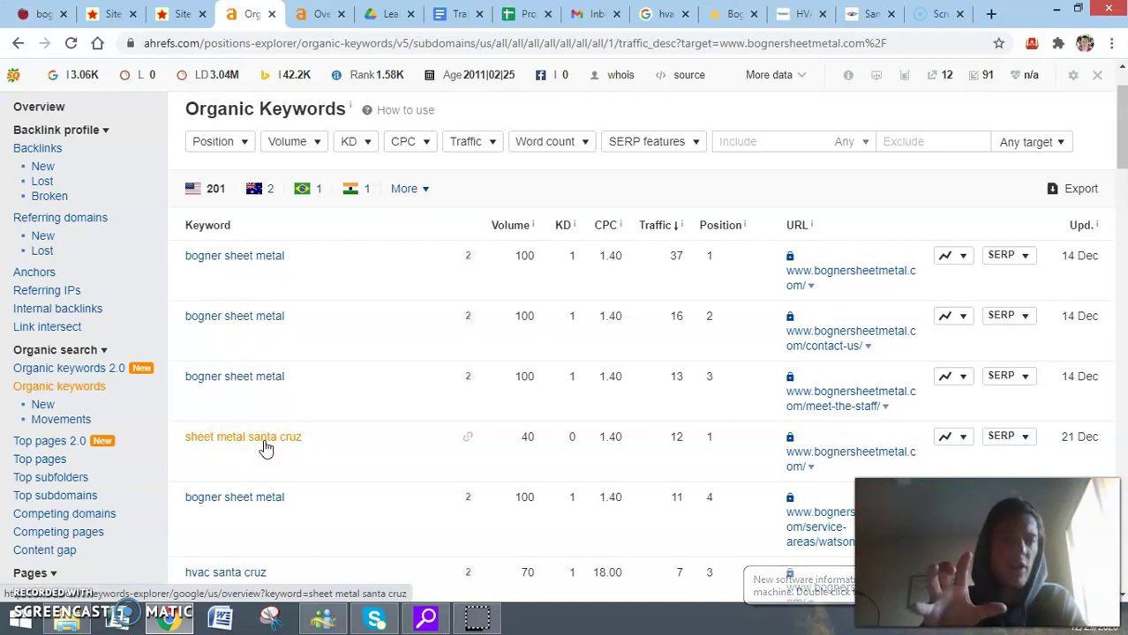
pyautogui.doubleClick(525, 437)
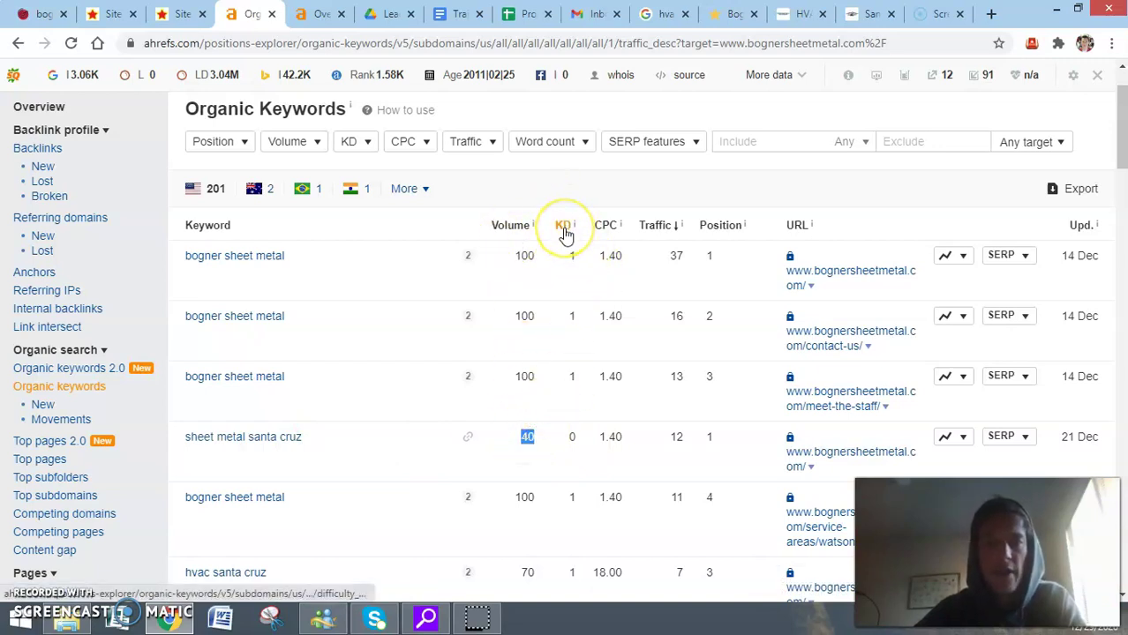
pyautogui.click(569, 444)
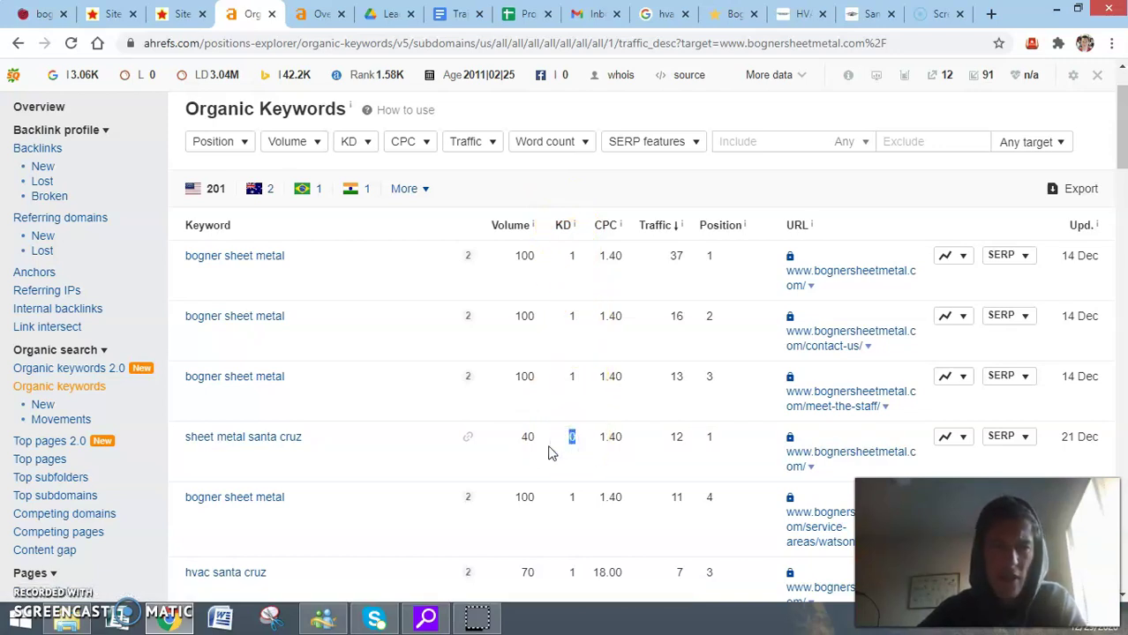
pyautogui.click(570, 374)
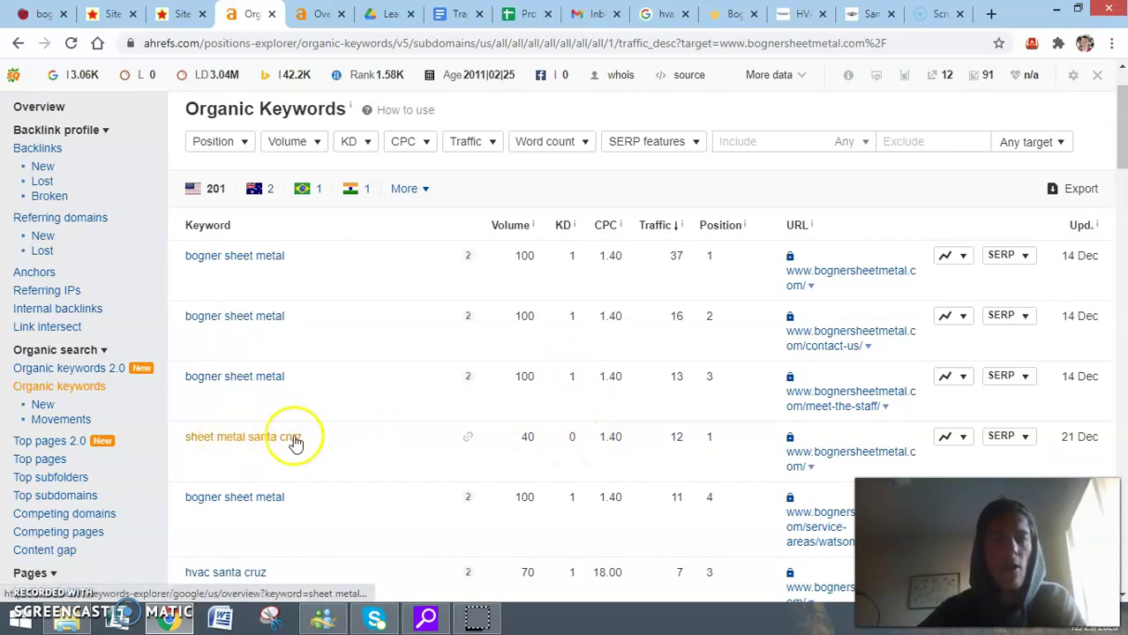
pyautogui.click(575, 436)
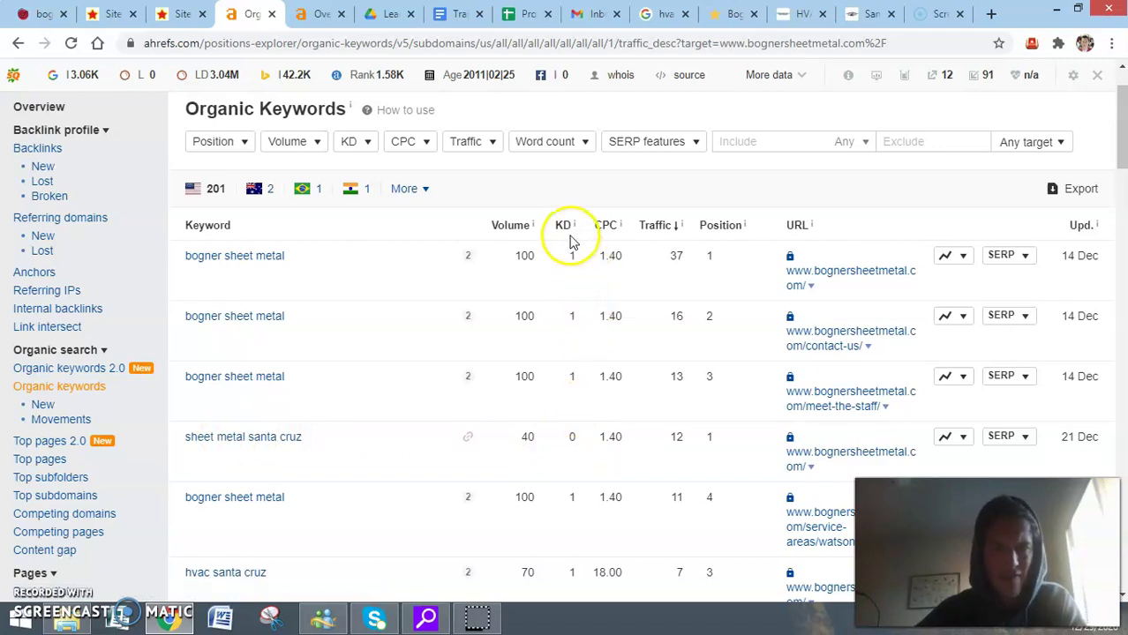
pyautogui.moveTo(572, 229)
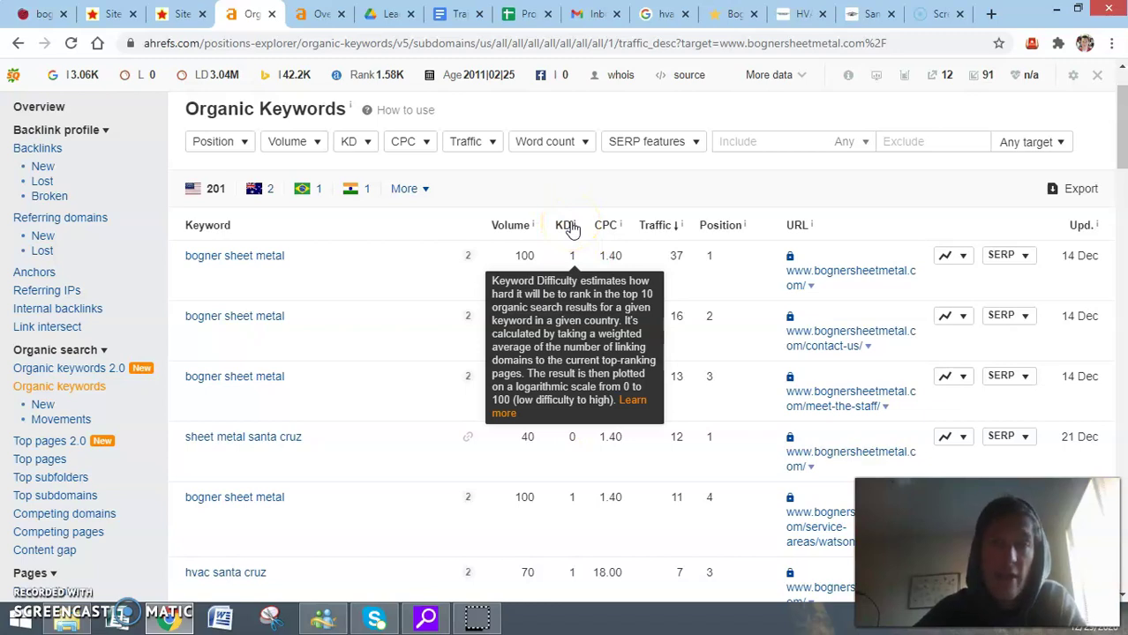
pyautogui.click(569, 433)
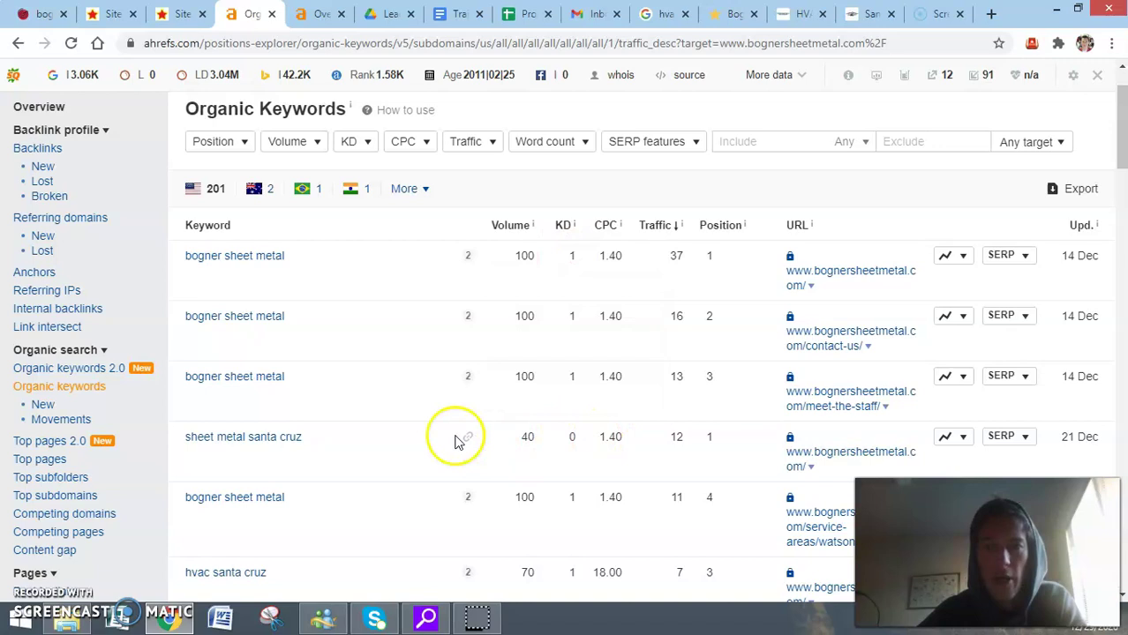
# Step: Compare the ranking positions of keywords such as "hvac santa cruz" and "wall furnace repair", and return to the site overview to check organic traffic
pyautogui.scroll(1, 423, 306)
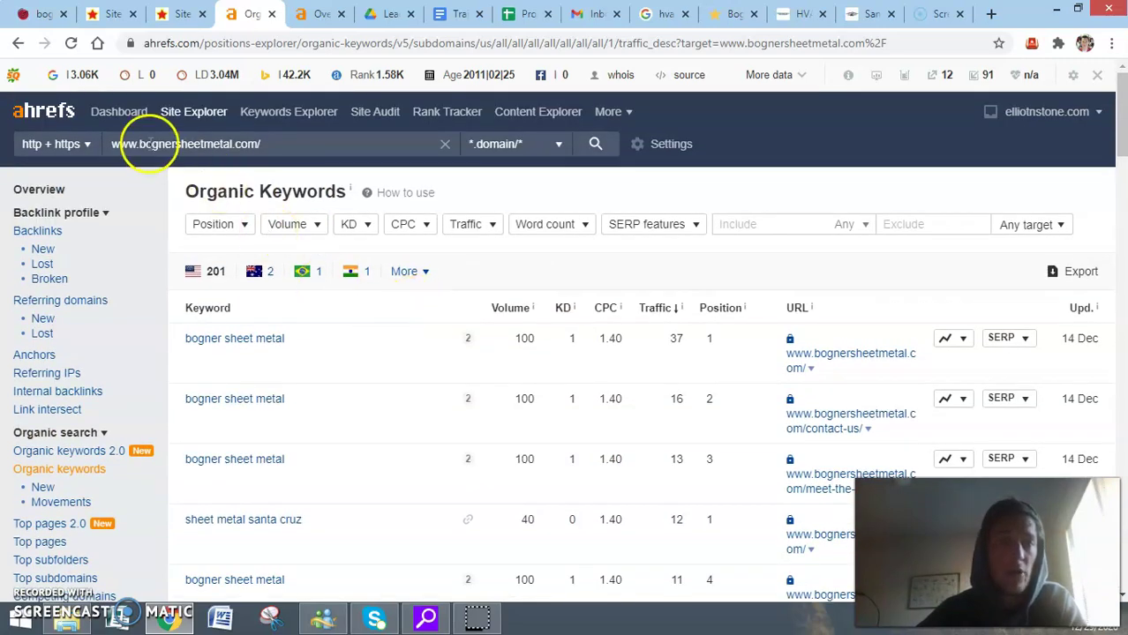
pyautogui.scroll(-2, 317, 441)
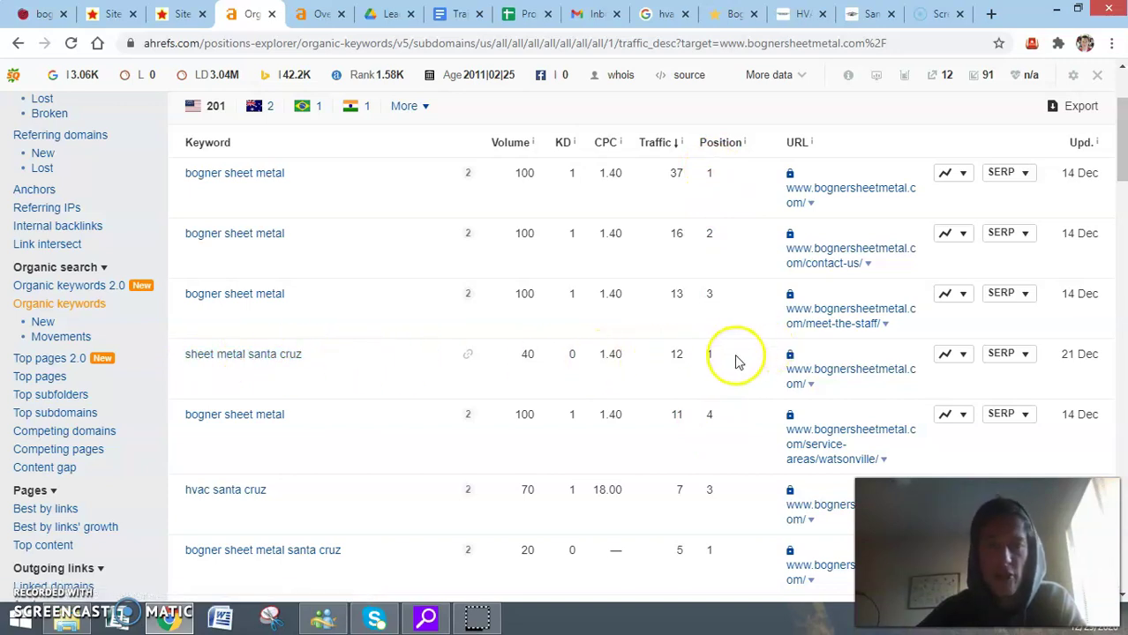
pyautogui.scroll(-1, 529, 398)
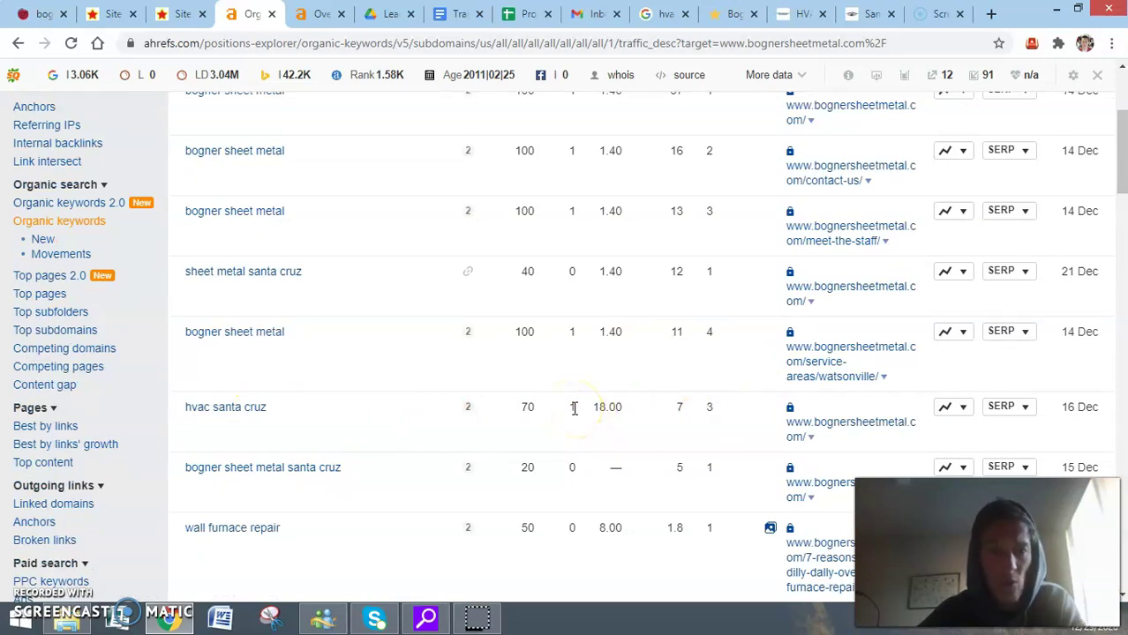
pyautogui.scroll(-1, 569, 419)
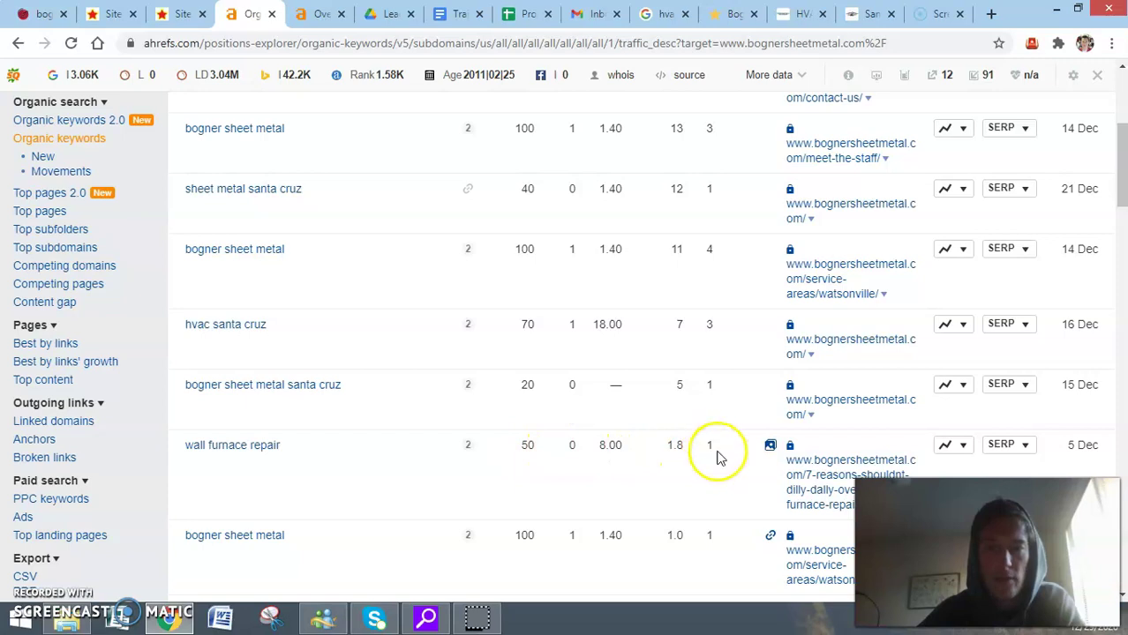
pyautogui.scroll(3, 723, 448)
pyautogui.scroll(-2, 712, 256)
pyautogui.scroll(-1, 720, 439)
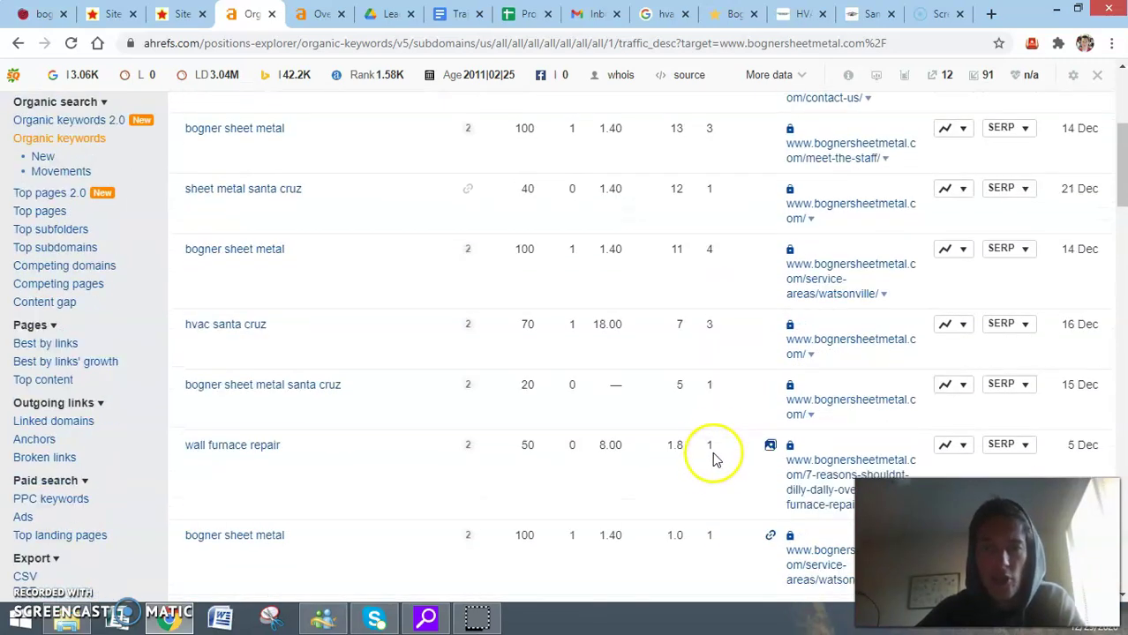
pyautogui.scroll(4, 715, 455)
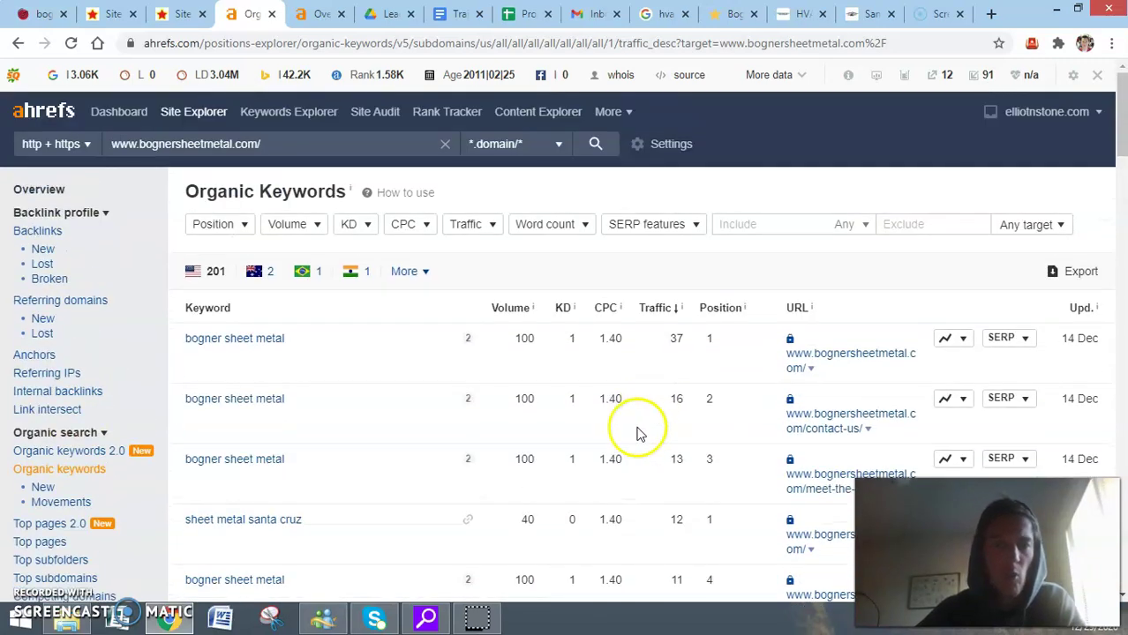
pyautogui.click(19, 45)
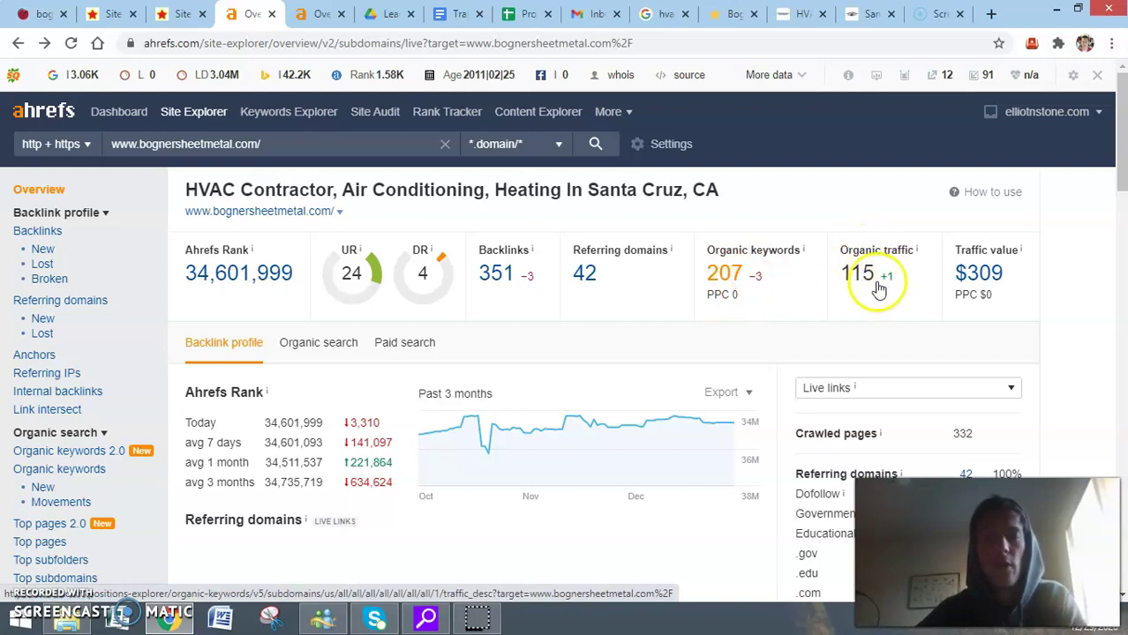
# Step: Switch to the Ahrefs overview of bognersallairheating.com, open its referring domains list and examine the dofollow links
pyautogui.click(322, 13)
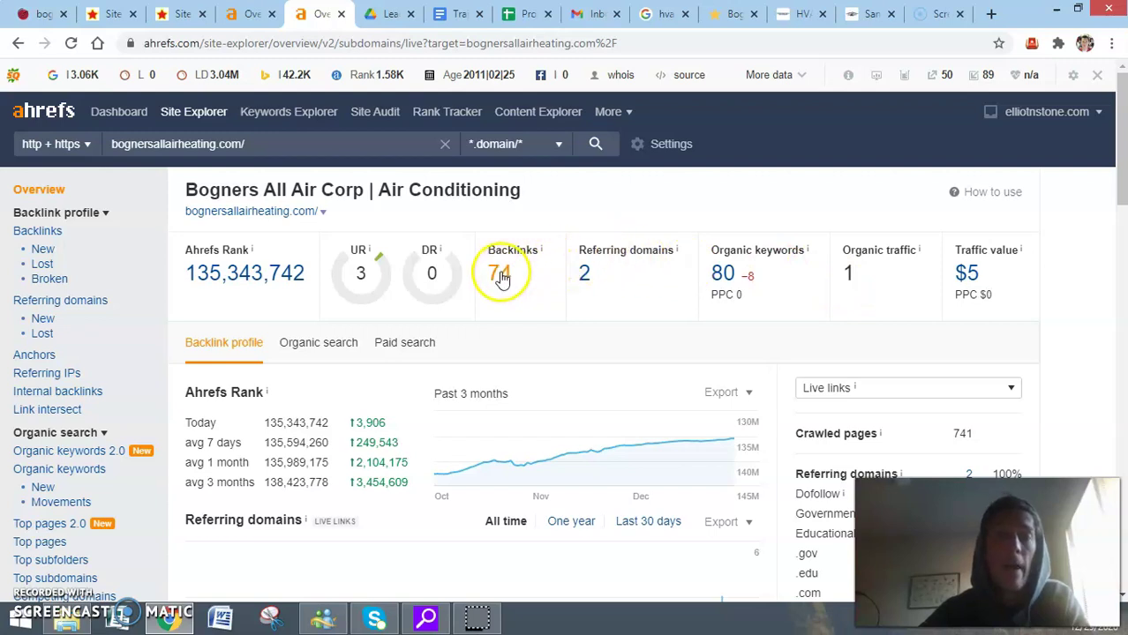
pyautogui.click(585, 271)
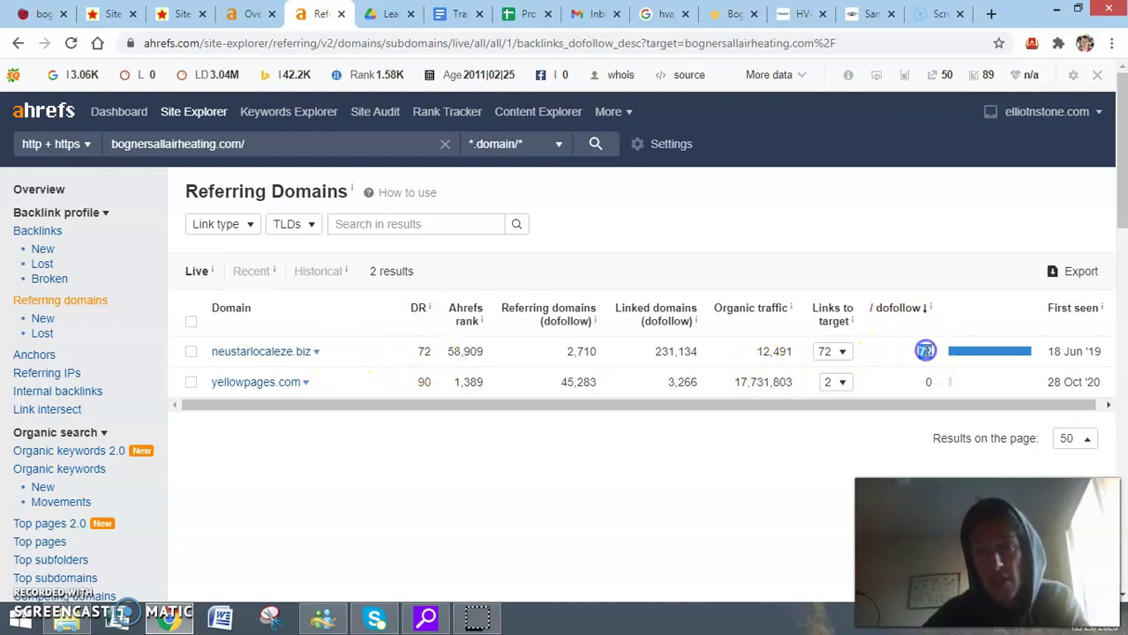
pyautogui.click(625, 439)
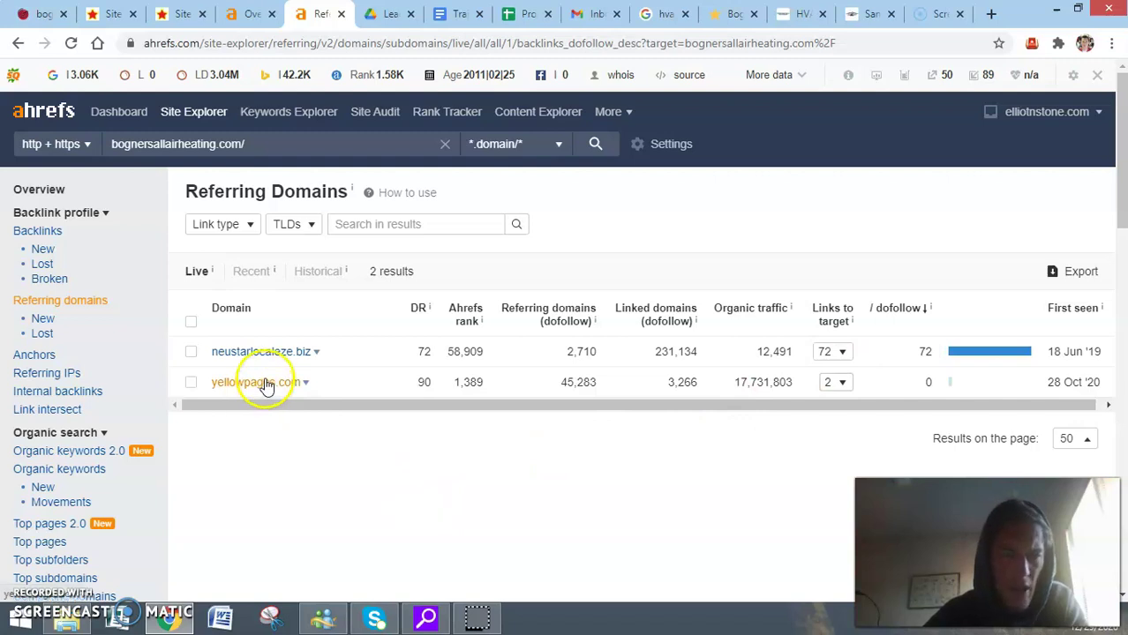